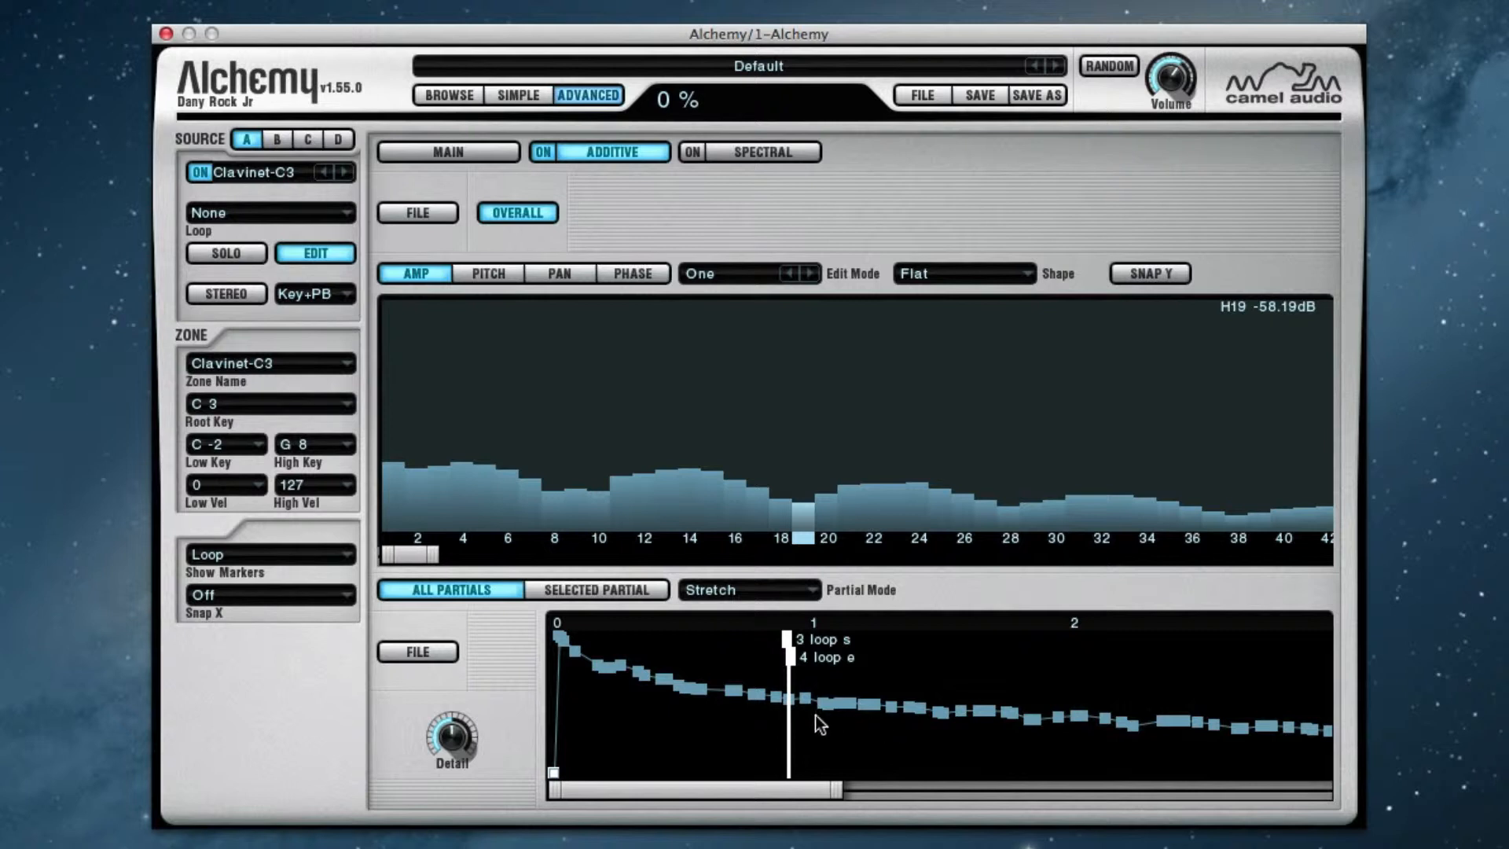
Select the envelope breakpoint at 0.36 s and compare the selected partial's envelope with the all-partials envelope
left_click(645, 677)
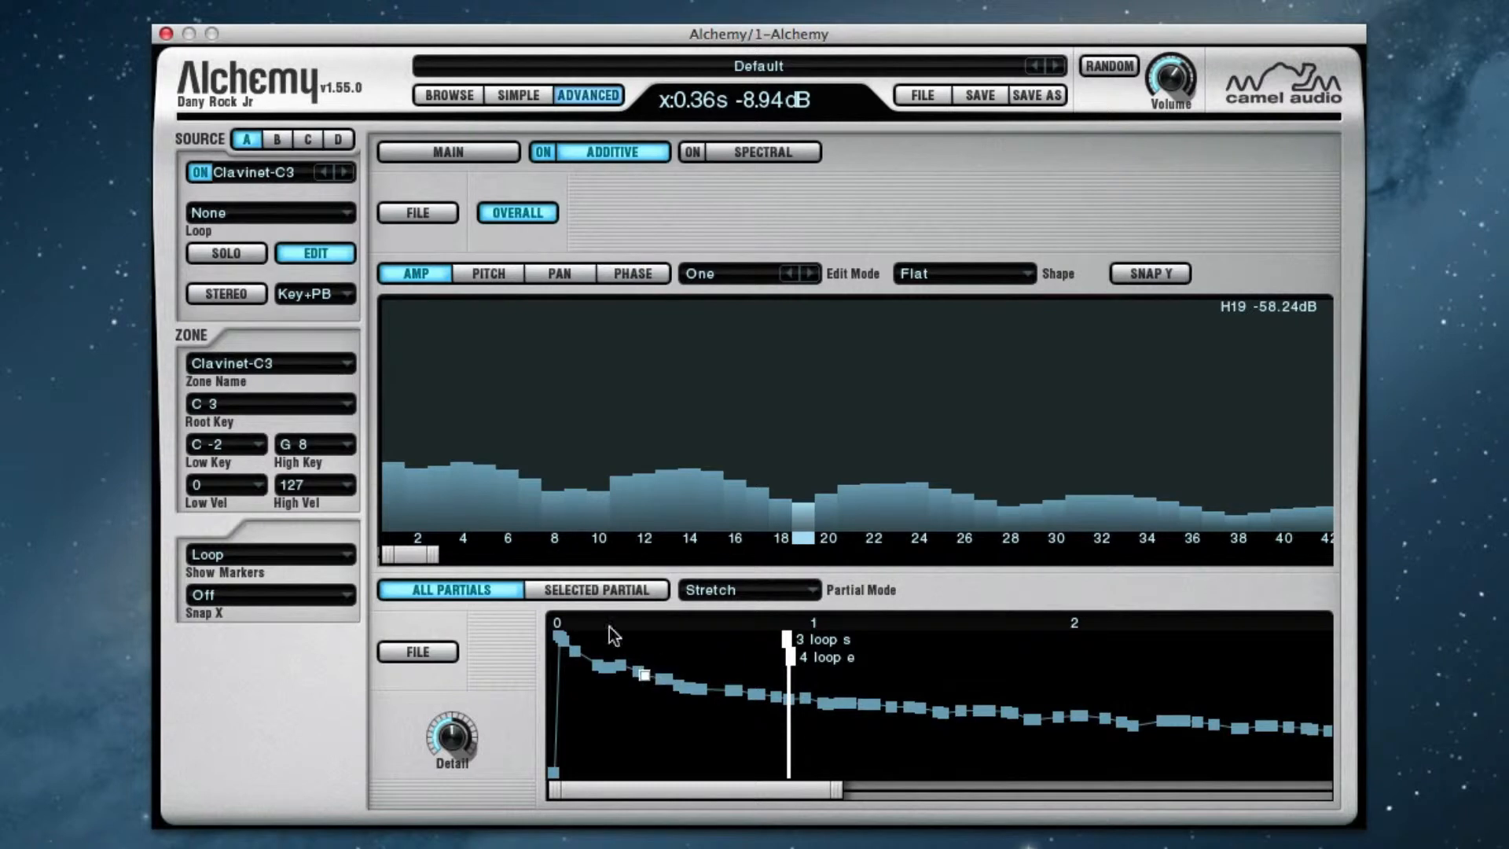
left_click(550, 591)
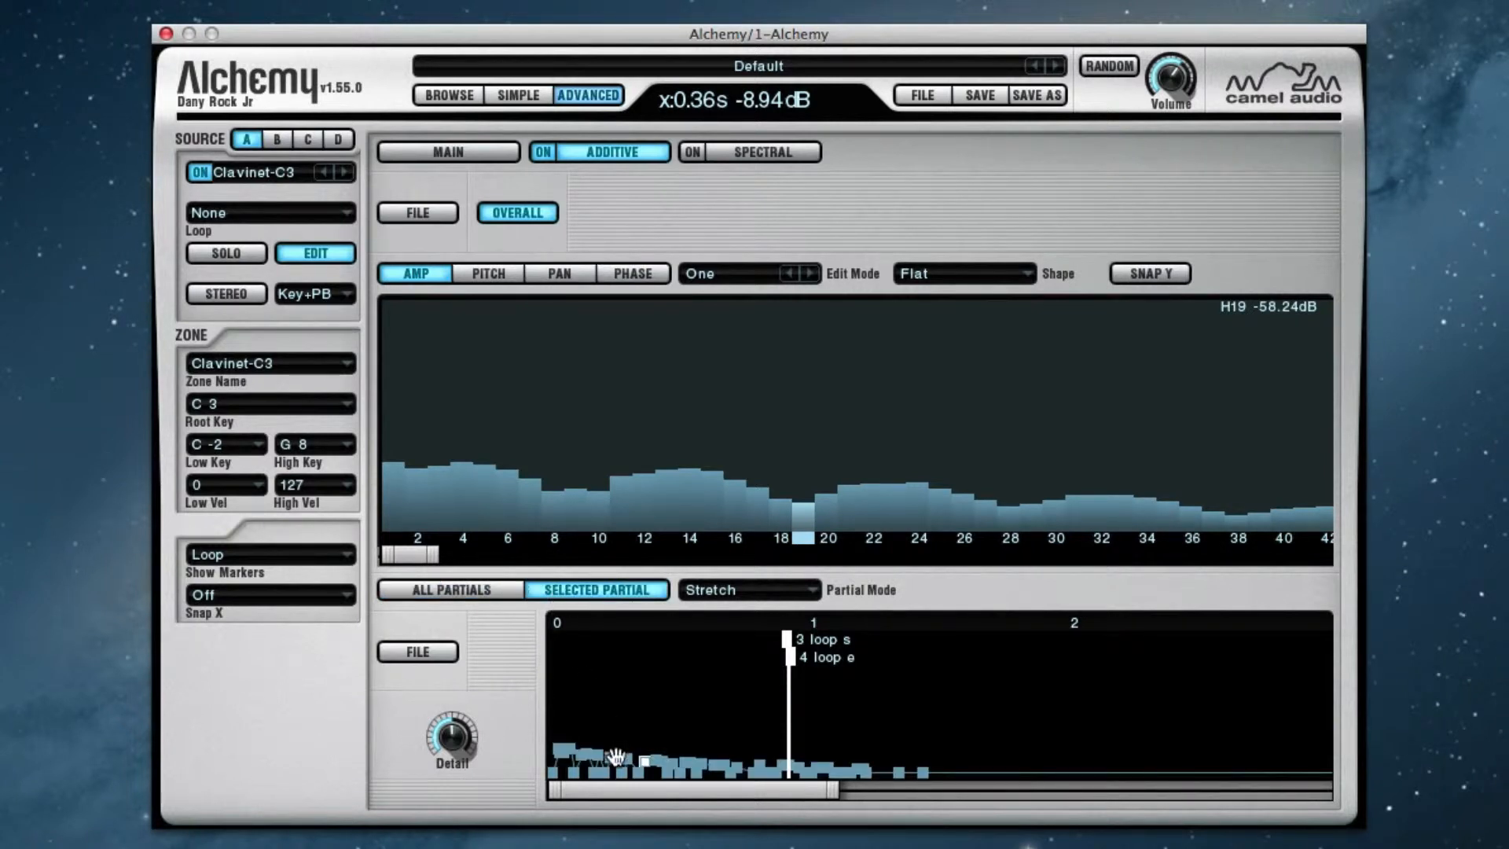
left_click(477, 591)
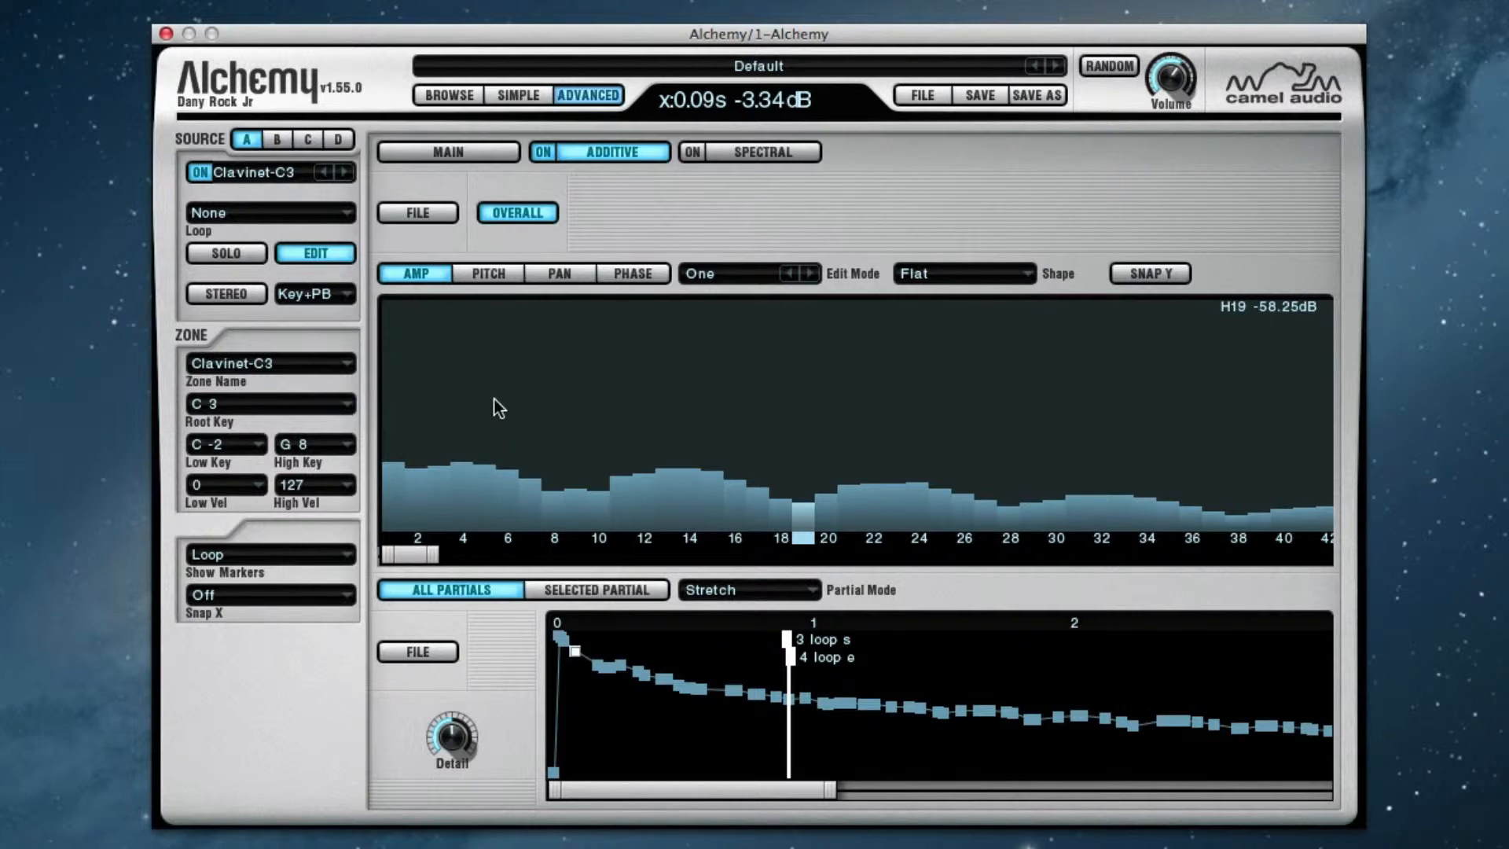
Turn off the Overall view and inspect the individual amplitude spectra at the 0.33 s and 0.27 s breakpoints
left_click(516, 213)
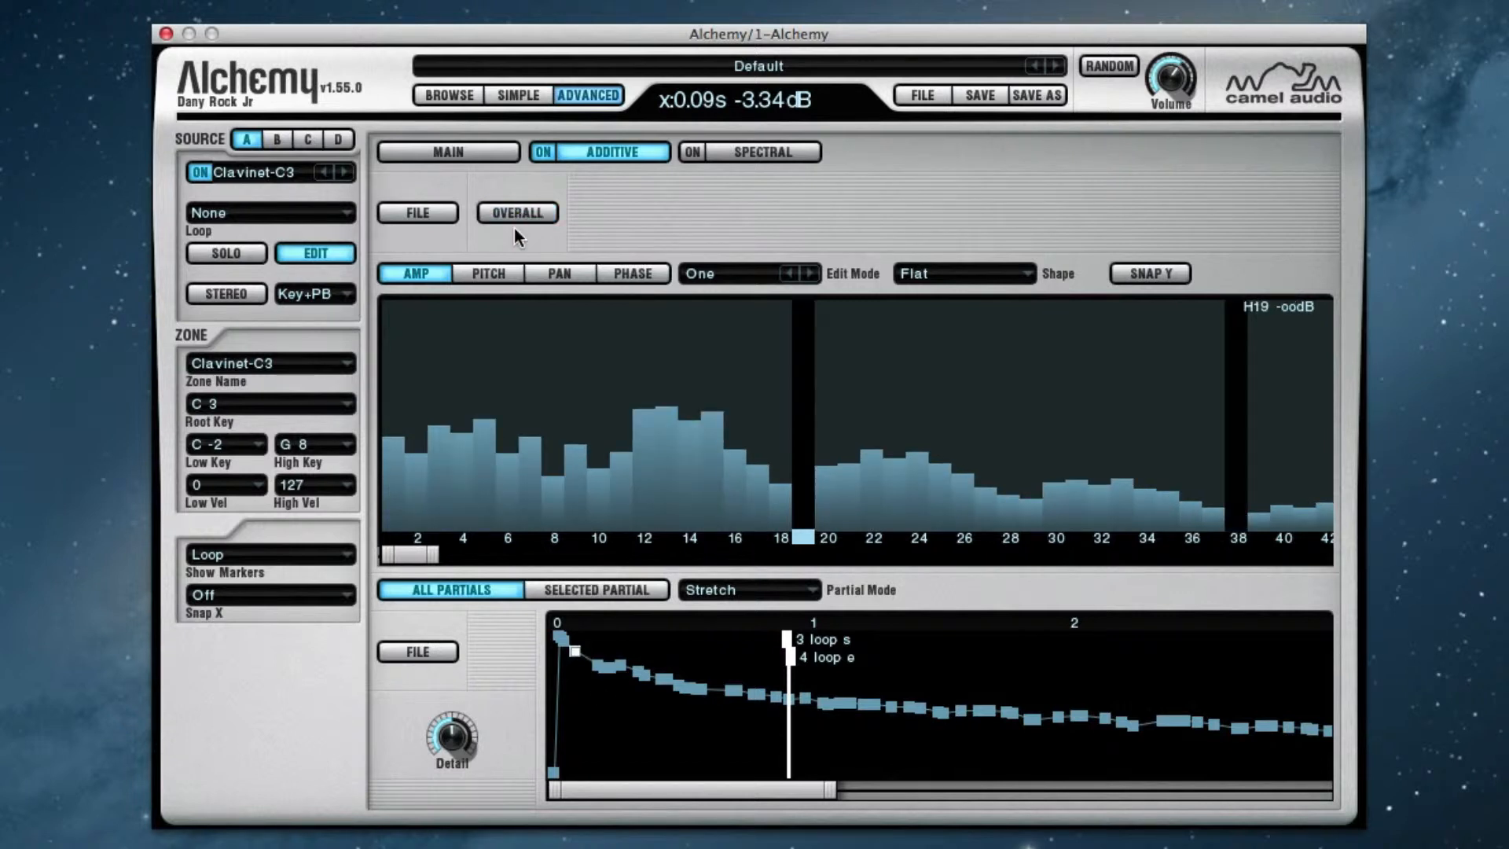
left_click(639, 673)
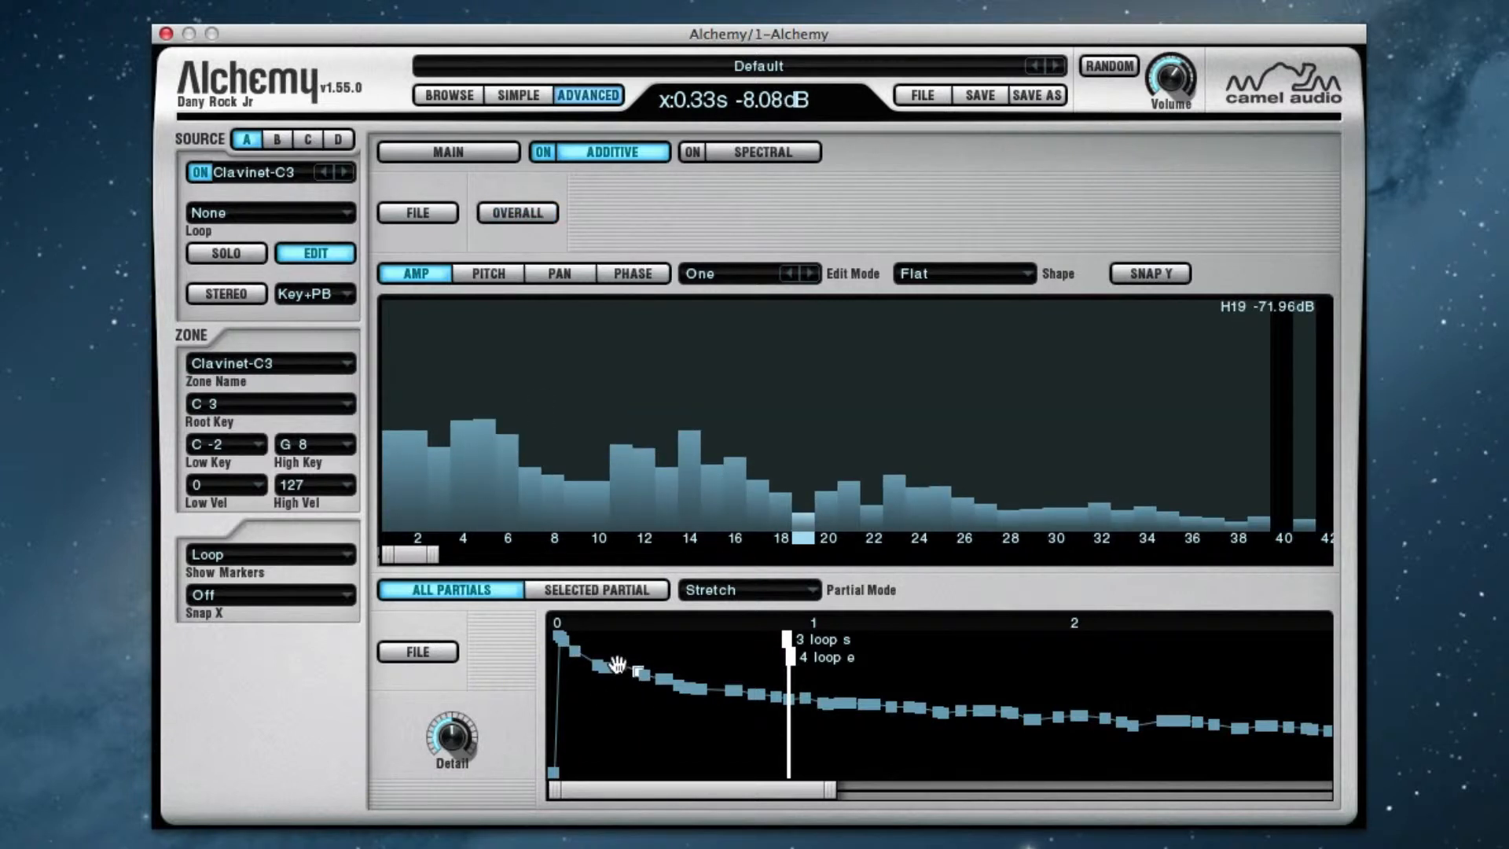
left_click(620, 665)
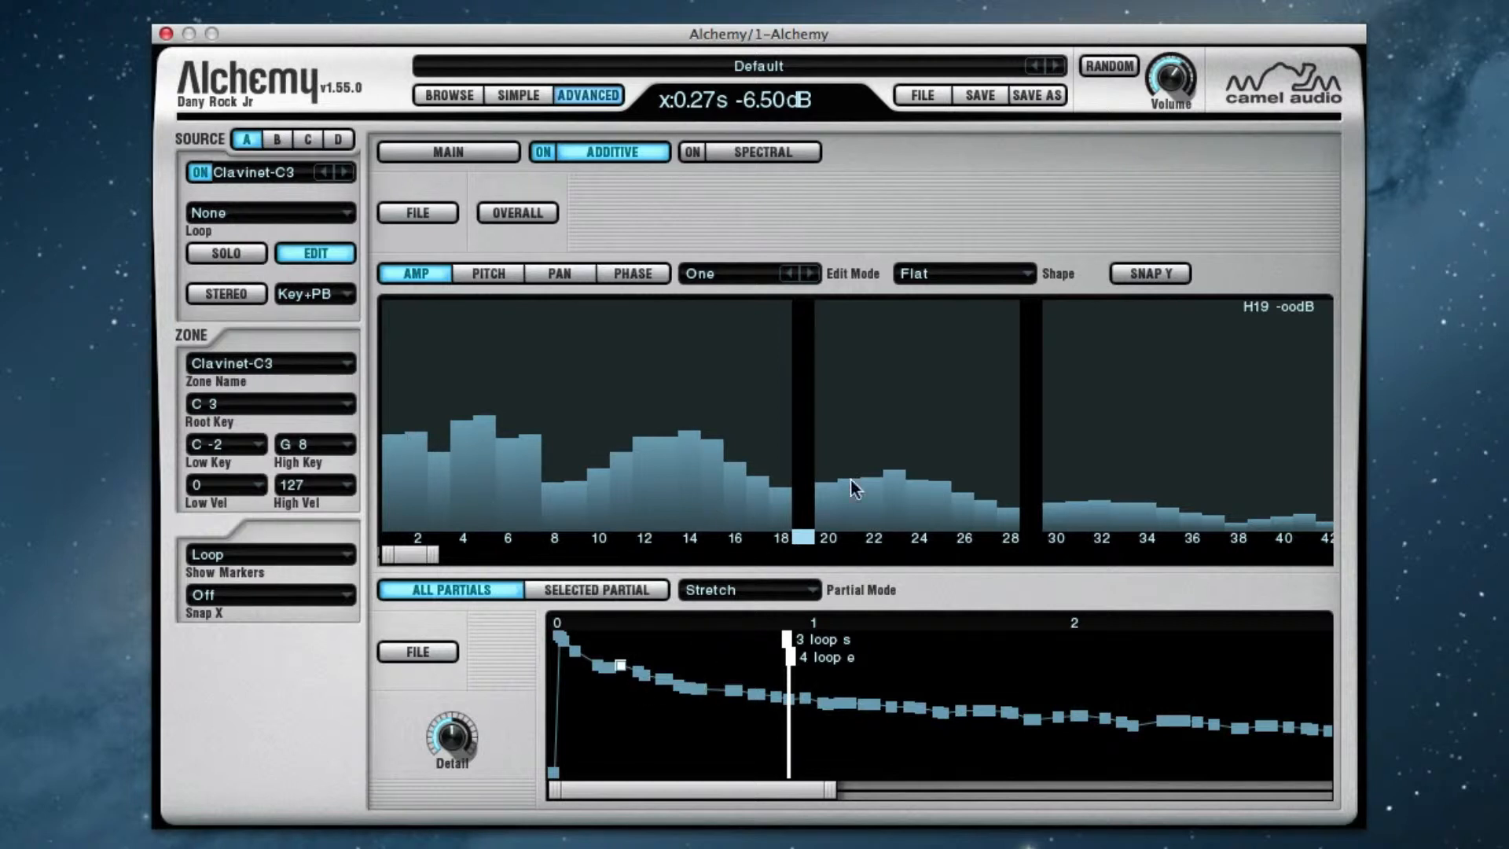
View the partials' pitch, pan and phase bars, and return to the amplitude bars
left_click(487, 272)
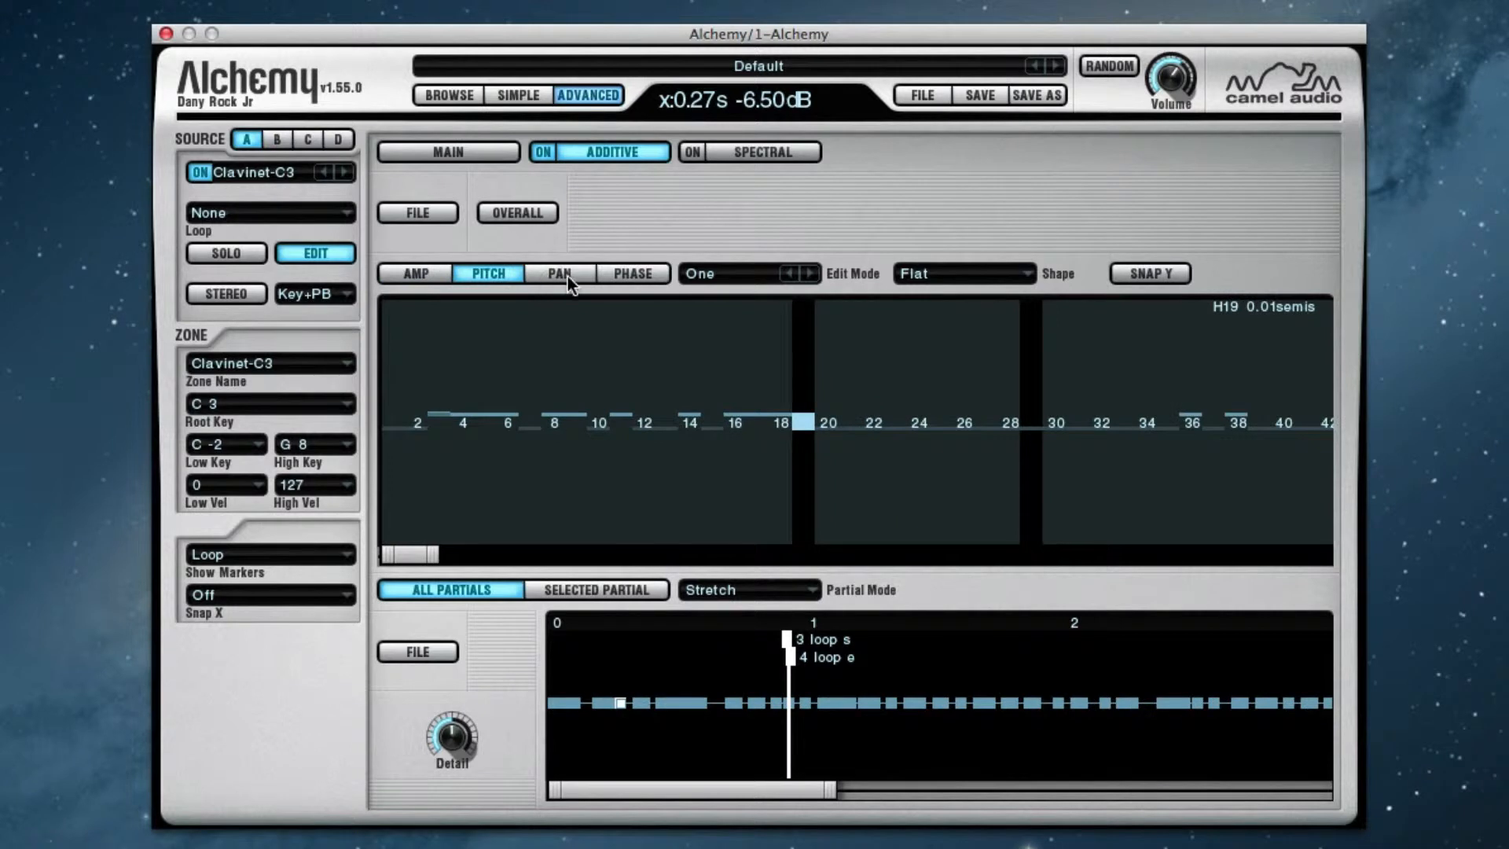
left_click(563, 274)
left_click(627, 275)
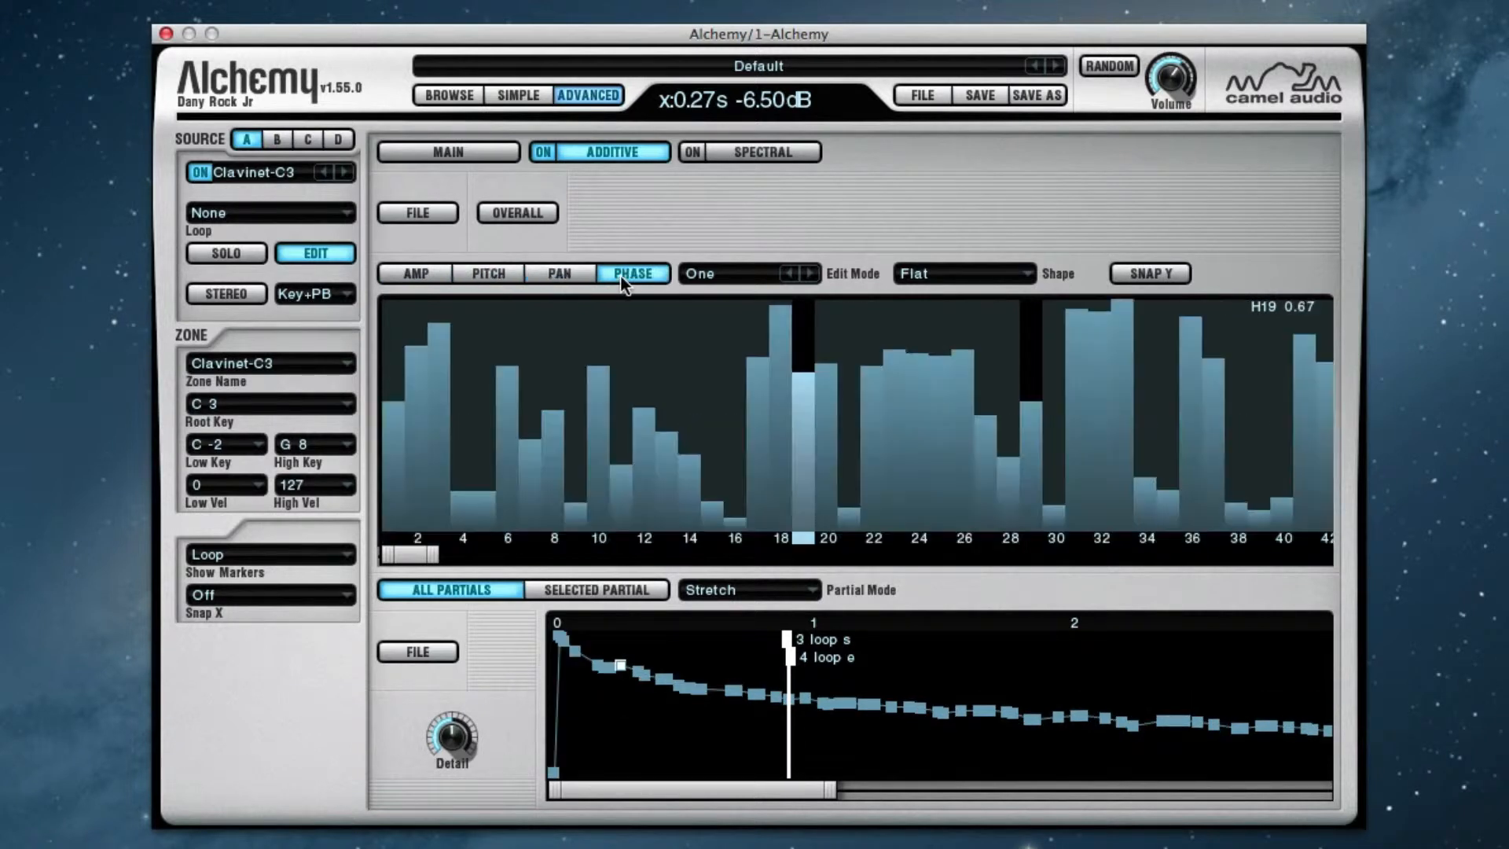
left_click(425, 274)
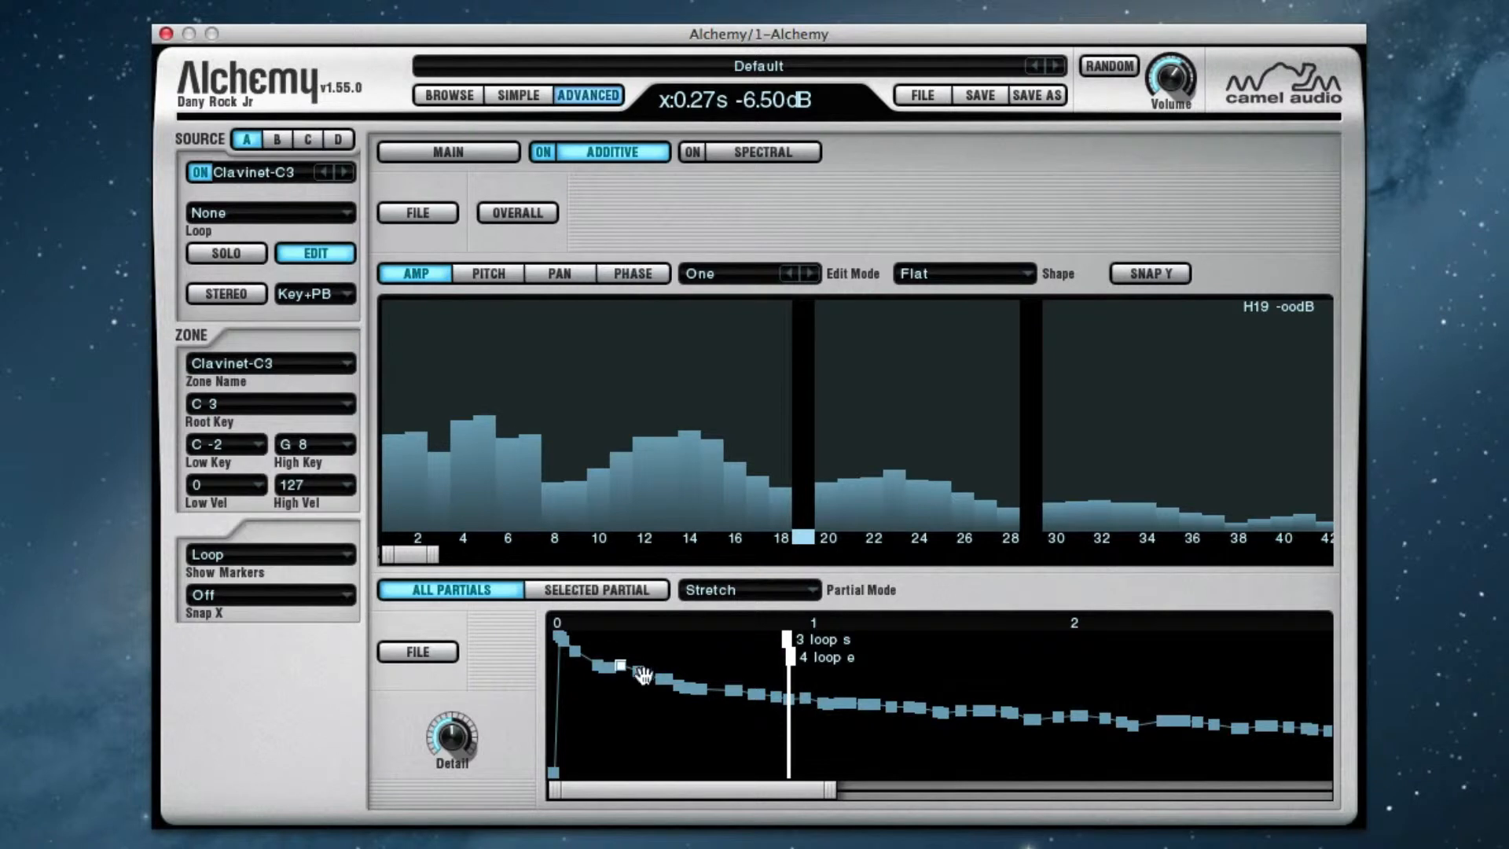
Move the all-partials breakpoint to about 0.32 s and -7.12 dB, and select the 0.21 s breakpoint in partial 19's own envelope
left_click_drag(646, 674, 634, 667)
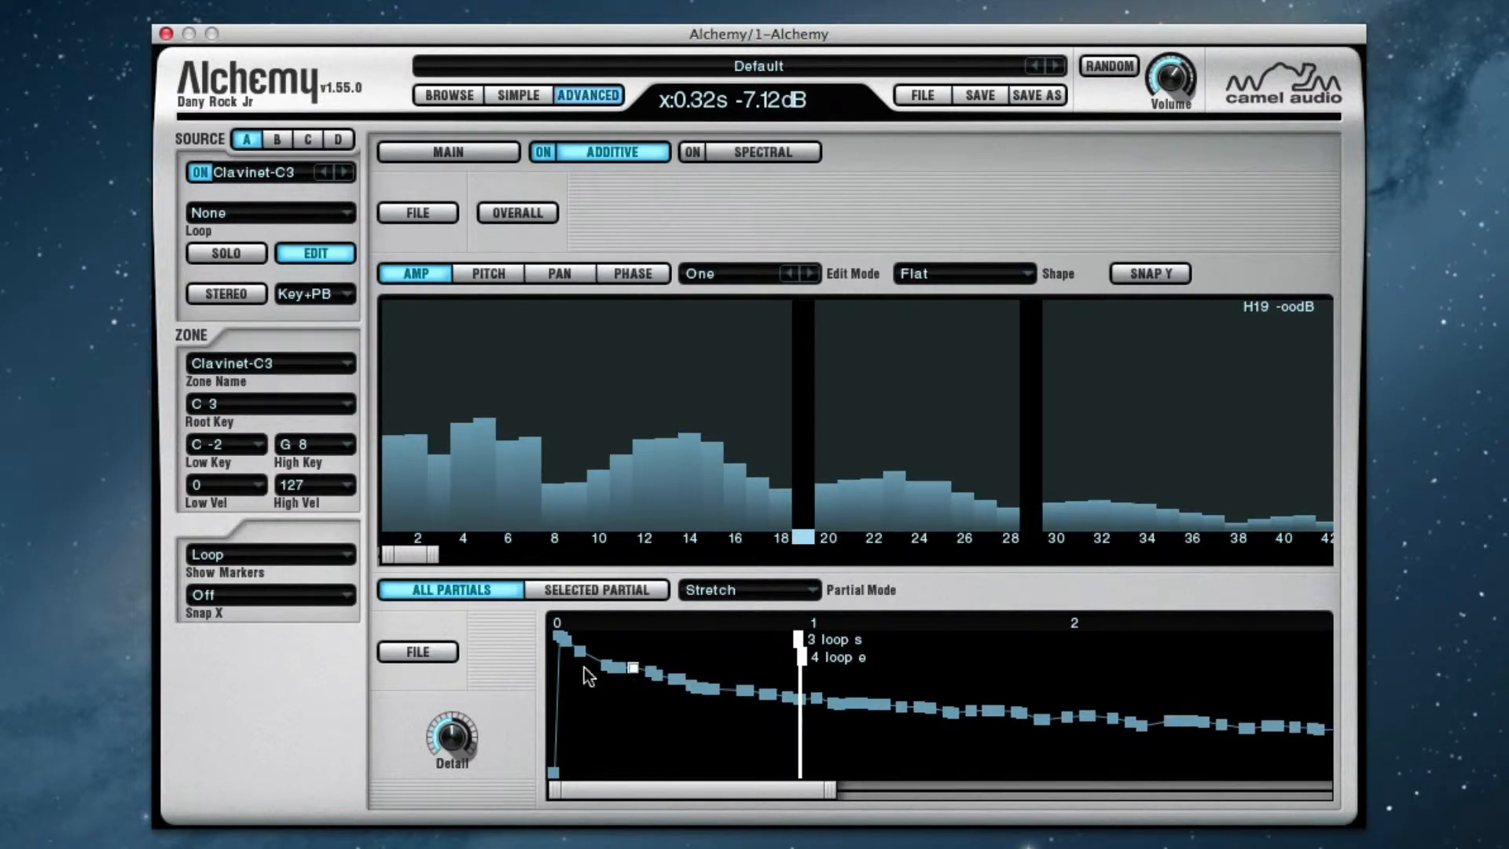
left_click(593, 588)
mouse_move(455, 730)
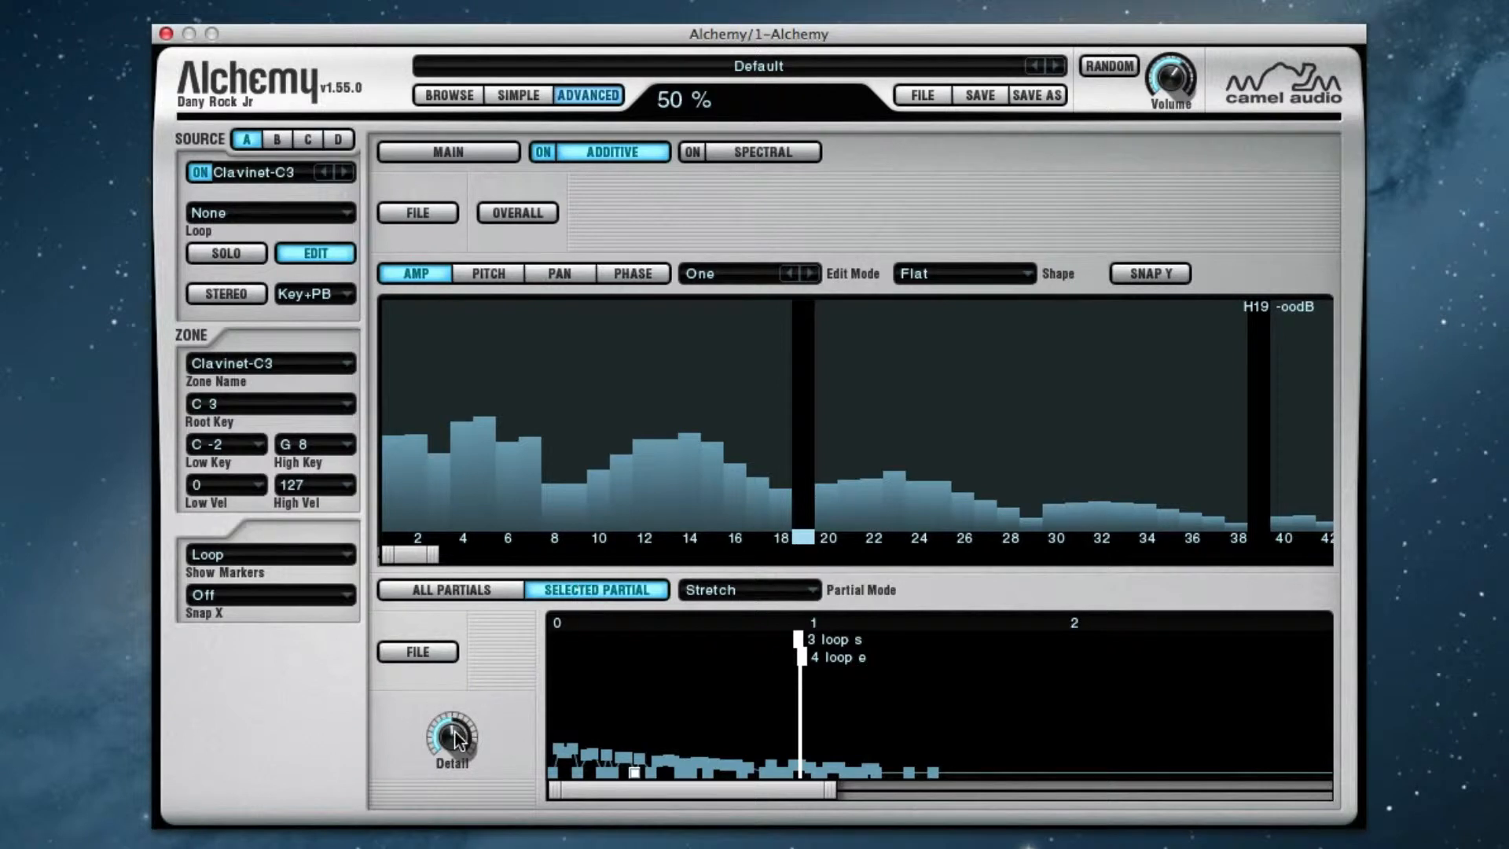
left_click_drag(831, 790, 661, 790)
left_click(720, 756)
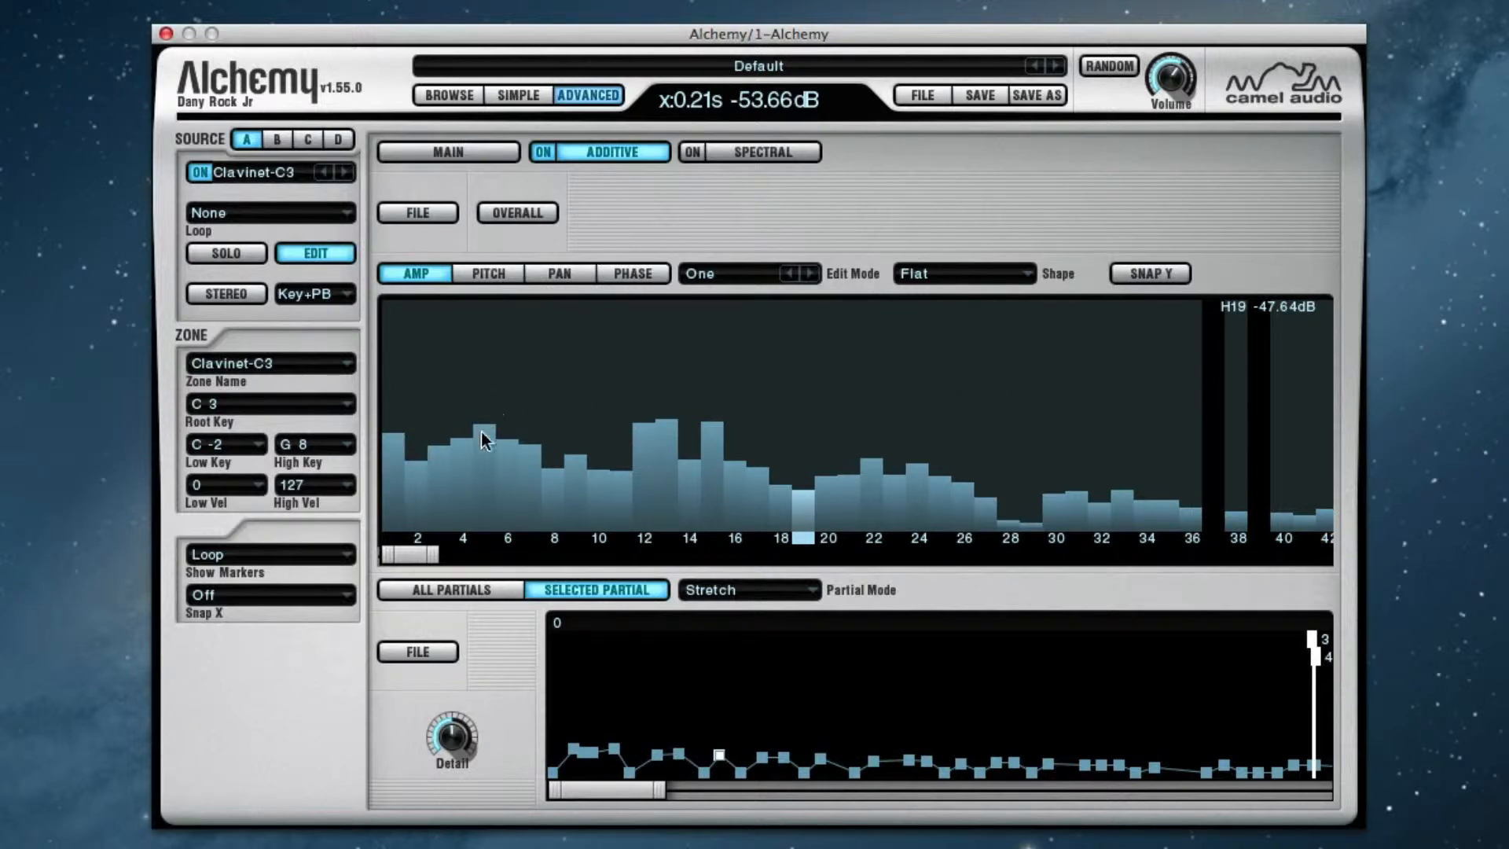
Display the all-partials envelope and set its Detail to 100 %
left_click(465, 592)
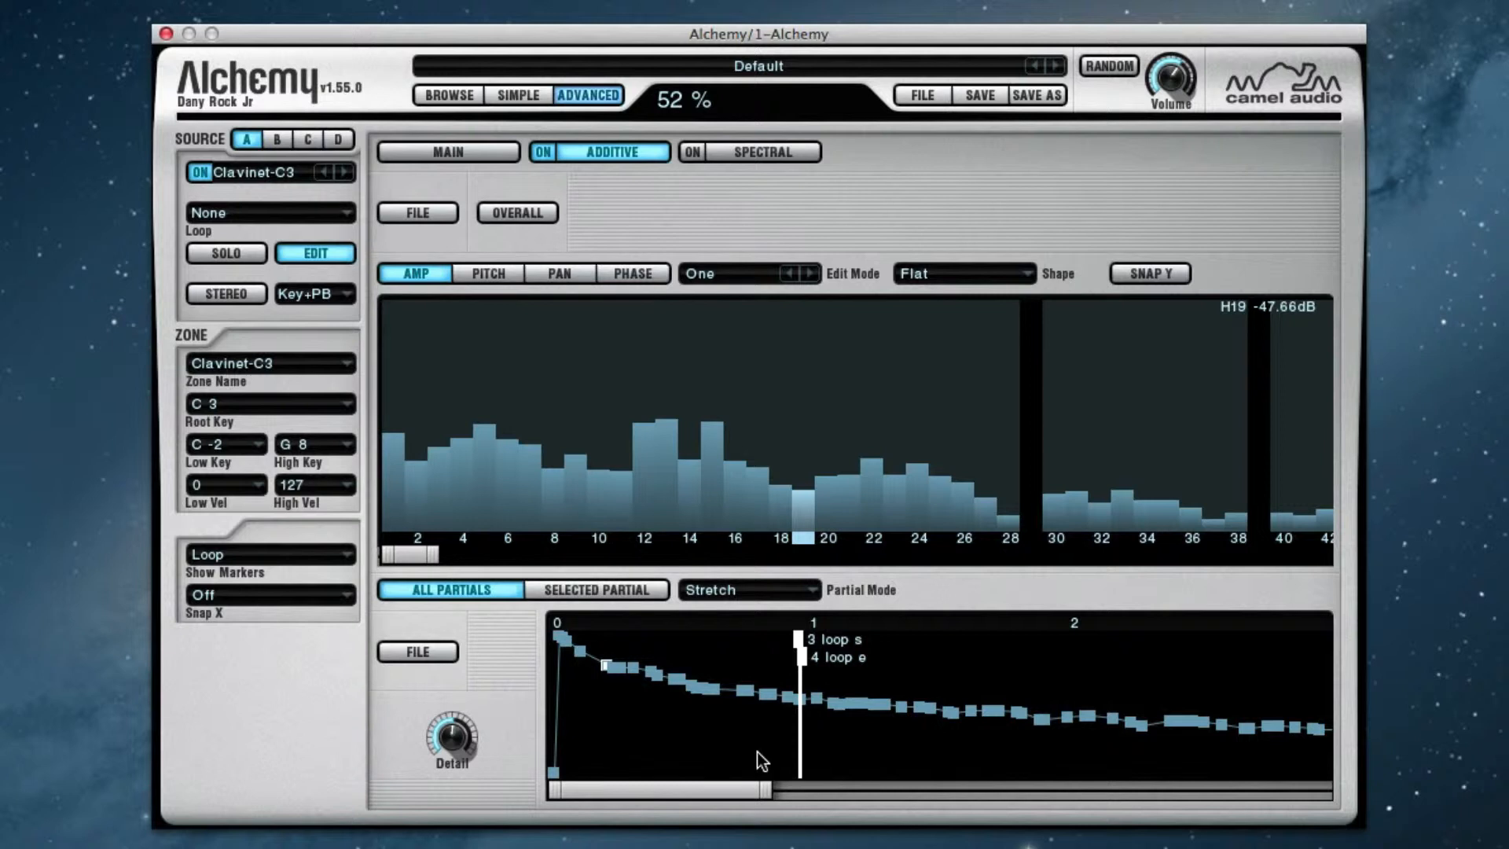
left_click_drag(459, 734, 459, 737)
left_click_drag(444, 734, 500, 639)
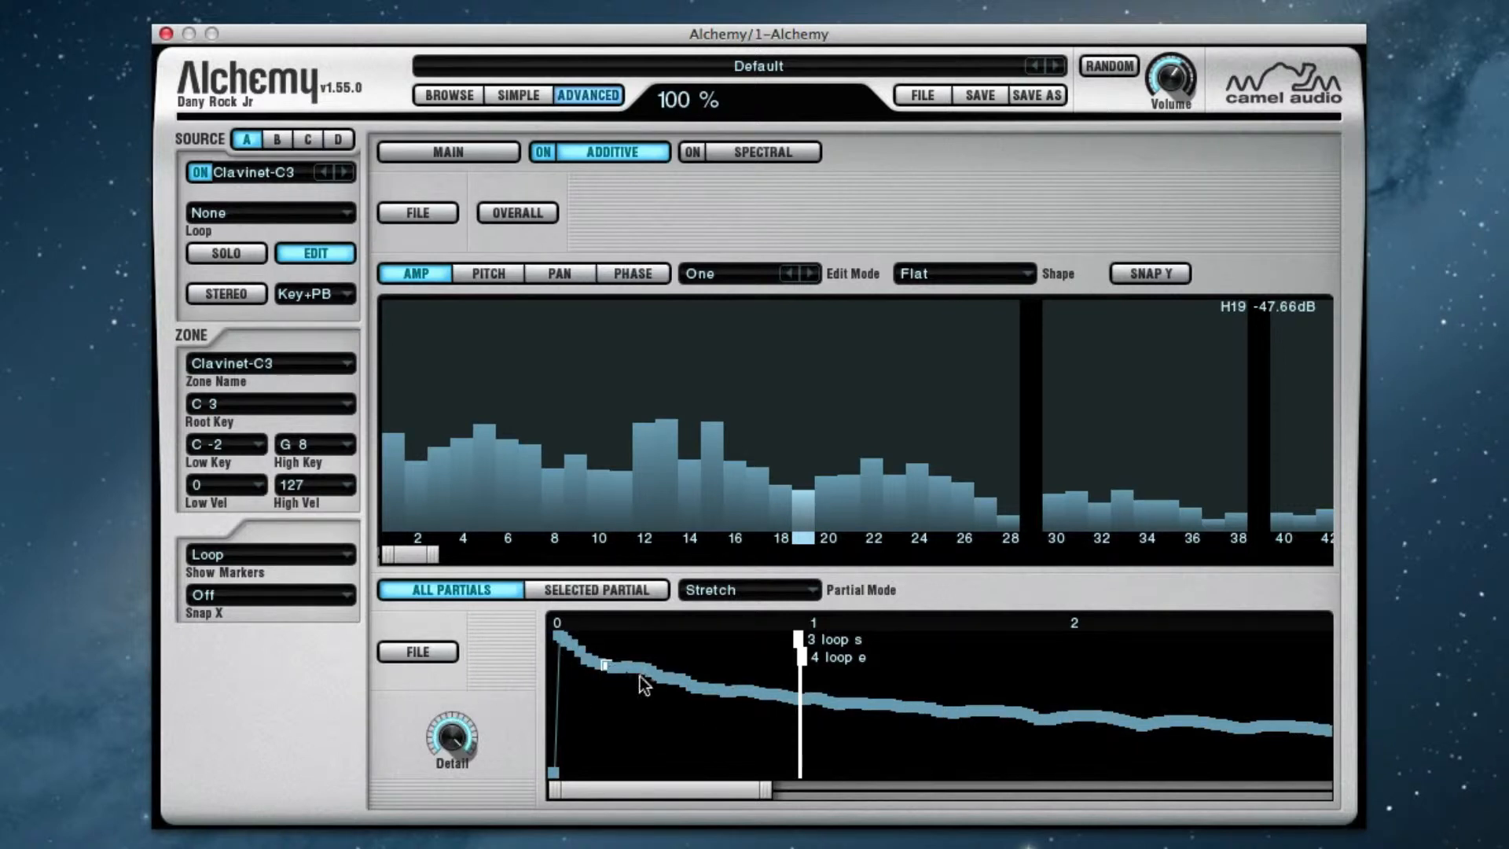
Reduce the envelope Detail to 20 % and slightly raise the breakpoint just before the 2-second mark
left_click_drag(446, 751, 614, 803)
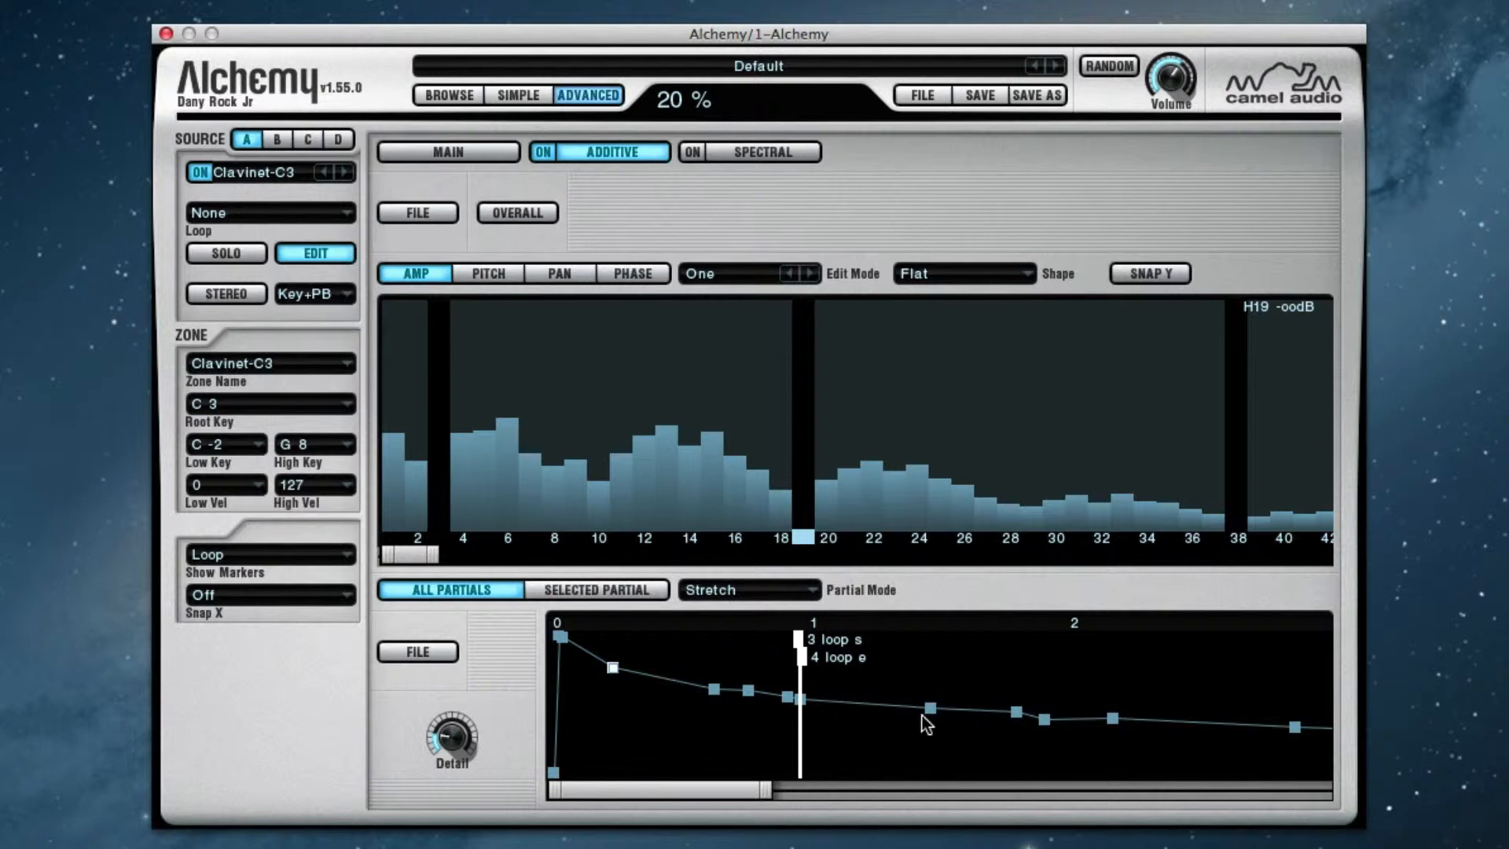
left_click_drag(930, 708, 1013, 704)
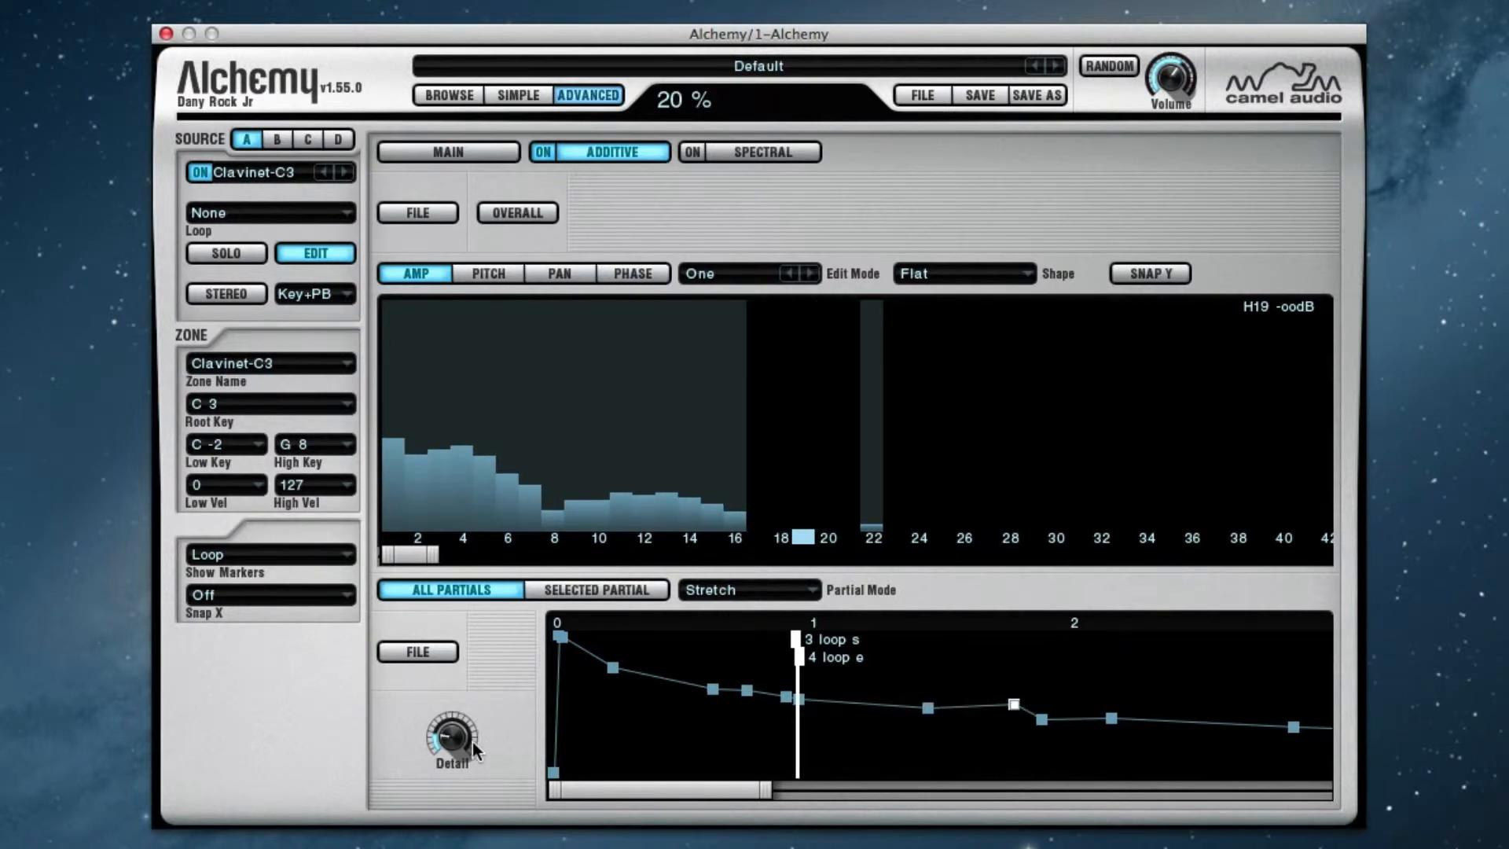
Set the envelope Detail to 100 % to view the full curve, and reduce it to 41 %
left_click_drag(473, 742, 457, 442)
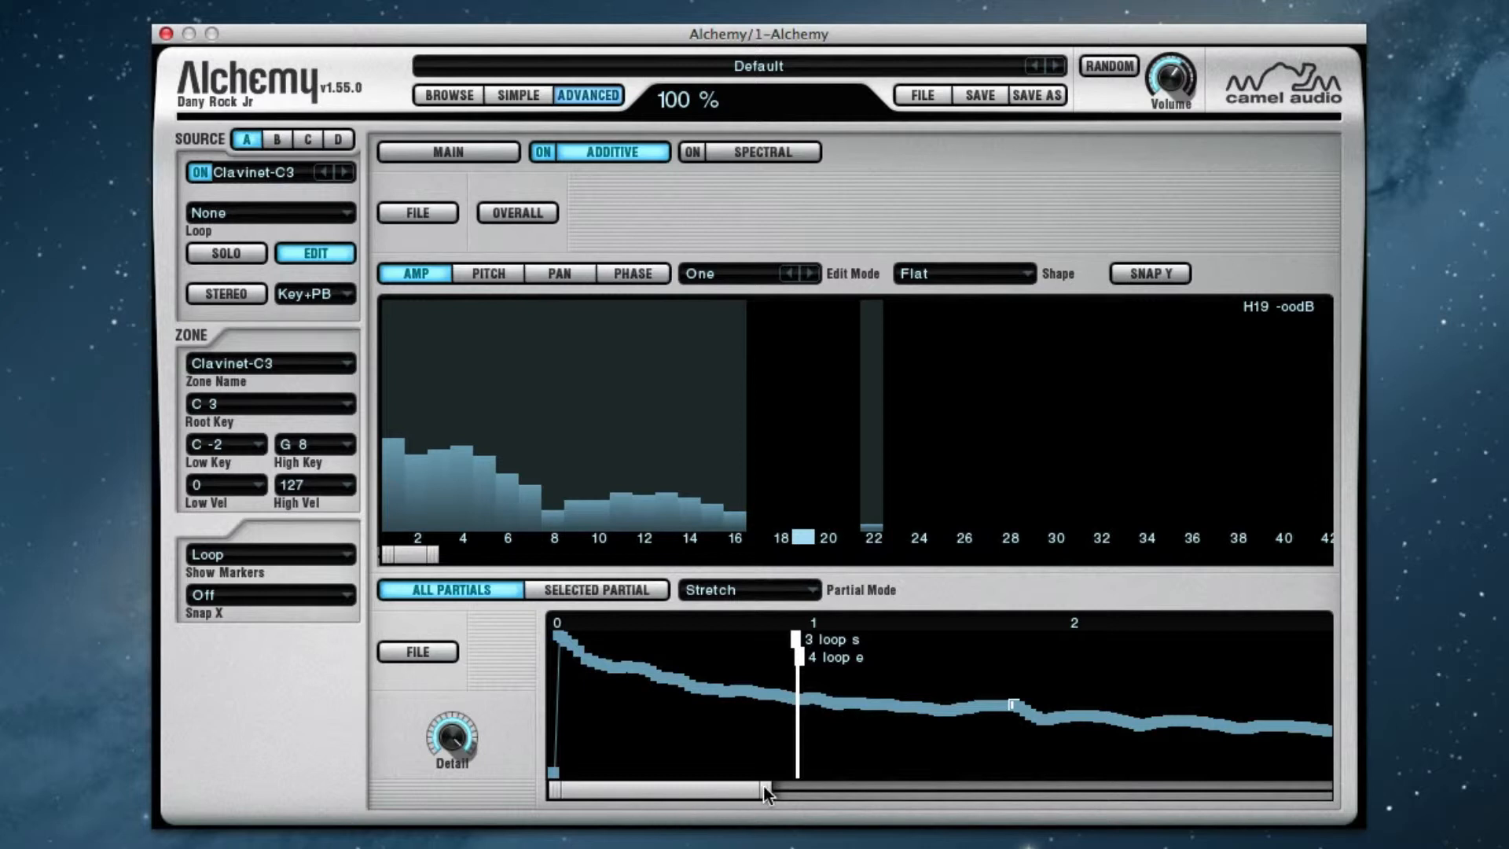
left_click_drag(766, 790, 947, 831)
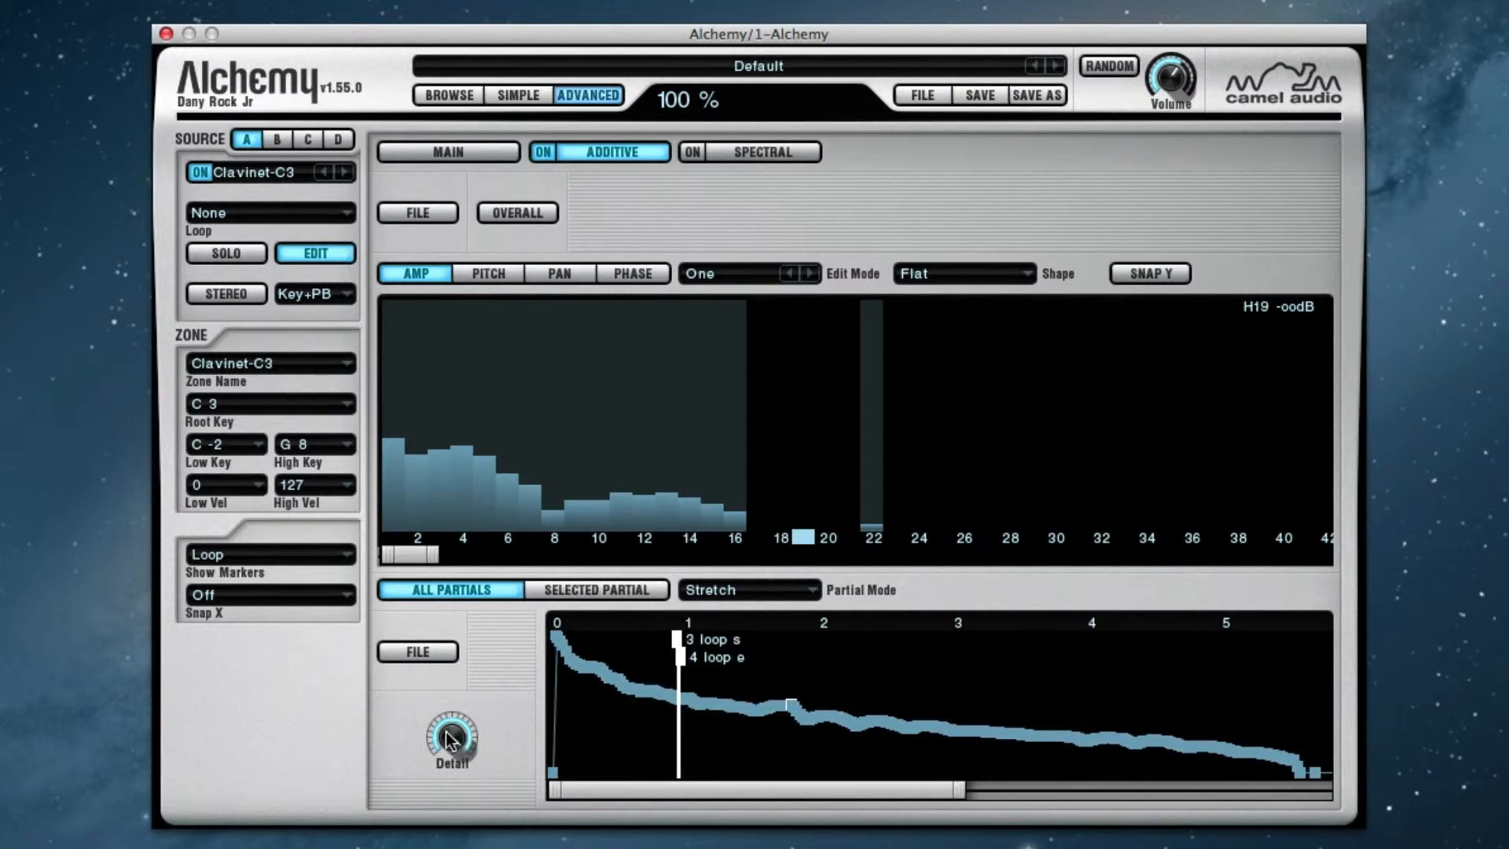
left_click_drag(454, 737, 455, 791)
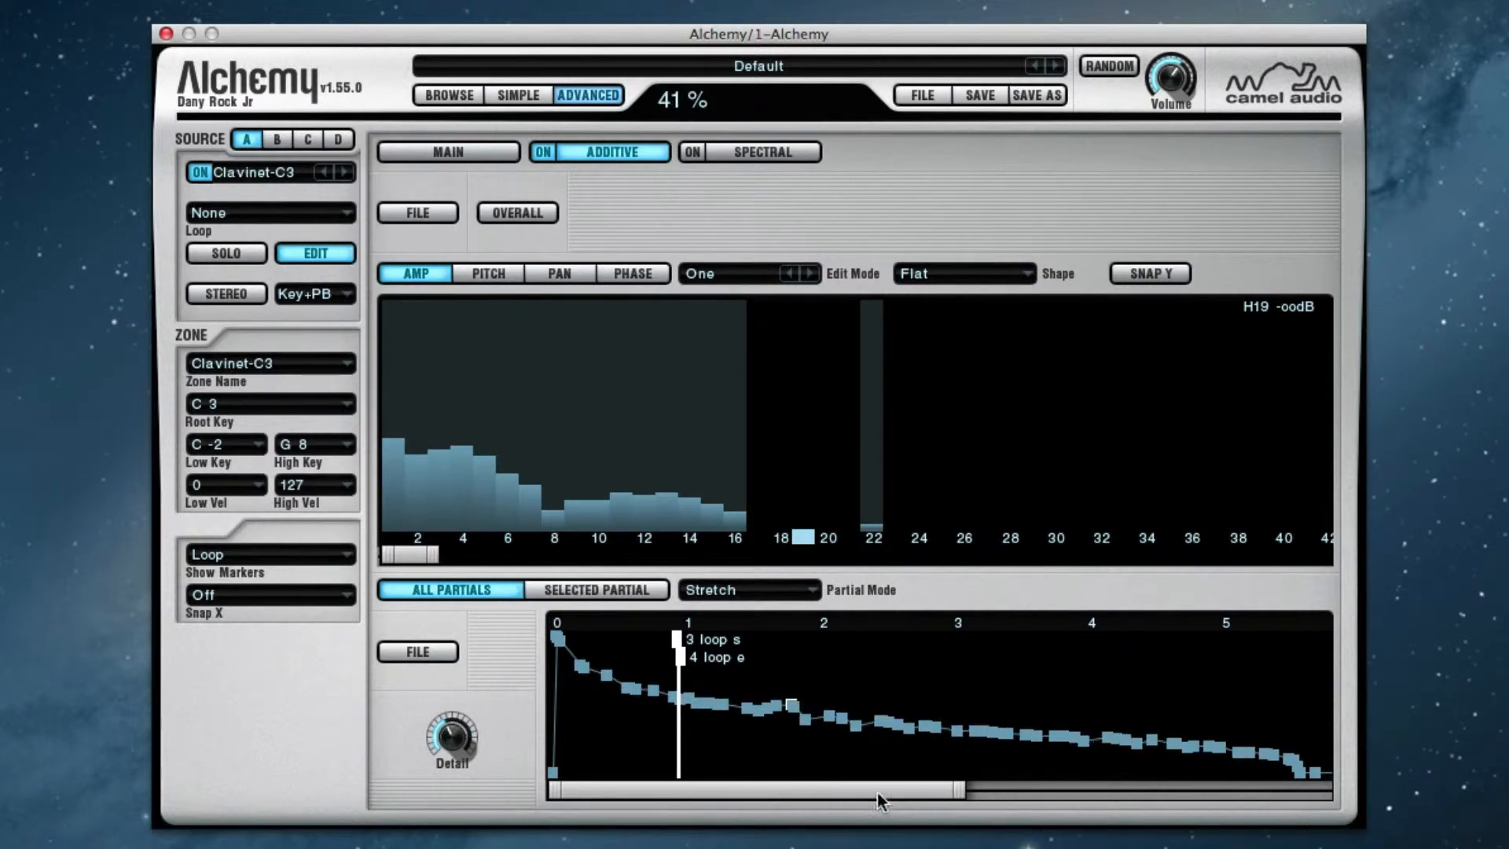
left_click_drag(961, 795, 709, 823)
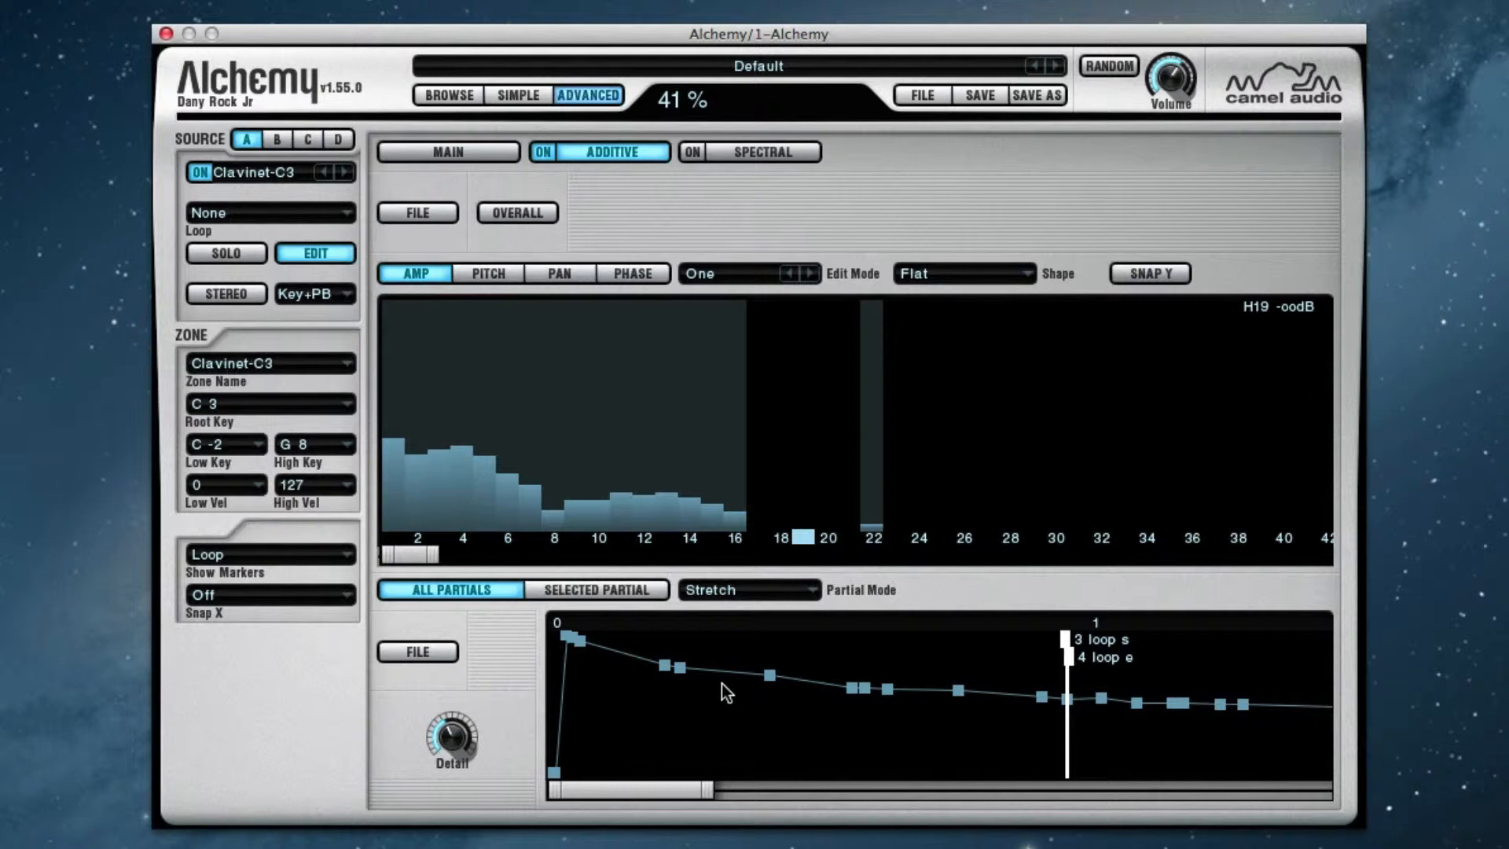
Check the breakpoint copy and paste options, and set a breakpoint at 0.40 s on the all-partials envelope
left_click(428, 214)
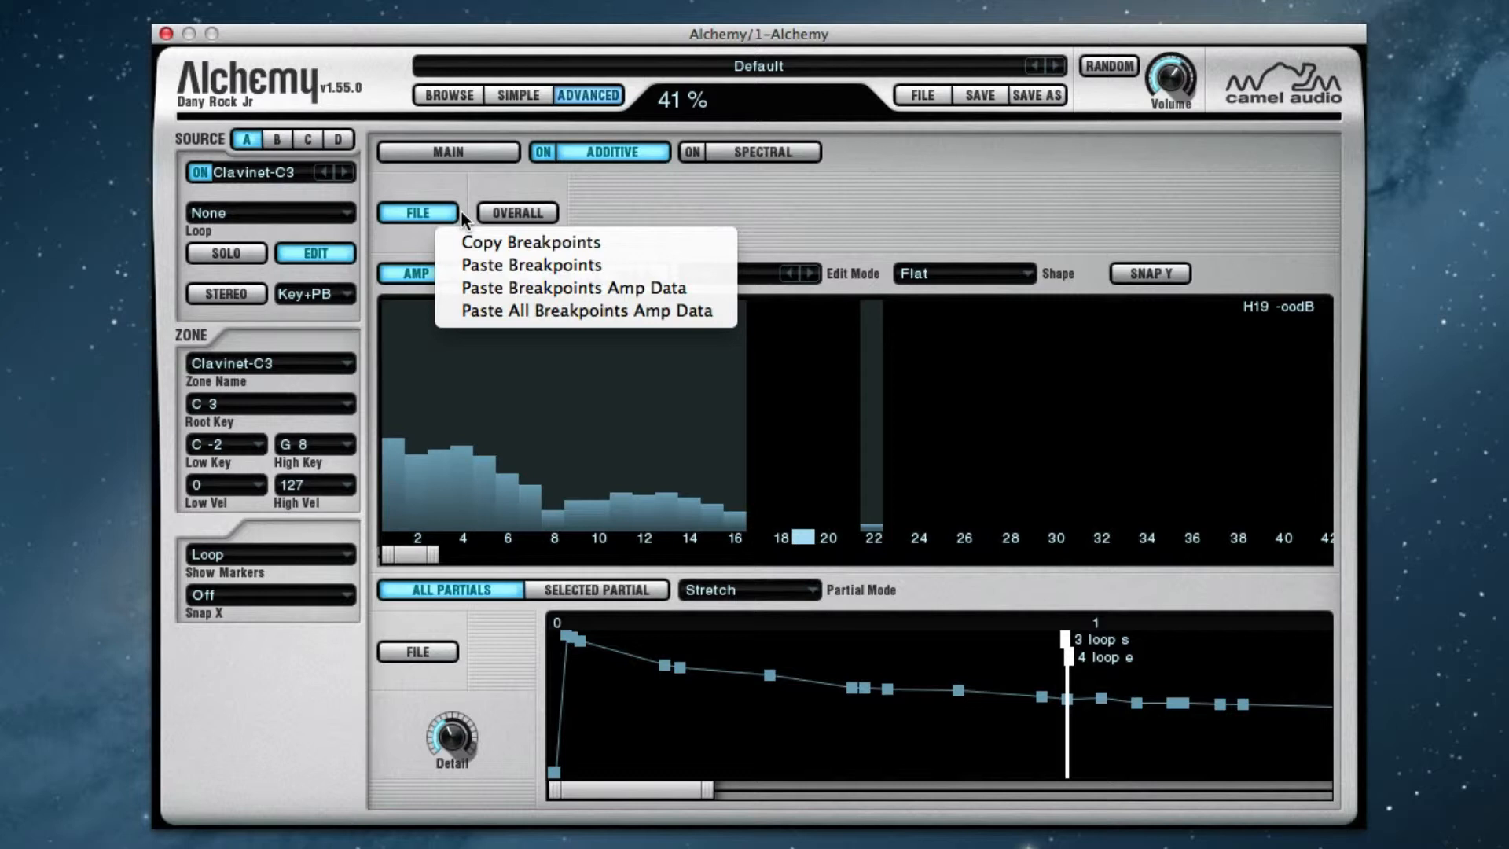
left_click(650, 669)
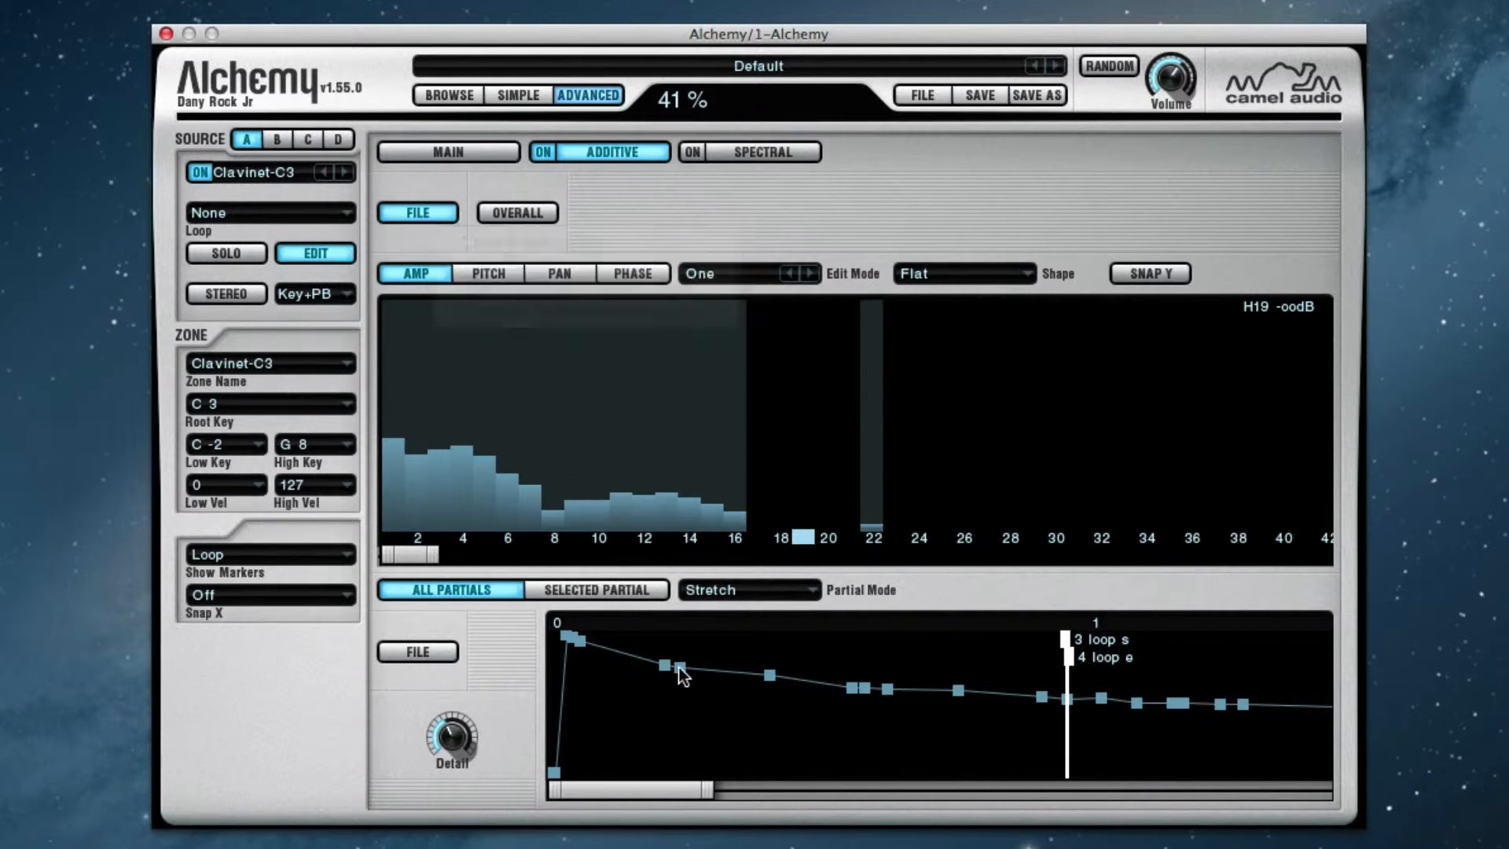
left_click(769, 675)
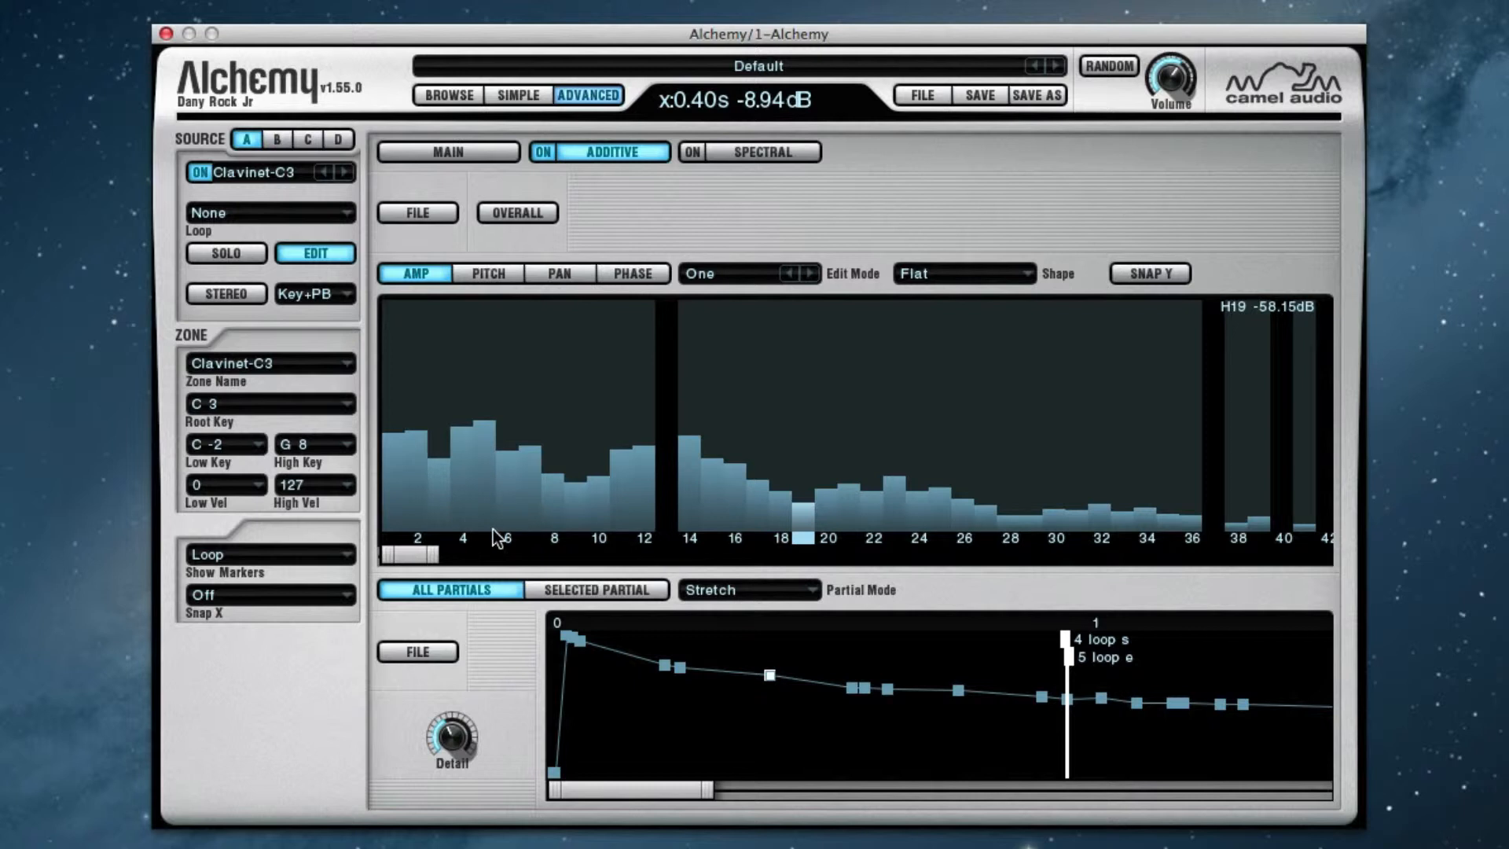
Try to paste all breakpoints' amp data
left_click(432, 210)
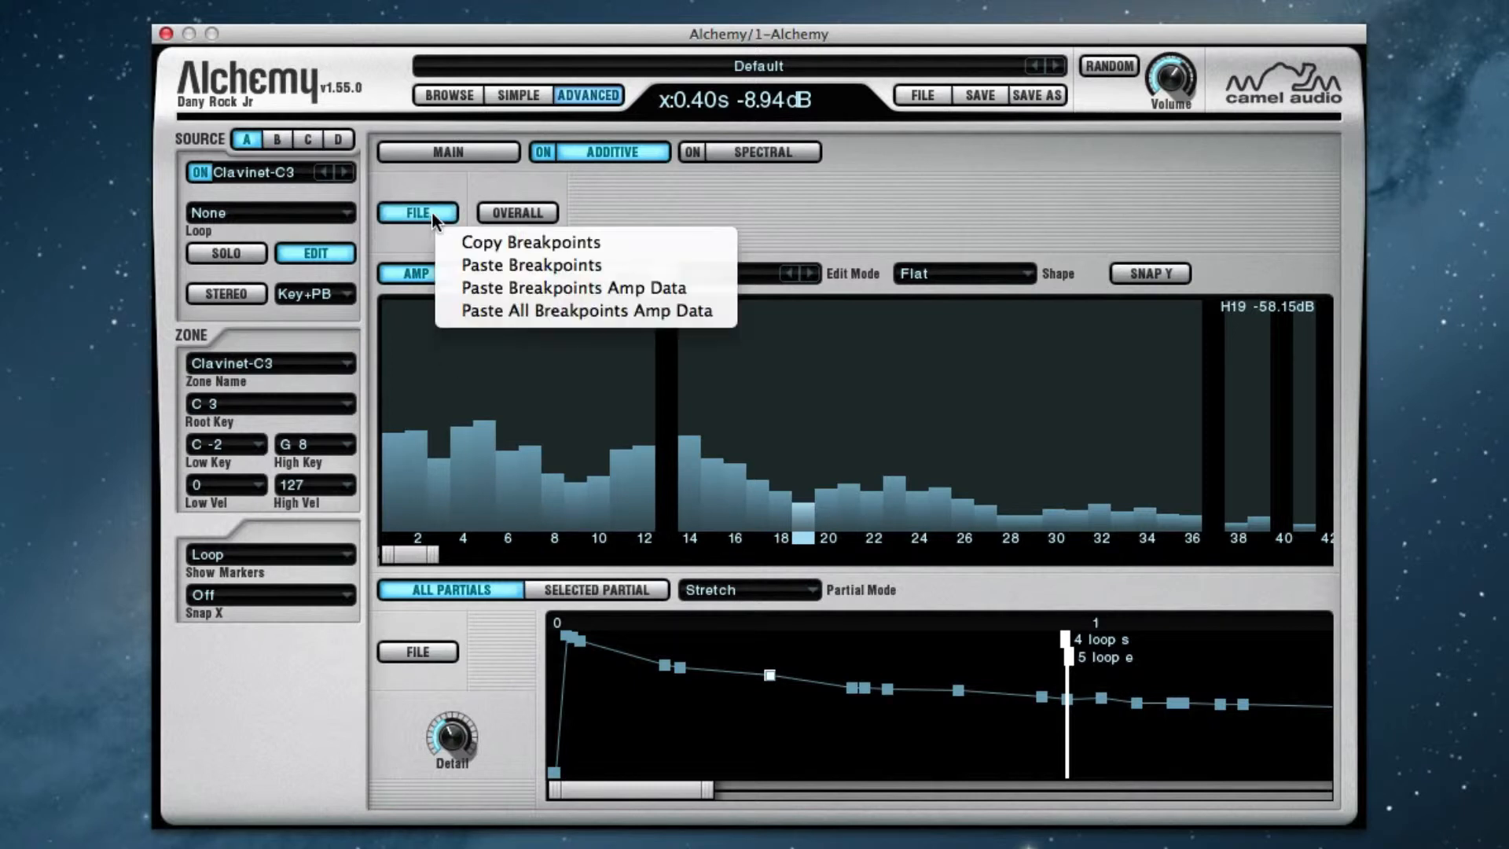
left_click(569, 316)
Compare the overall amplitude spectrum with the spectrum of the 0.40 s breakpoint, ending on the single-breakpoint view
left_click(519, 211)
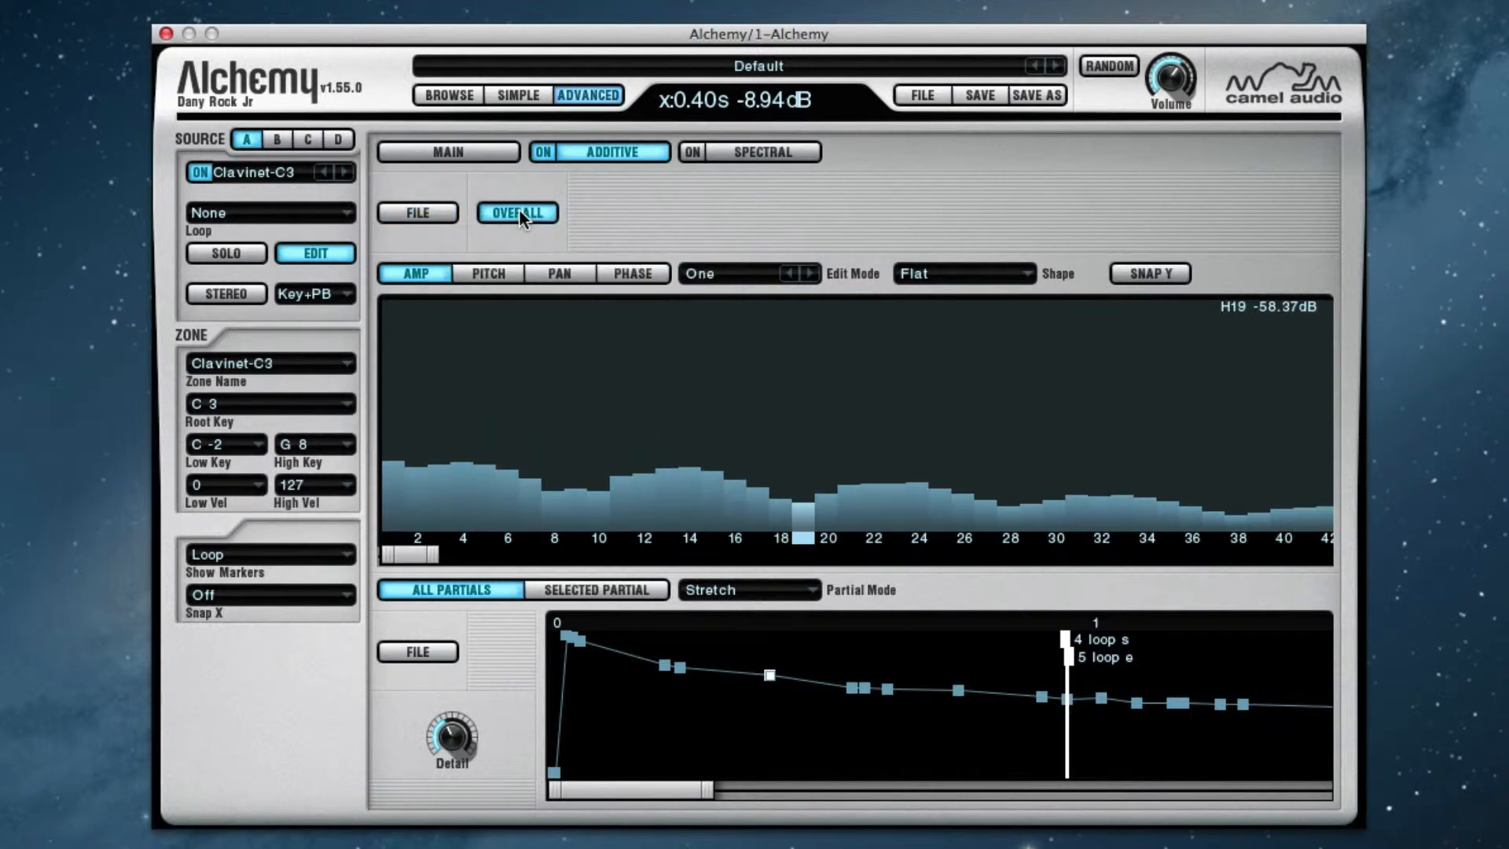
left_click(519, 210)
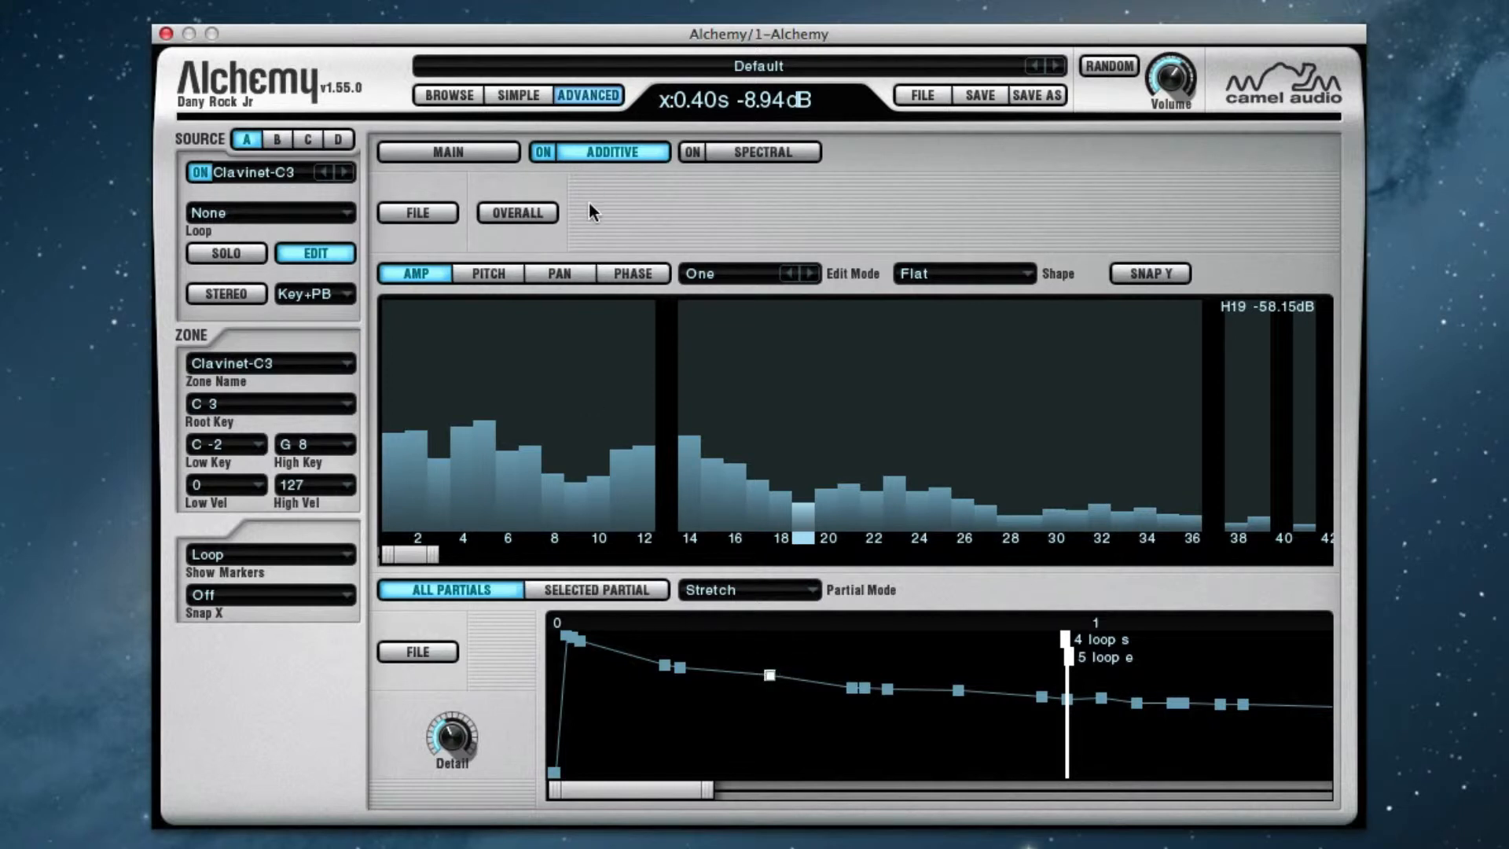
left_click(526, 214)
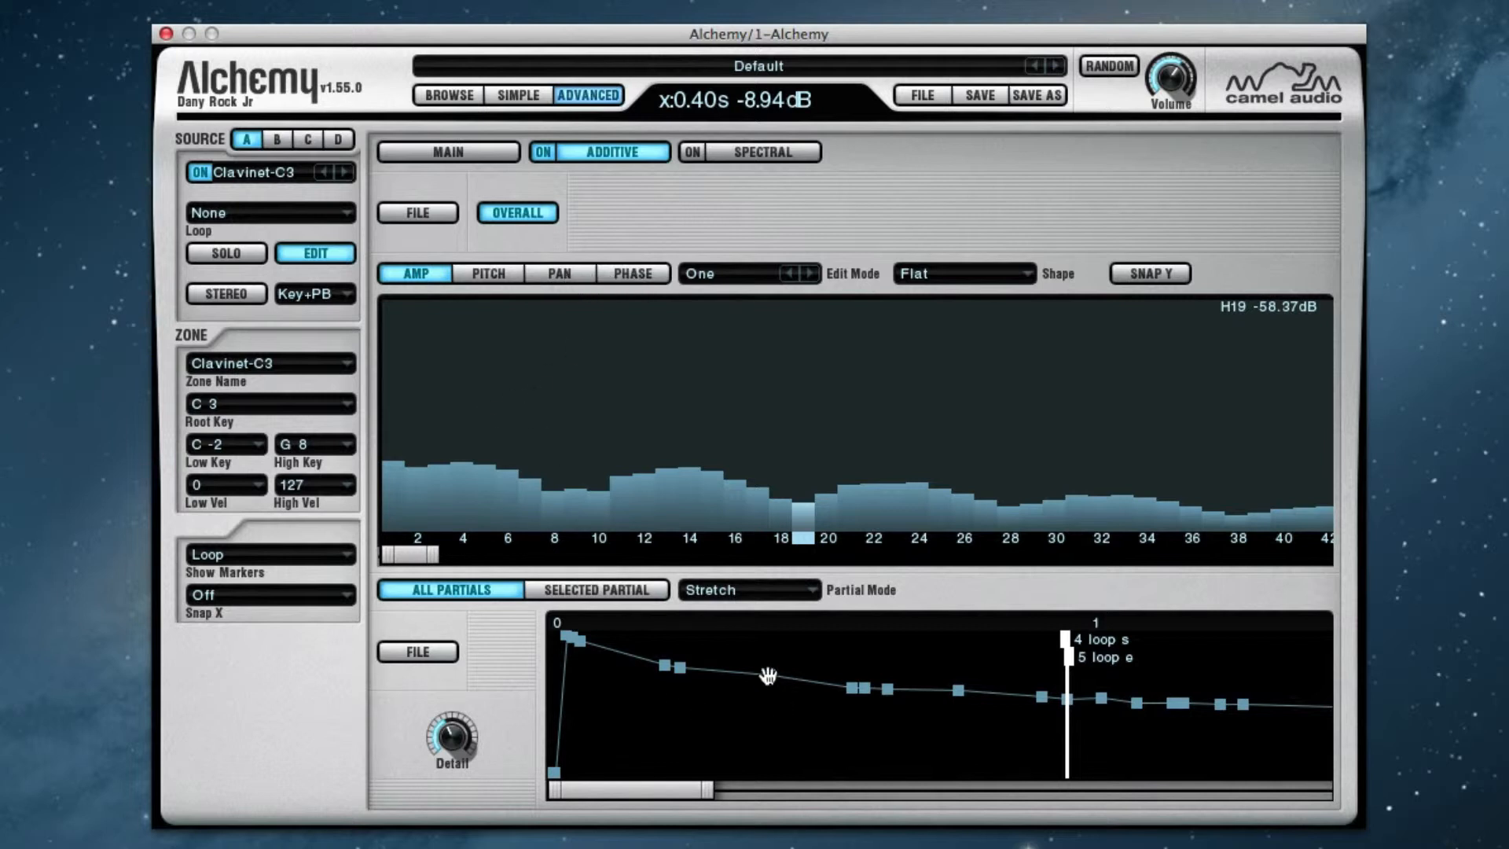
left_click(523, 221)
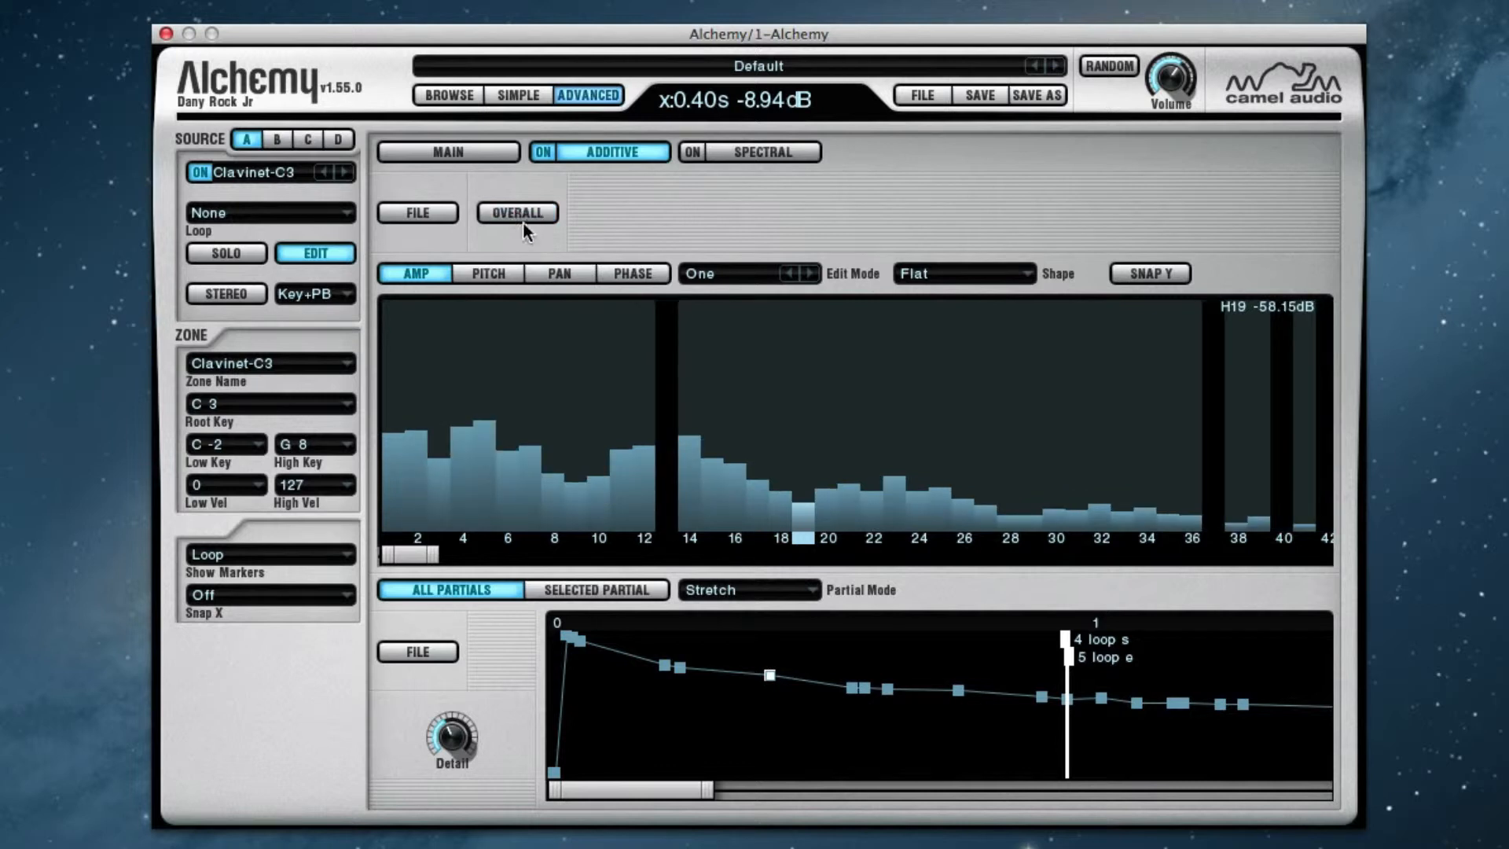
At the 0.40 s breakpoint, raise partial 11 to about -5.74 dB and redraw the amplitudes of partials 5 to 30 as a higher curve
left_click(770, 676)
left_click_drag(615, 423, 617, 344)
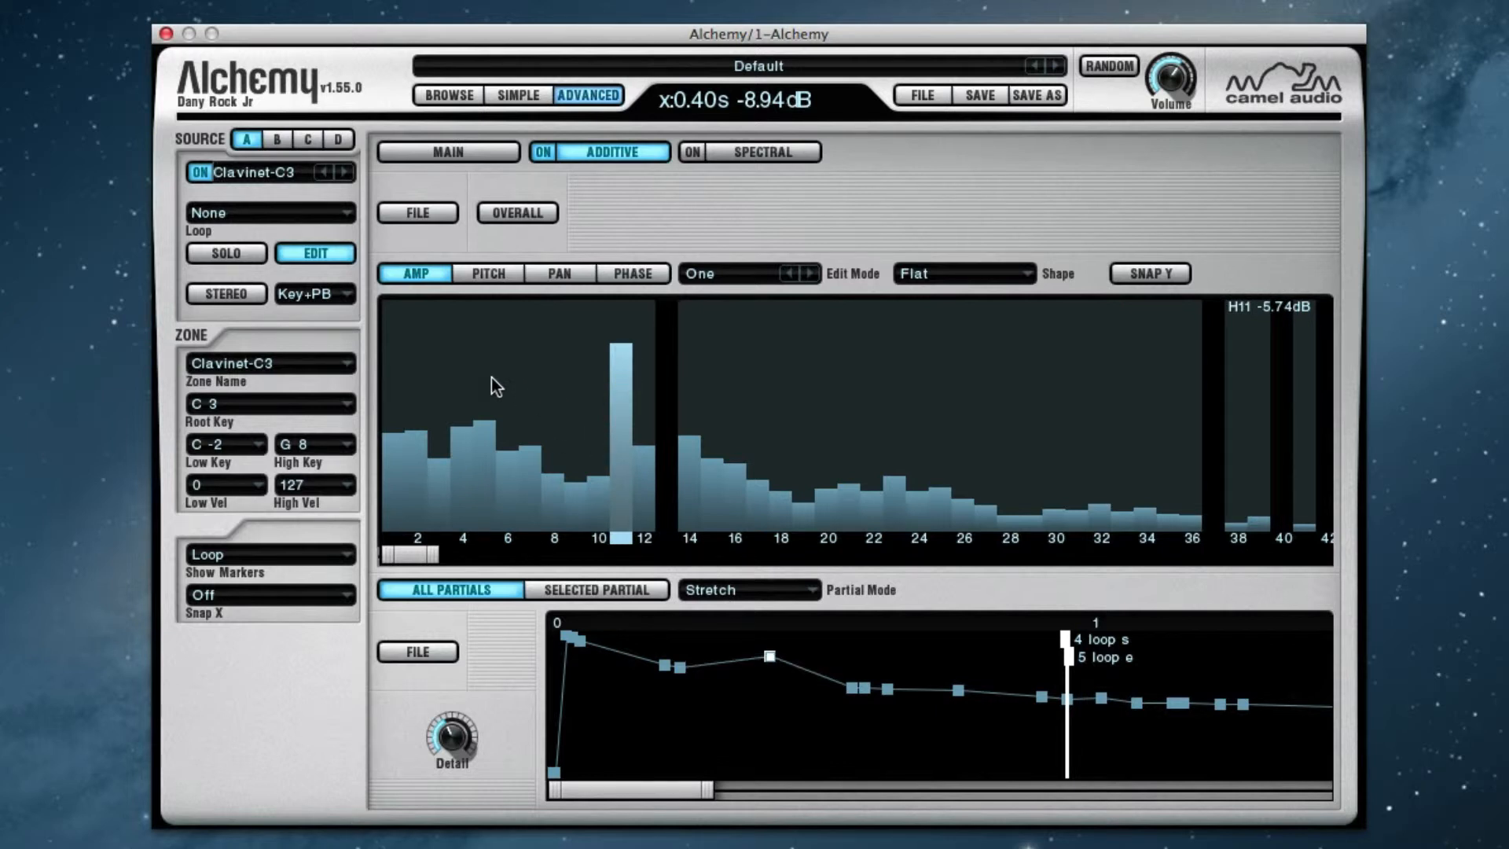
mouse_move(492, 379)
left_mouse_down()
mouse_move(640, 396)
mouse_move(751, 446)
mouse_move(864, 415)
mouse_move(1053, 469)
left_mouse_up()
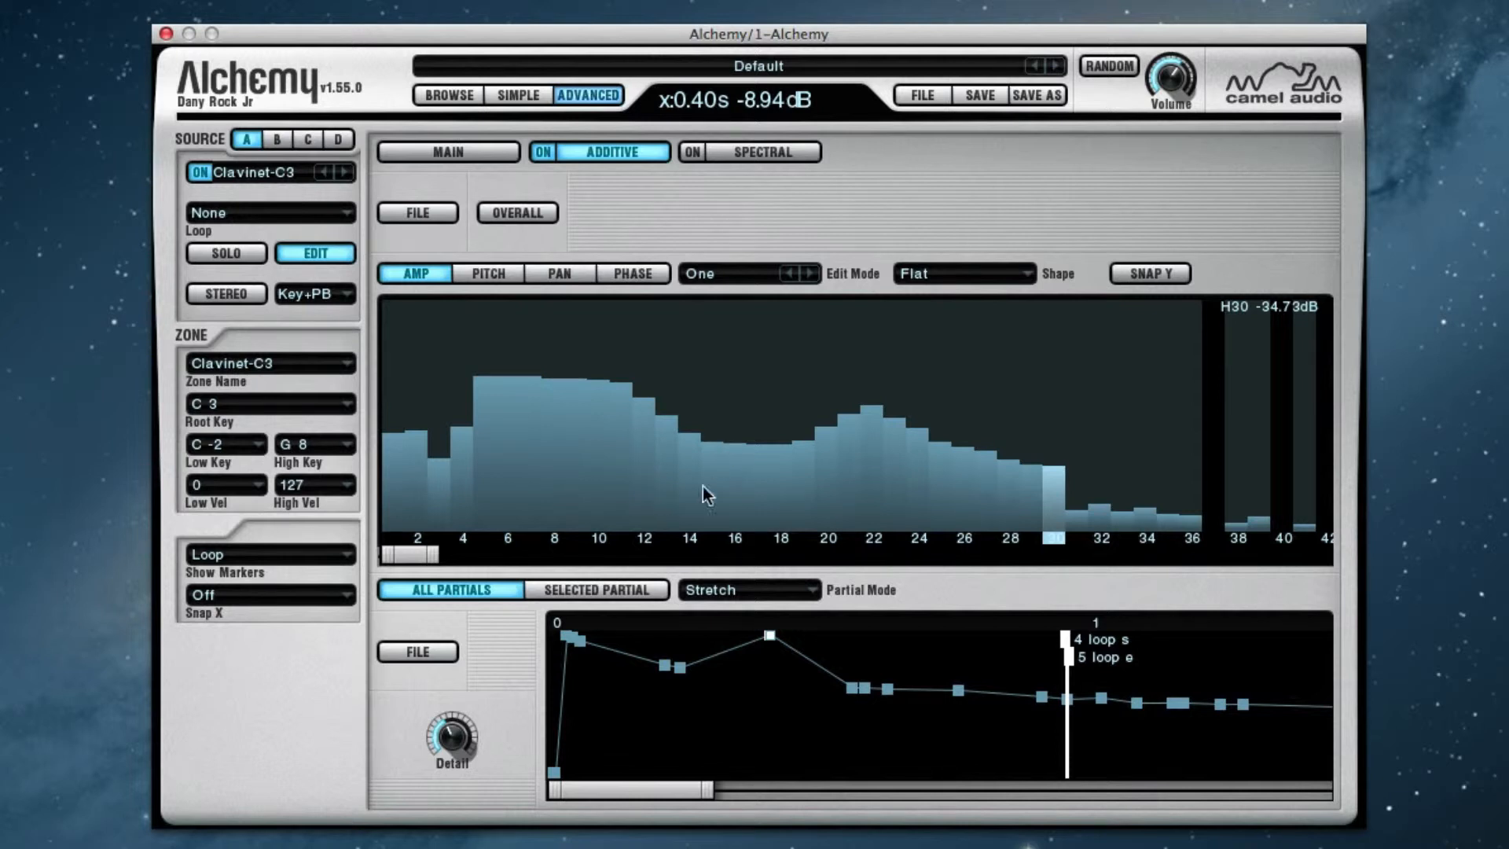
Lower partial 10 to about -29.54 dB and partial 11 to about -19.19 dB at the 0.40 s breakpoint
left_click(597, 454)
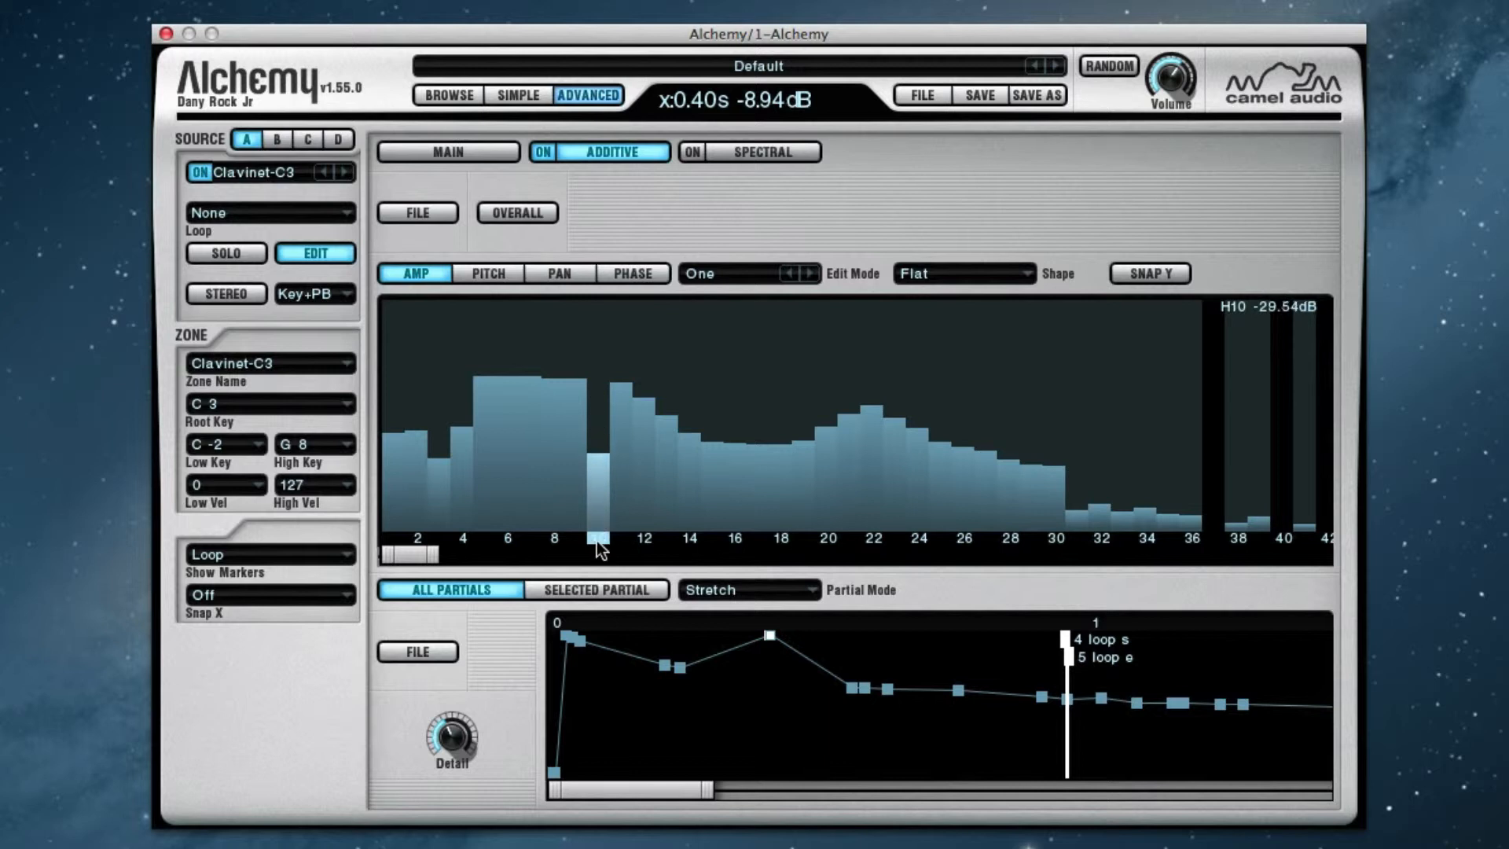
left_click(621, 444)
left_click_drag(625, 324, 622, 422)
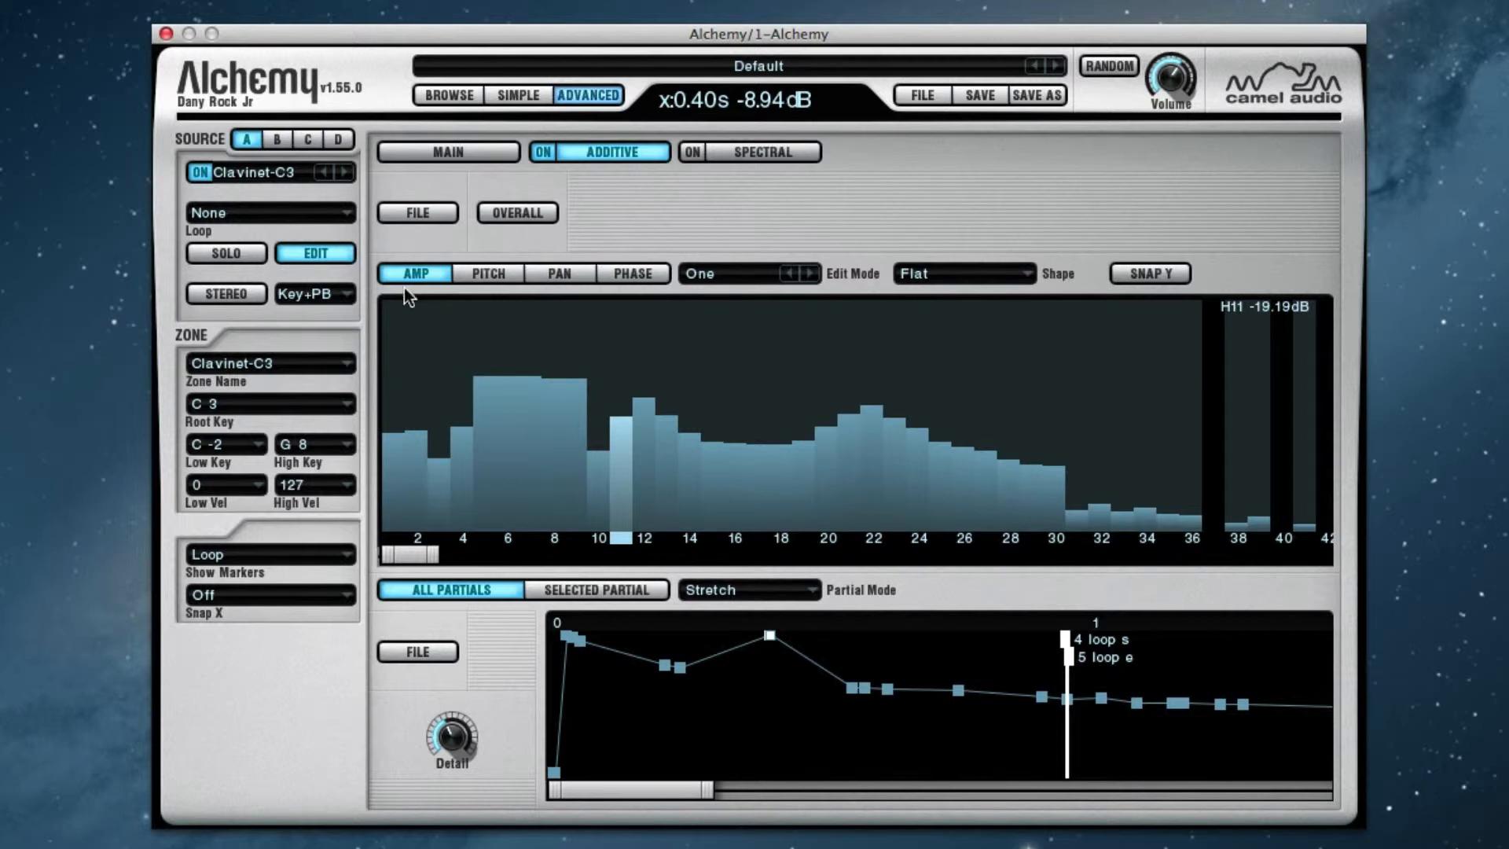
Draw pan offsets for the partials around partial 11 at the 0.40 s breakpoint, and display the phase bars
left_click(483, 277)
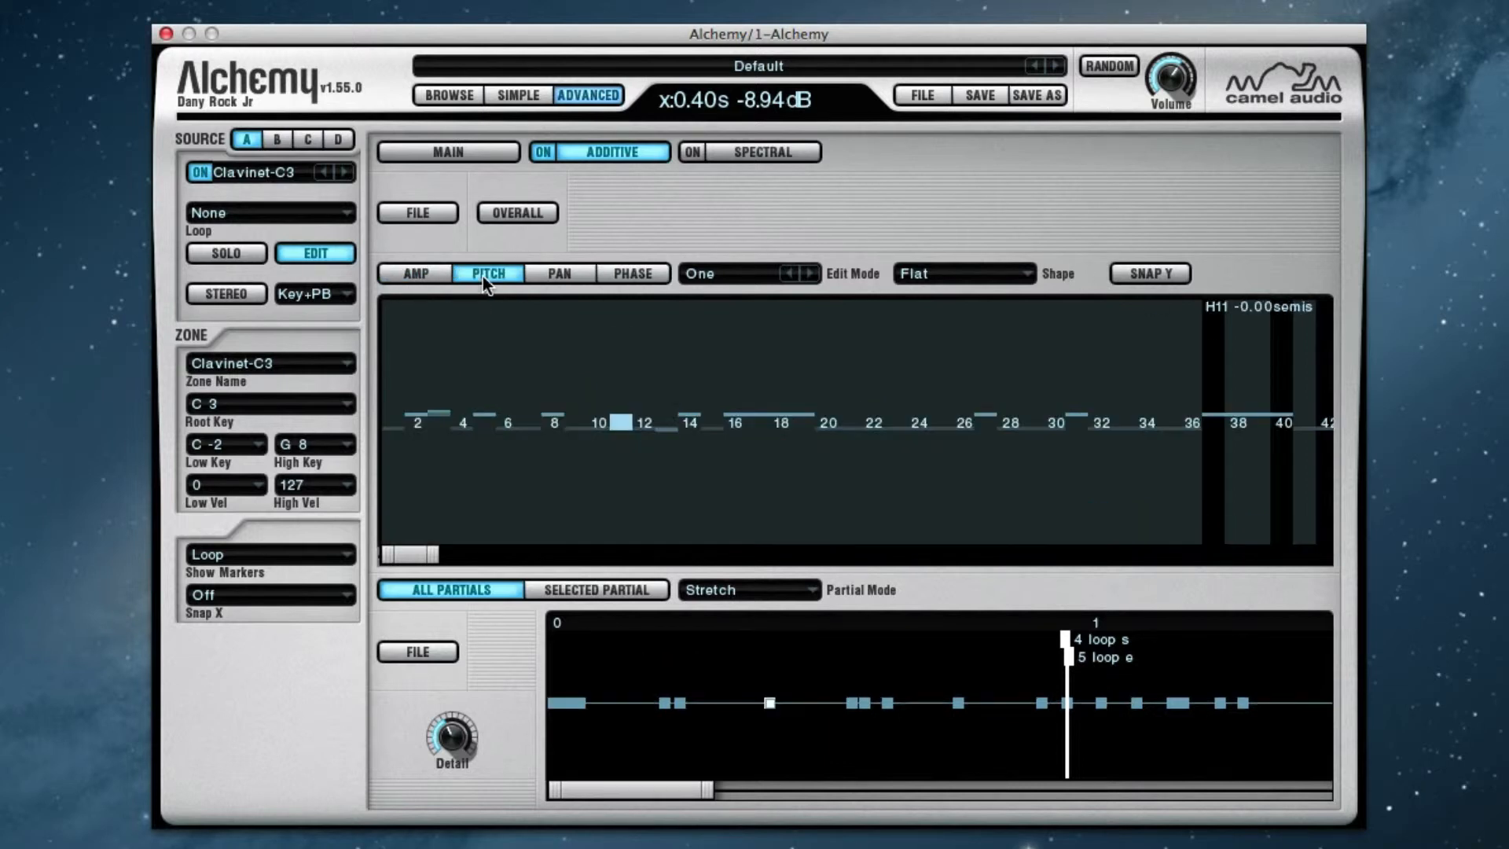
left_click(569, 280)
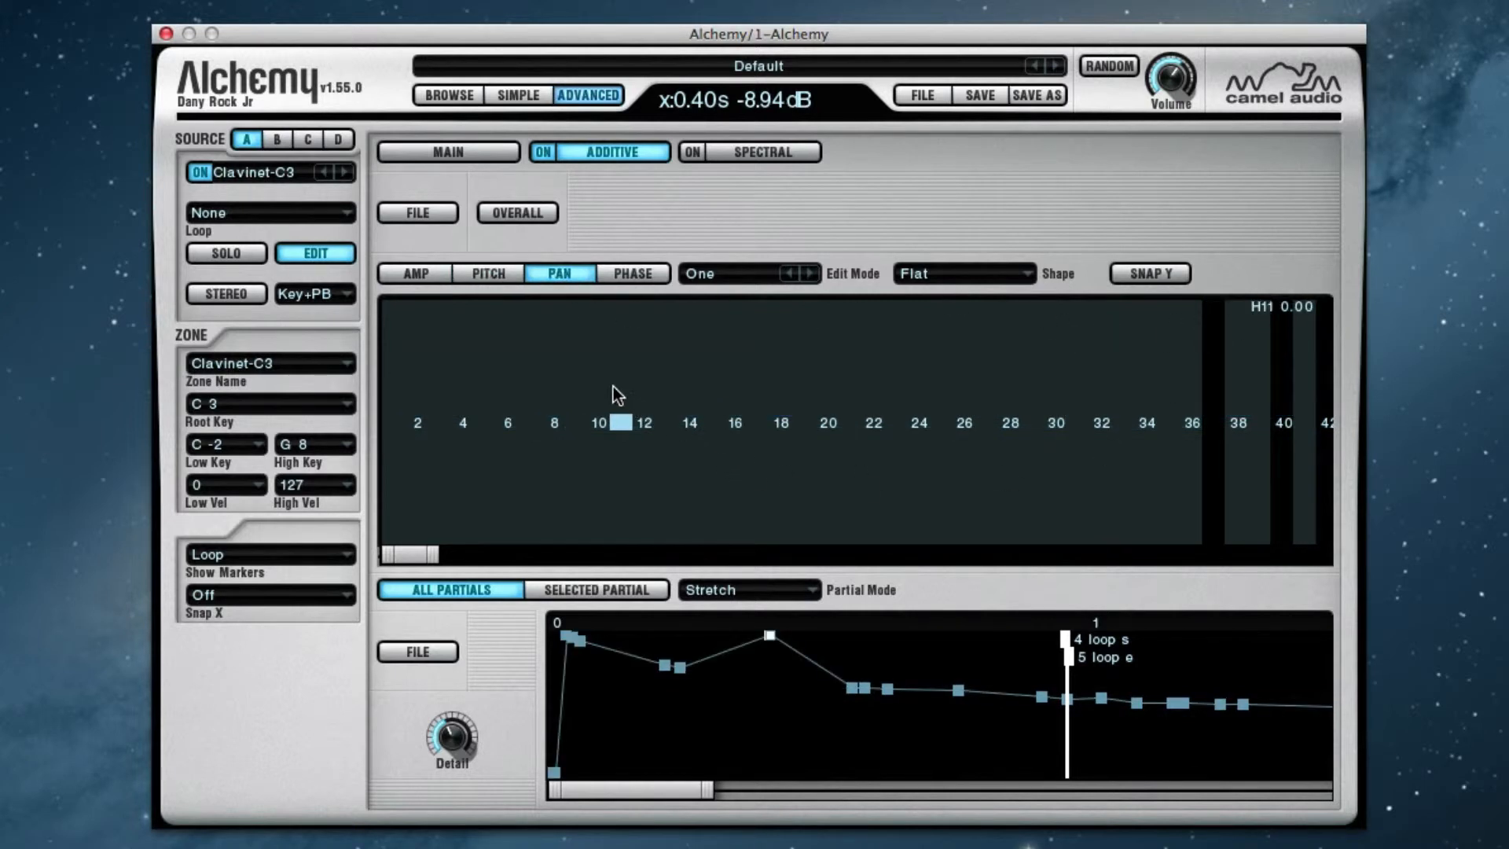
mouse_move(613, 386)
left_mouse_down()
mouse_move(625, 242)
mouse_move(621, 550)
mouse_move(635, 346)
left_mouse_up()
left_click(633, 273)
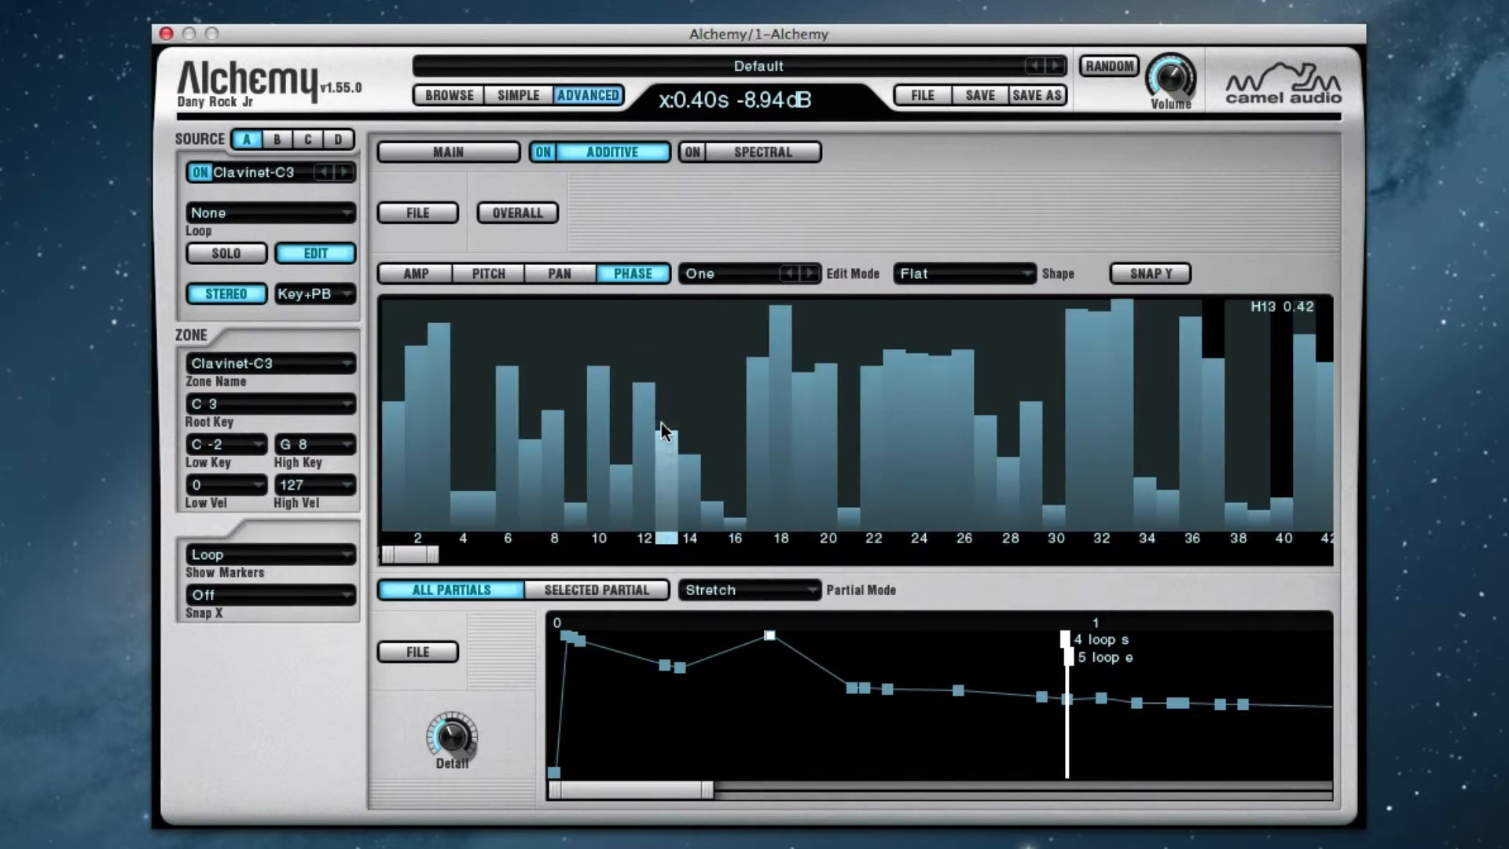
Raise the phase of partial 13 at the 0.40 s breakpoint, and silence the amplitudes of all its partials
left_click_drag(663, 431, 647, 316)
left_click(431, 277)
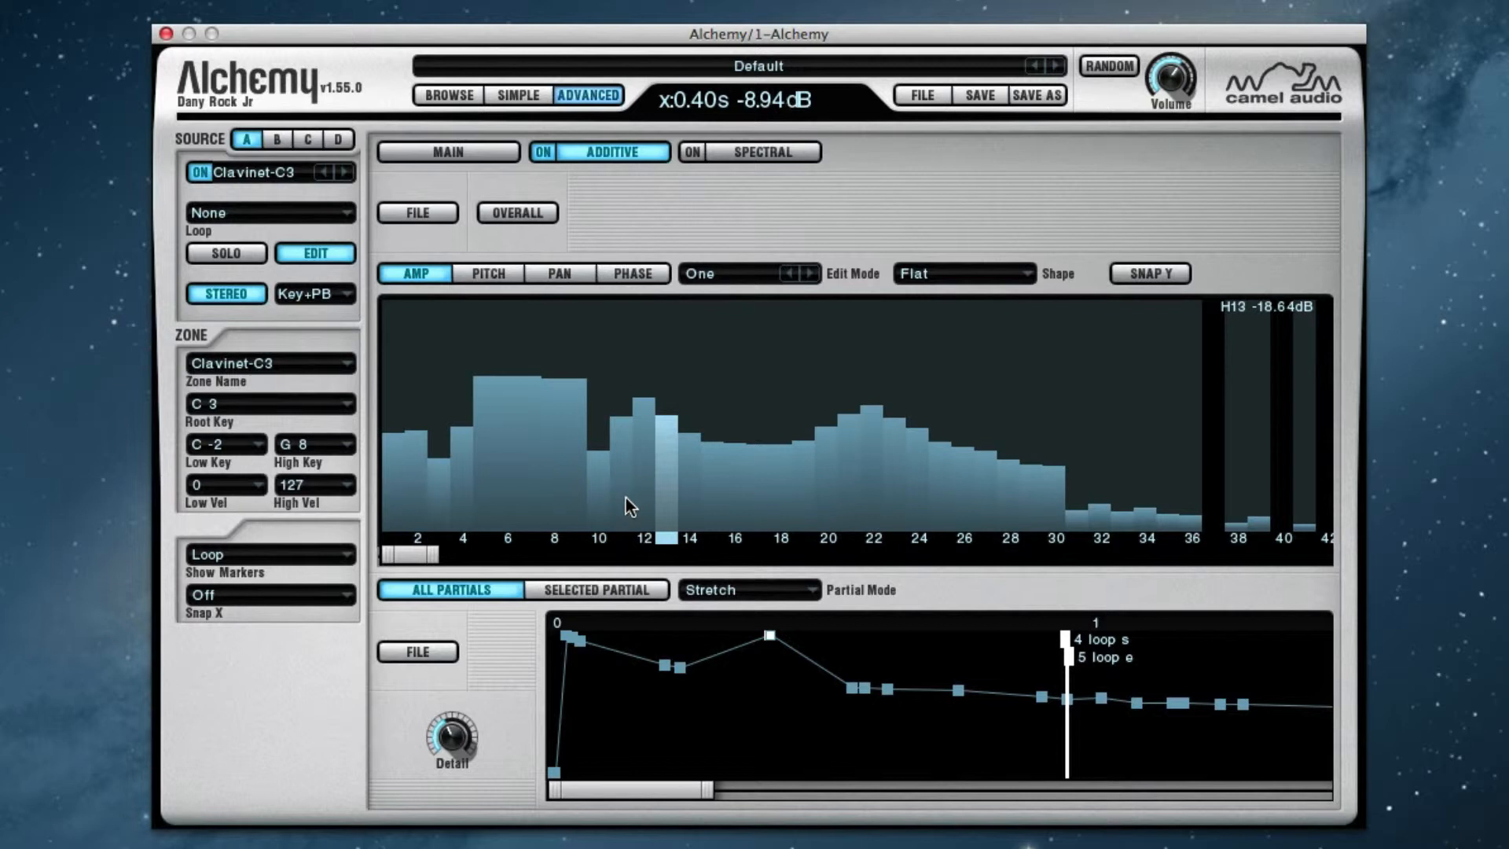
mouse_move(539, 488)
left_mouse_down()
mouse_move(526, 549)
mouse_move(389, 546)
mouse_move(1342, 540)
mouse_move(617, 541)
left_mouse_up()
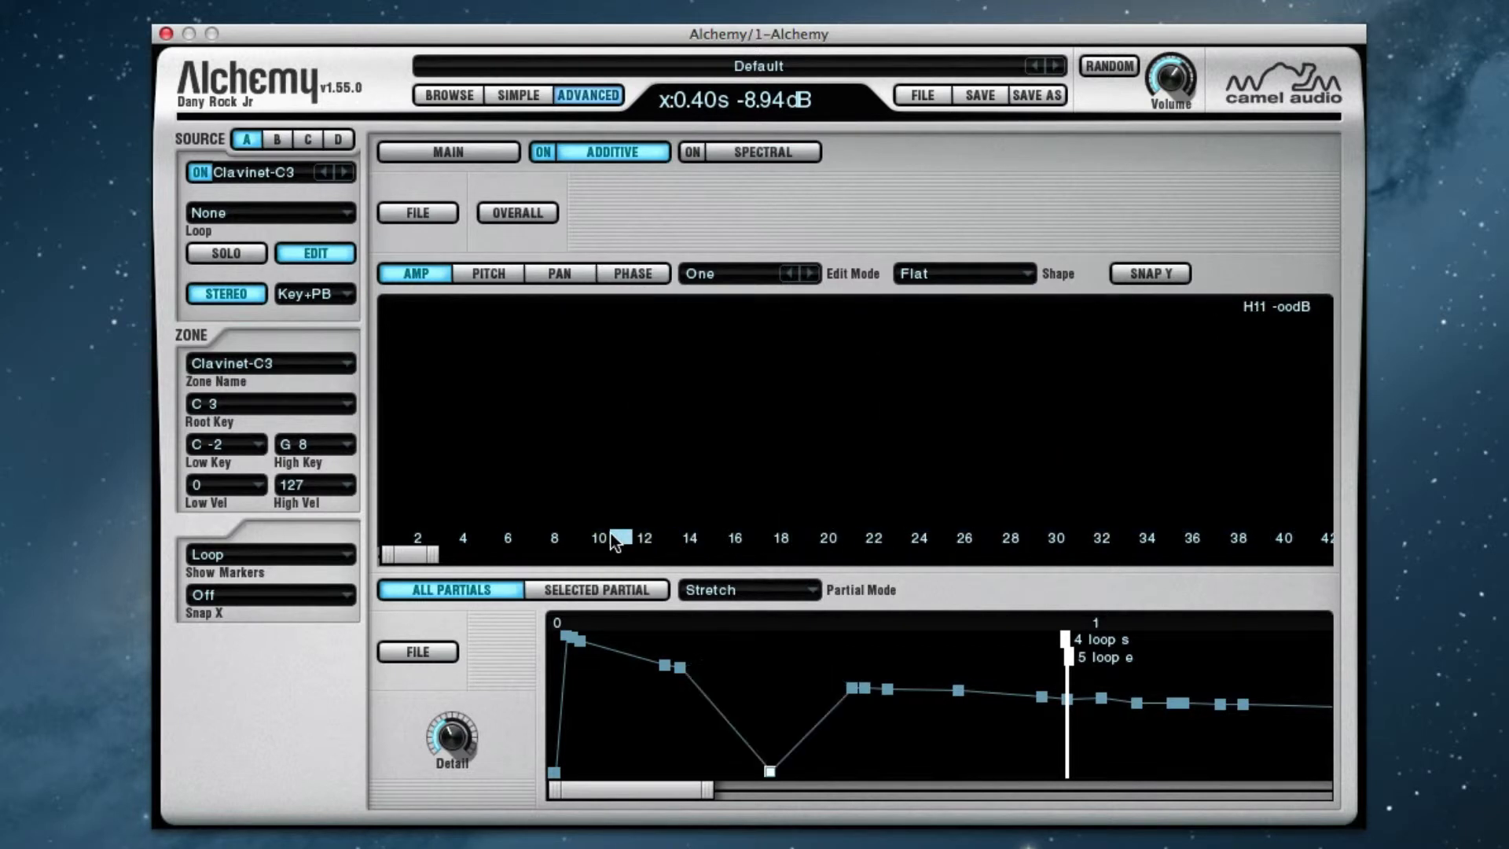
Try freehand amplitude curves at the 0.40 s breakpoint, including one across partials 11 to 22, and silence all partials
mouse_move(625, 416)
left_mouse_down()
mouse_move(695, 348)
mouse_move(869, 456)
left_mouse_up()
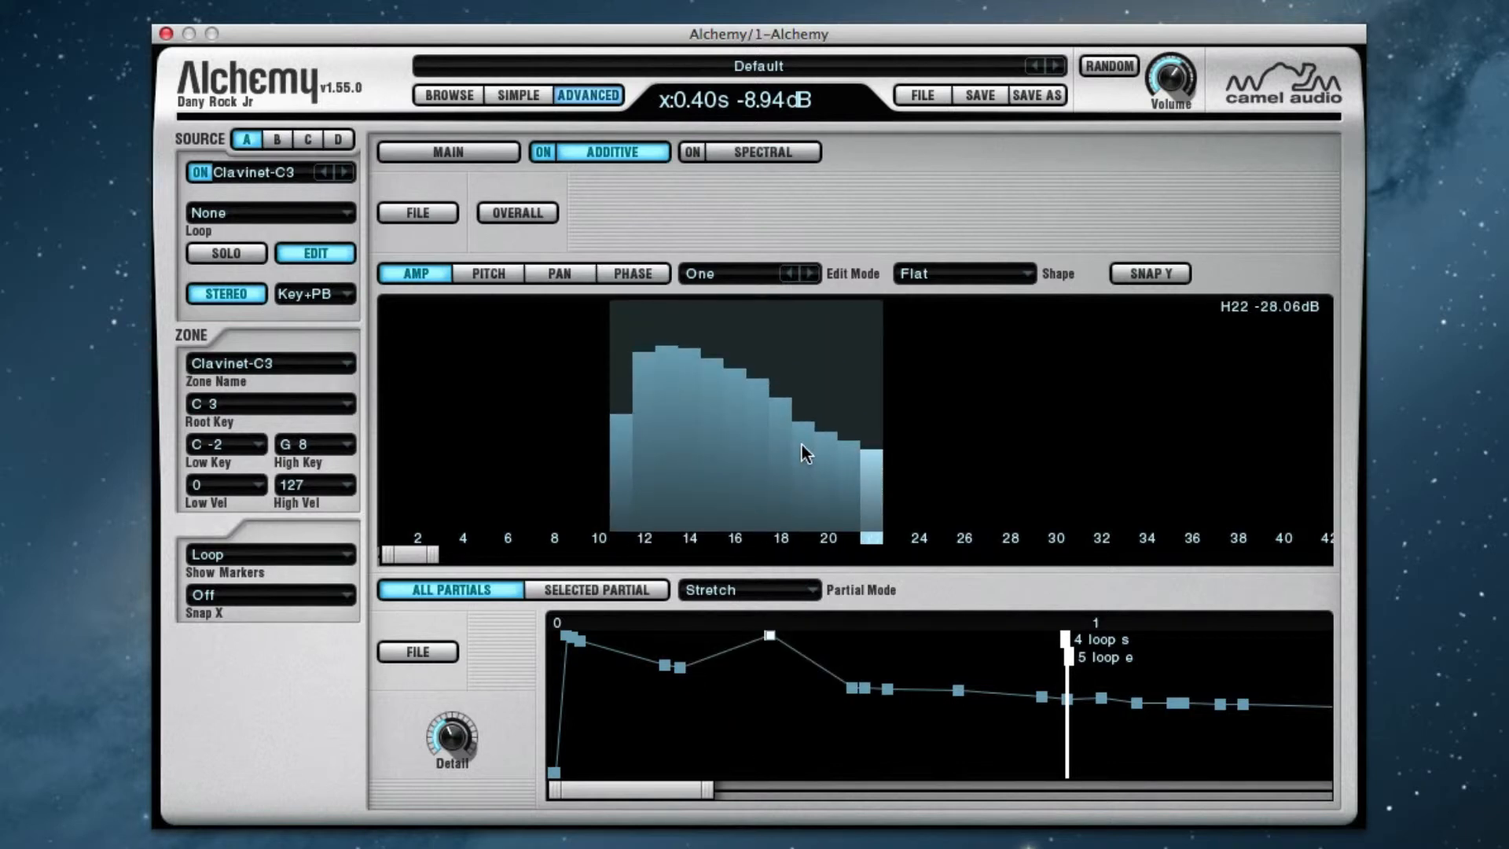
double_click(731, 399)
left_click_drag(756, 445, 946, 456)
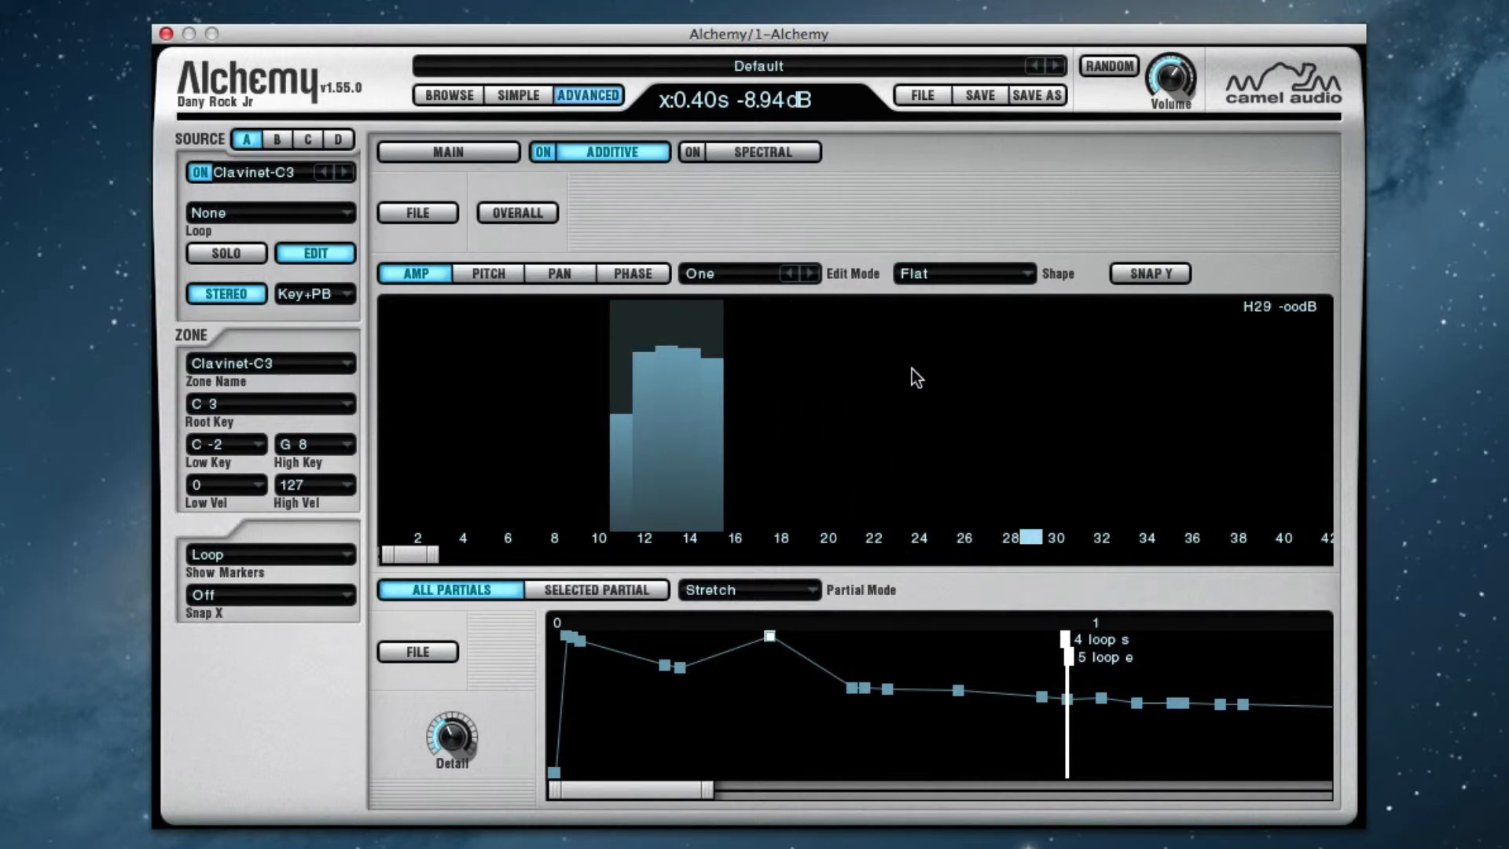
left_click_drag(747, 409, 389, 416)
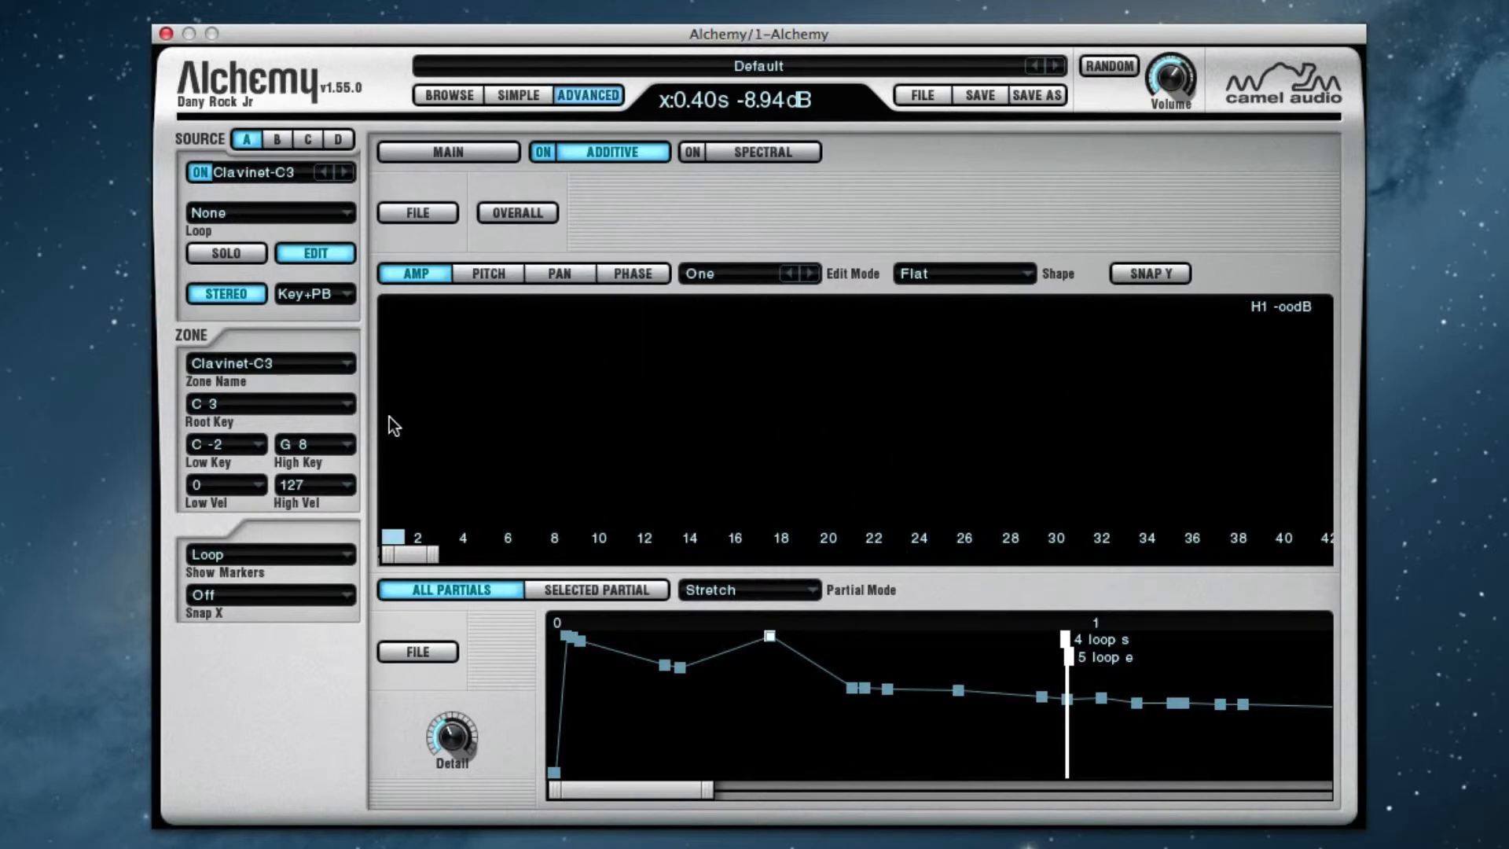
mouse_move(425, 363)
left_mouse_down()
mouse_move(602, 444)
mouse_move(875, 370)
mouse_move(1143, 445)
mouse_move(1199, 440)
left_mouse_up()
left_click_drag(1248, 390, 357, 426)
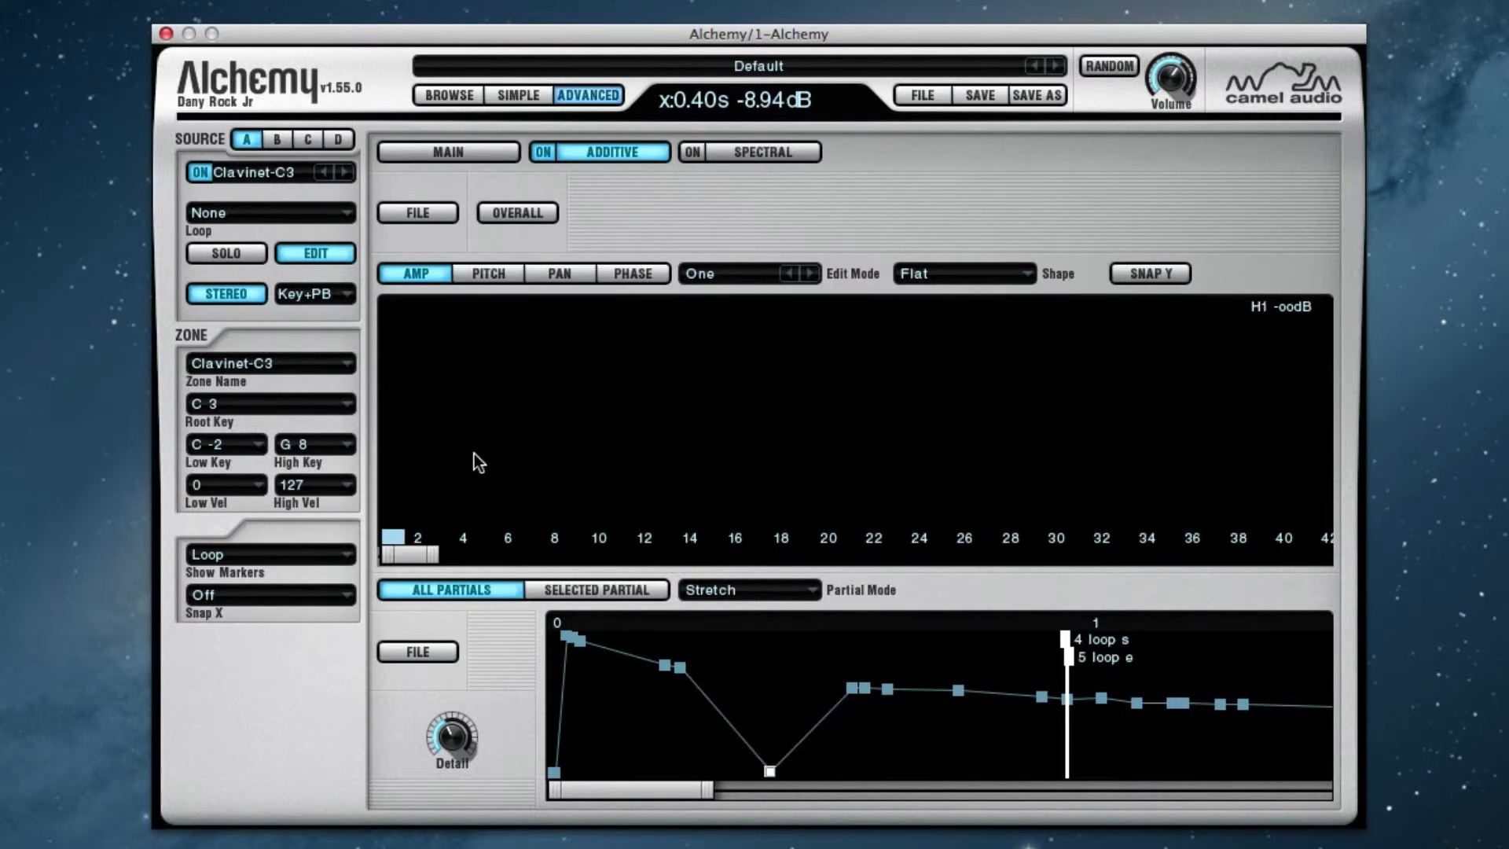
Draw an amplitude curve across partials 4 to 28 at the 0.40 s breakpoint, and silence partials 12 and 21
mouse_move(460, 440)
left_mouse_down()
mouse_move(690, 341)
mouse_move(1011, 451)
left_mouse_up()
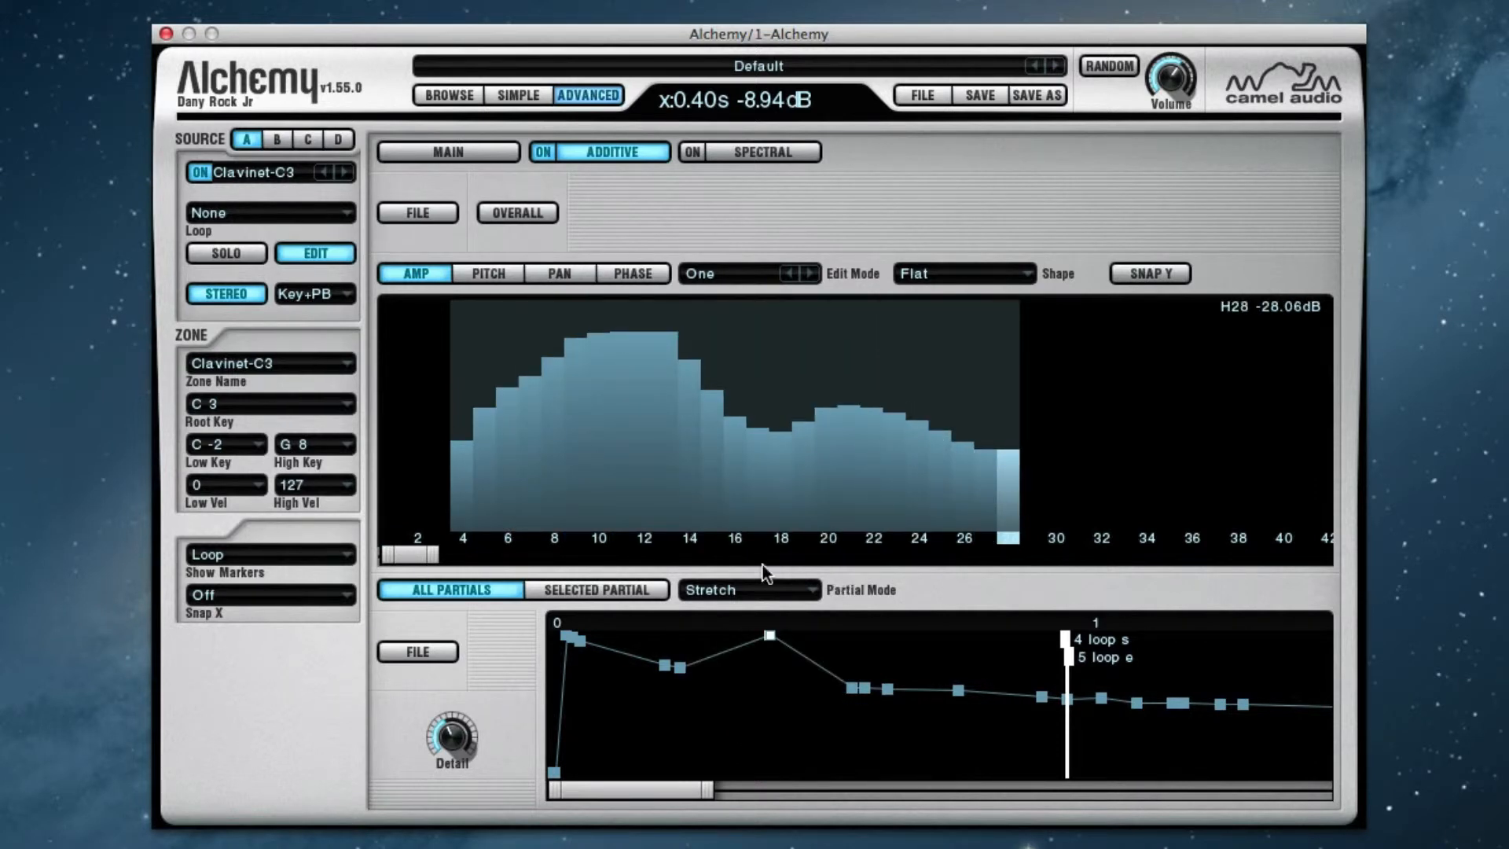
left_click_drag(838, 499, 846, 549)
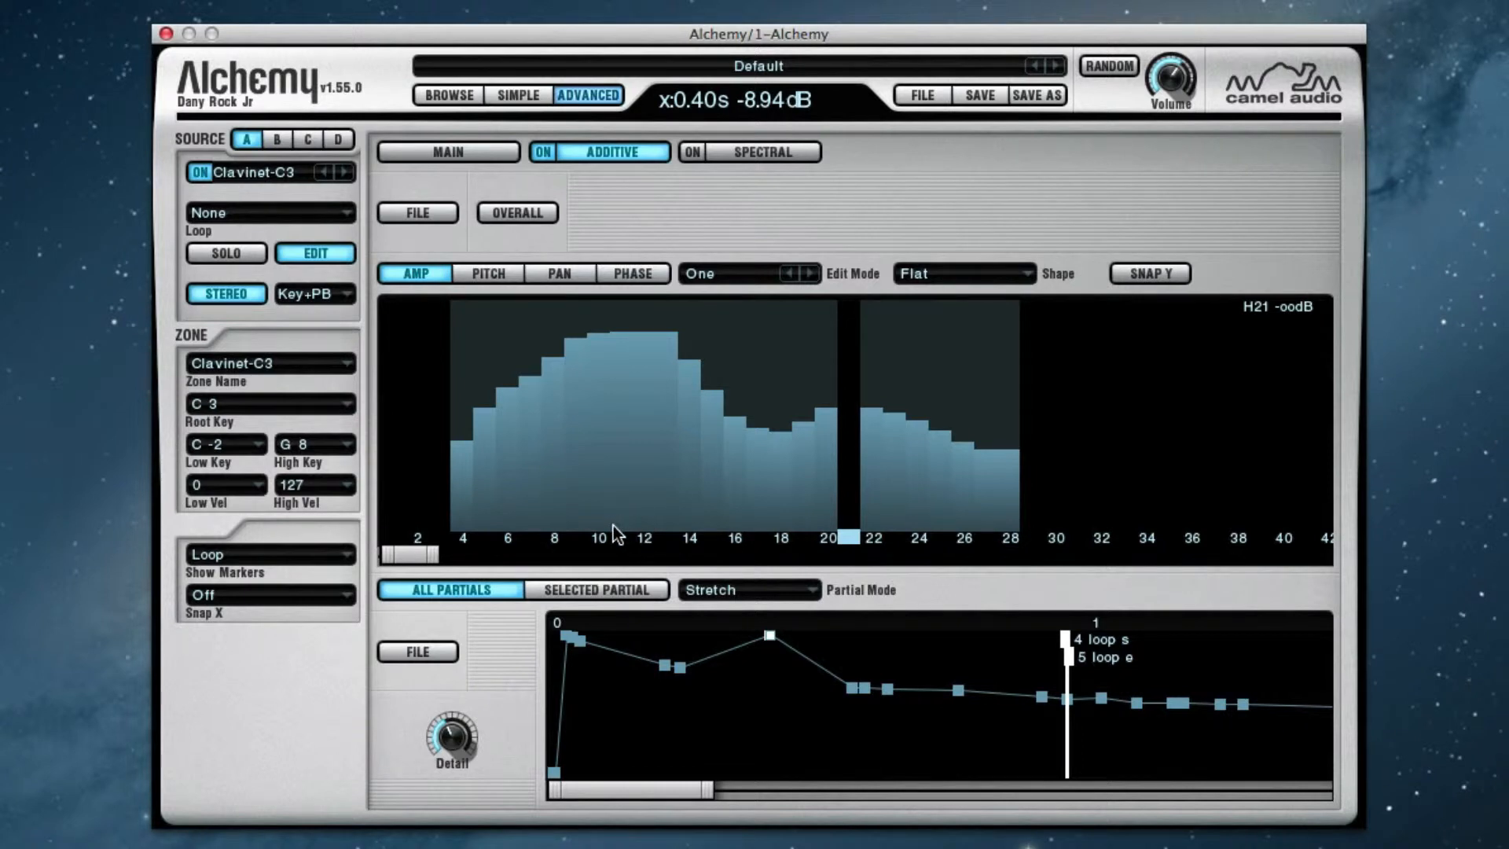
left_click(644, 541)
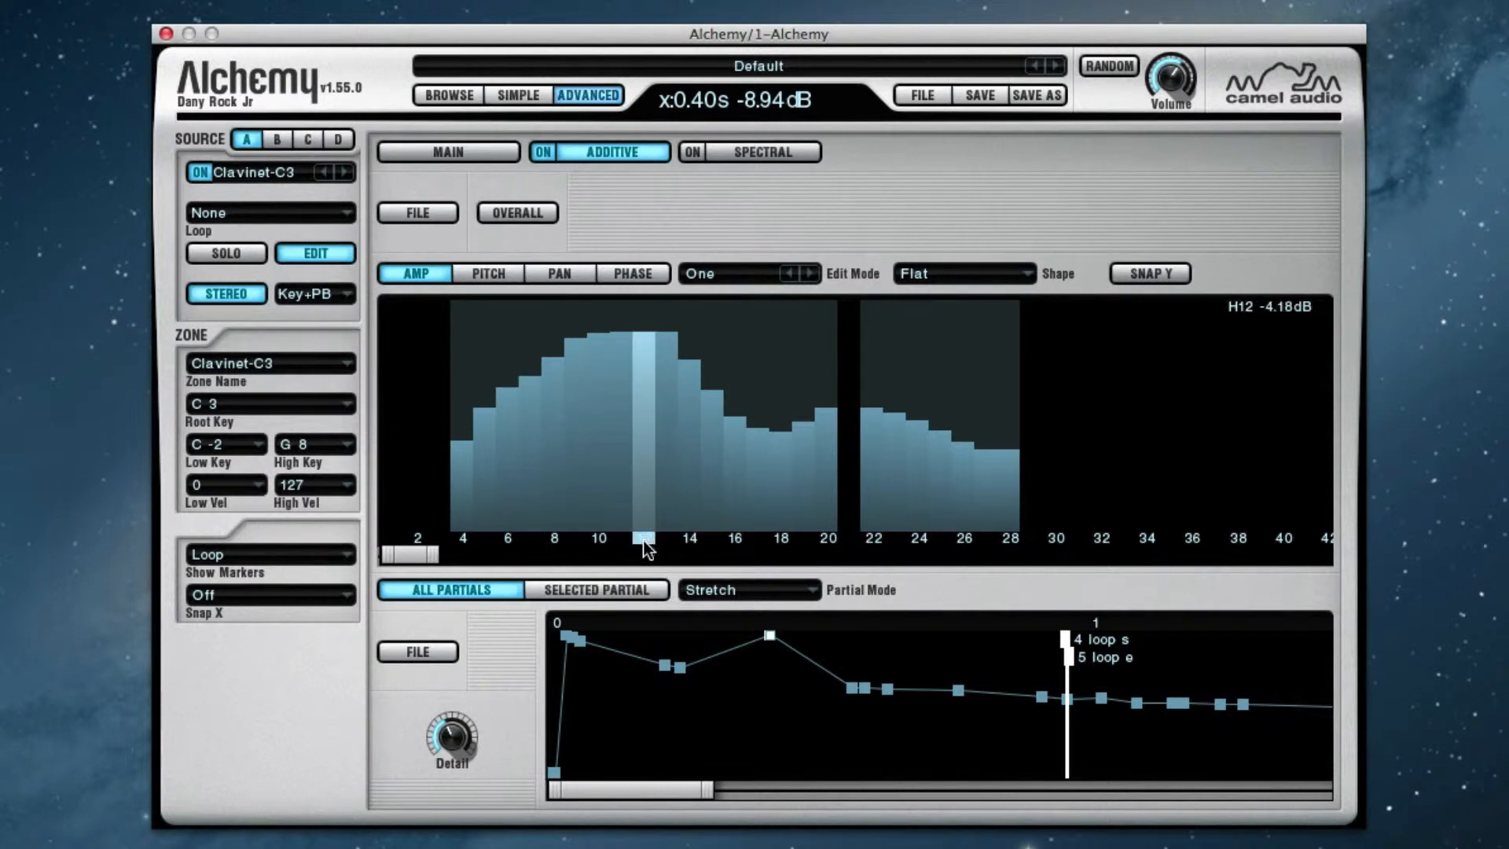
left_click_drag(645, 508, 646, 561)
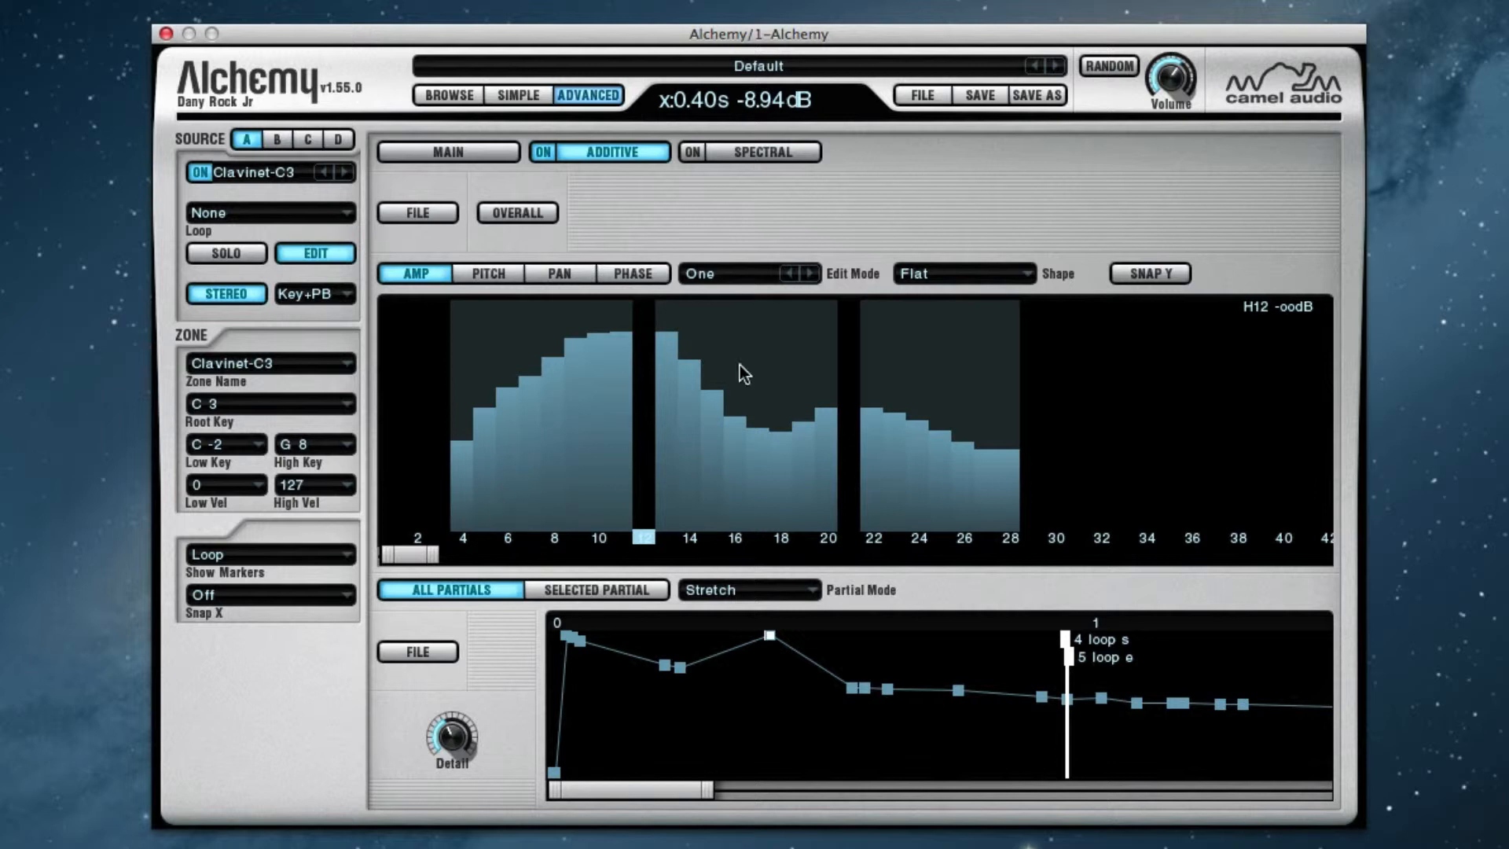
Move the 0.40 s breakpoint to 0.42 s and adjust its partial amplitudes together with the edit mode set to All
left_click(753, 274)
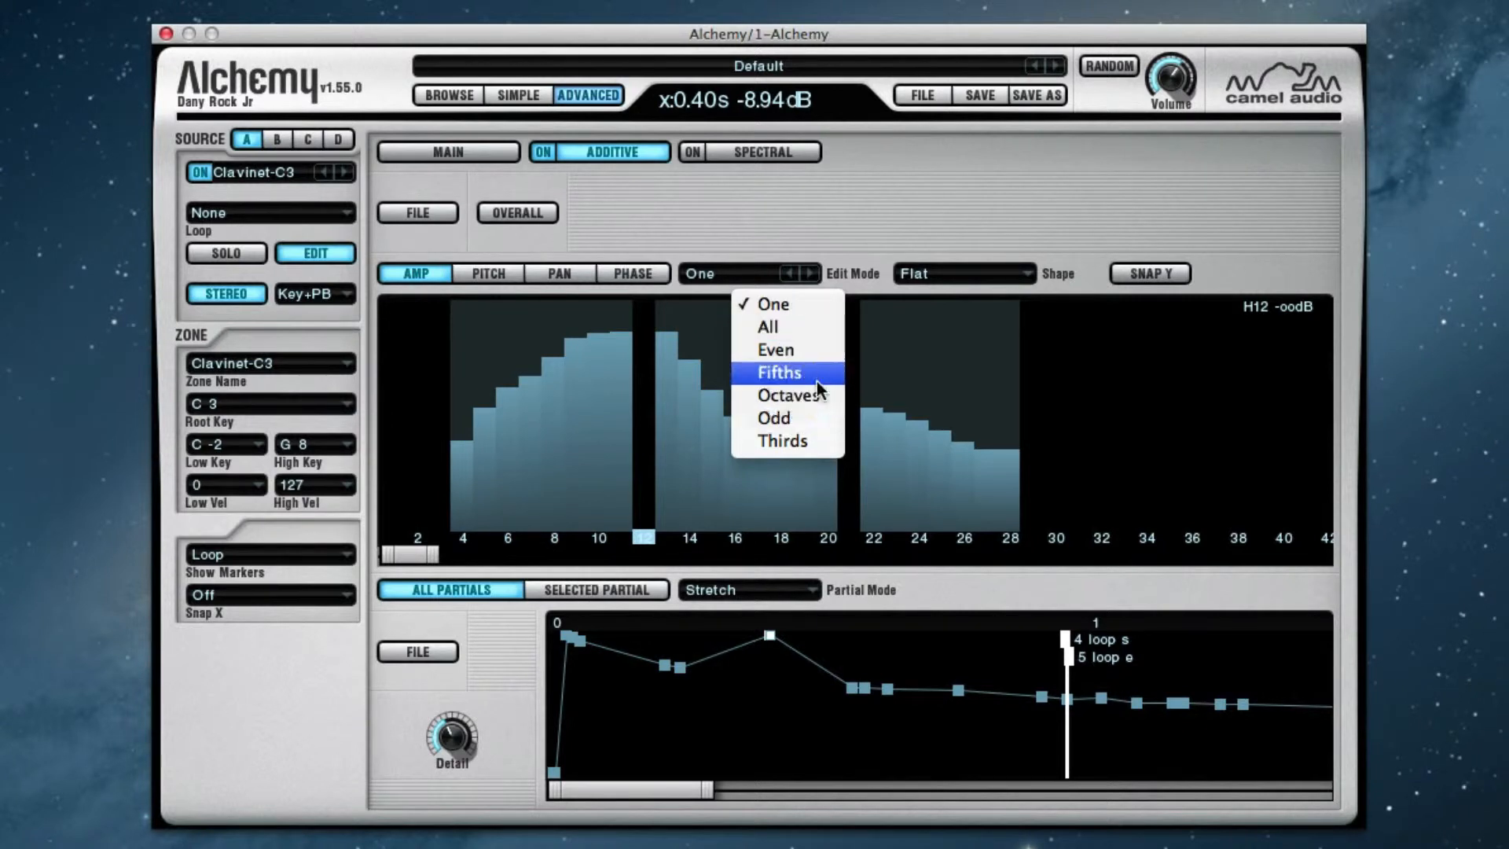
left_click(810, 327)
mouse_move(770, 638)
left_mouse_down()
mouse_move(768, 700)
mouse_move(778, 665)
left_mouse_up()
mouse_move(774, 456)
left_mouse_down()
mouse_move(739, 388)
mouse_move(739, 460)
mouse_move(737, 436)
left_mouse_up()
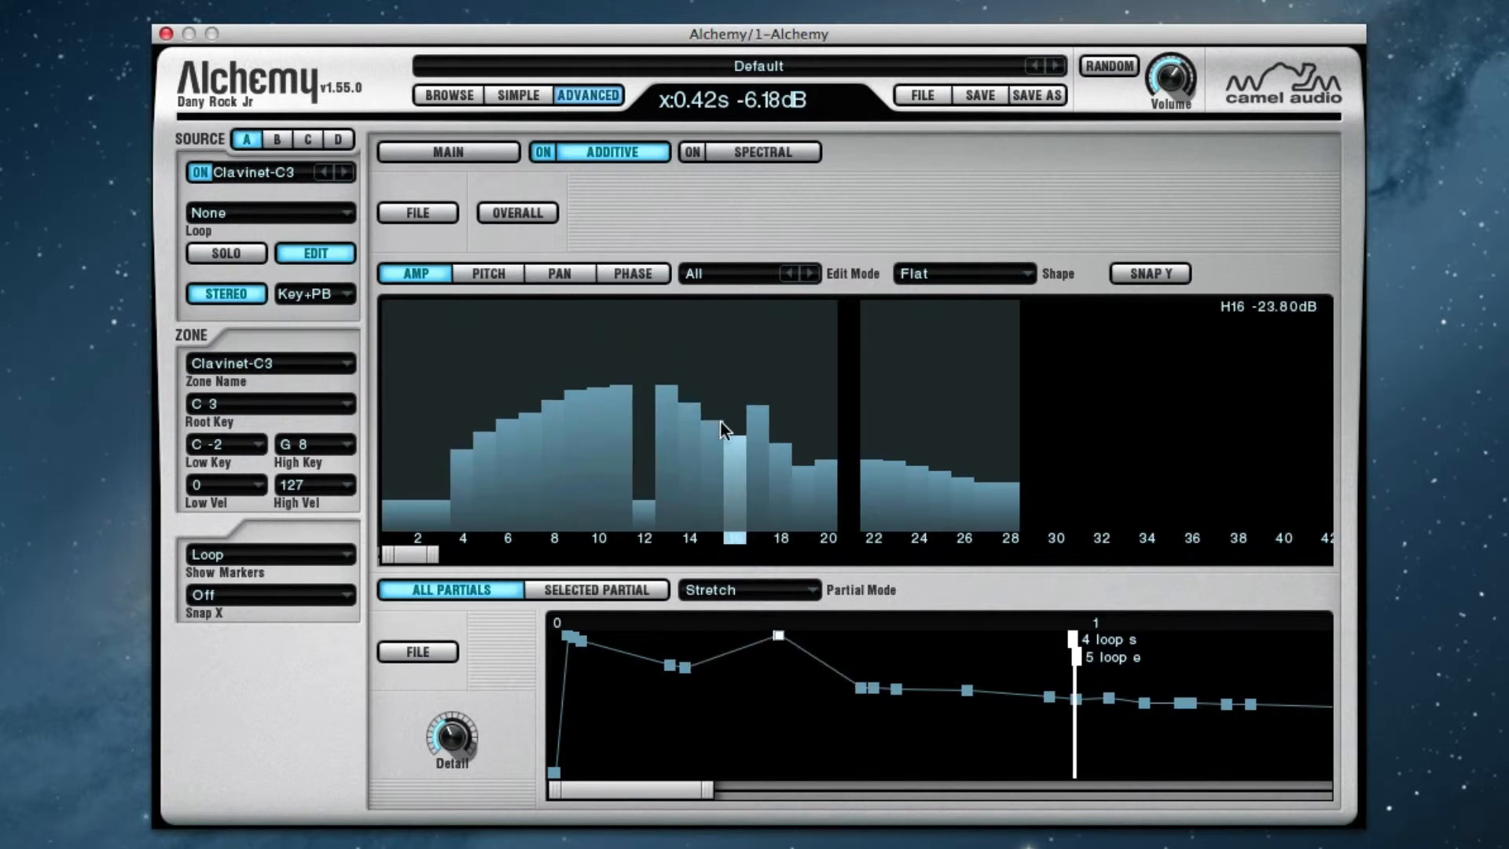
Examine the available edit modes and partial shapes without changing them, and deselect the 0.42 s breakpoint
left_click(729, 276)
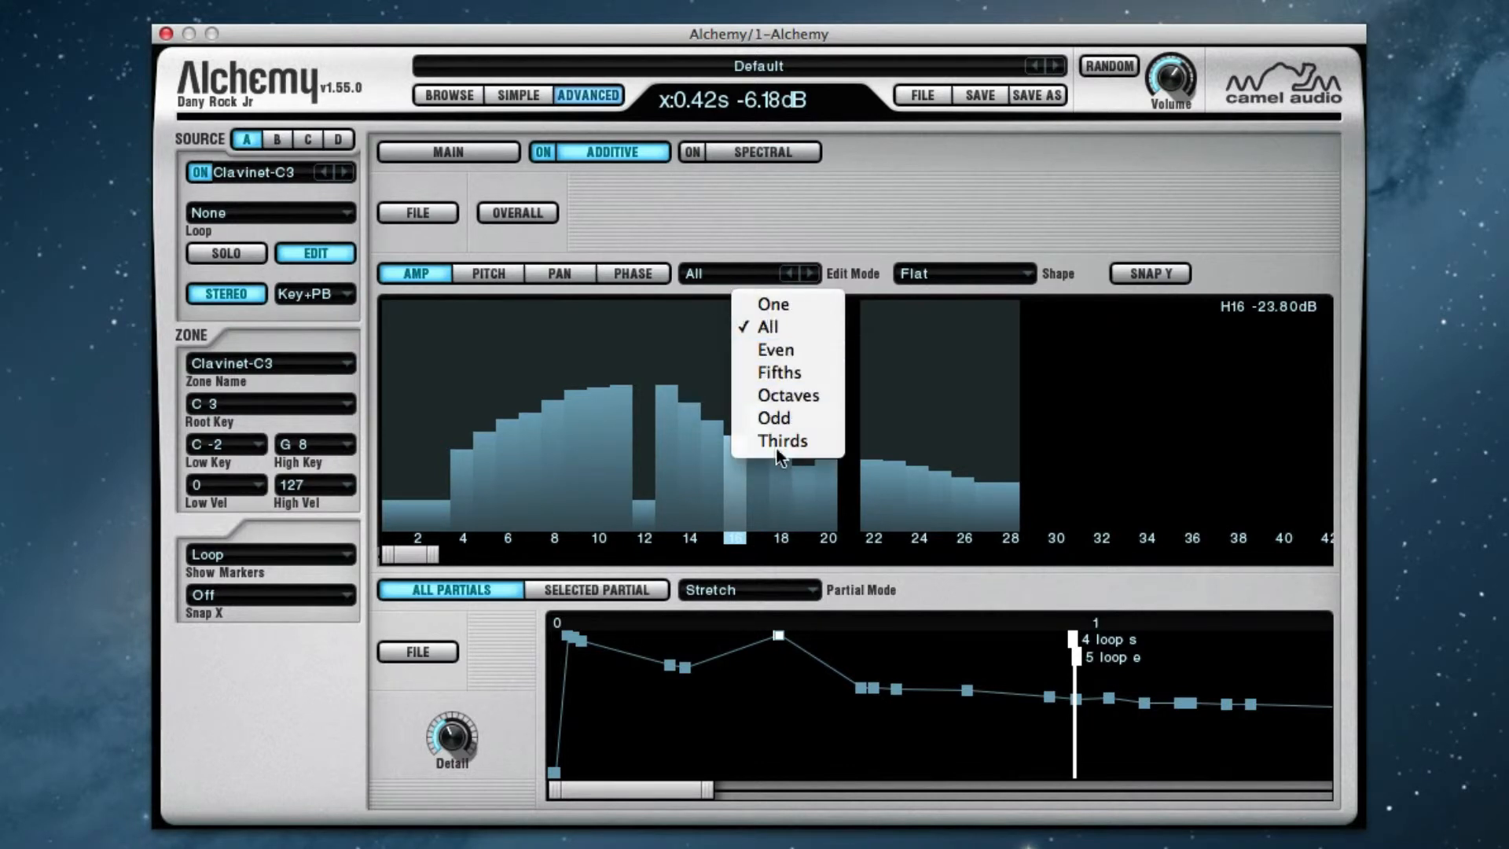
left_click(730, 244)
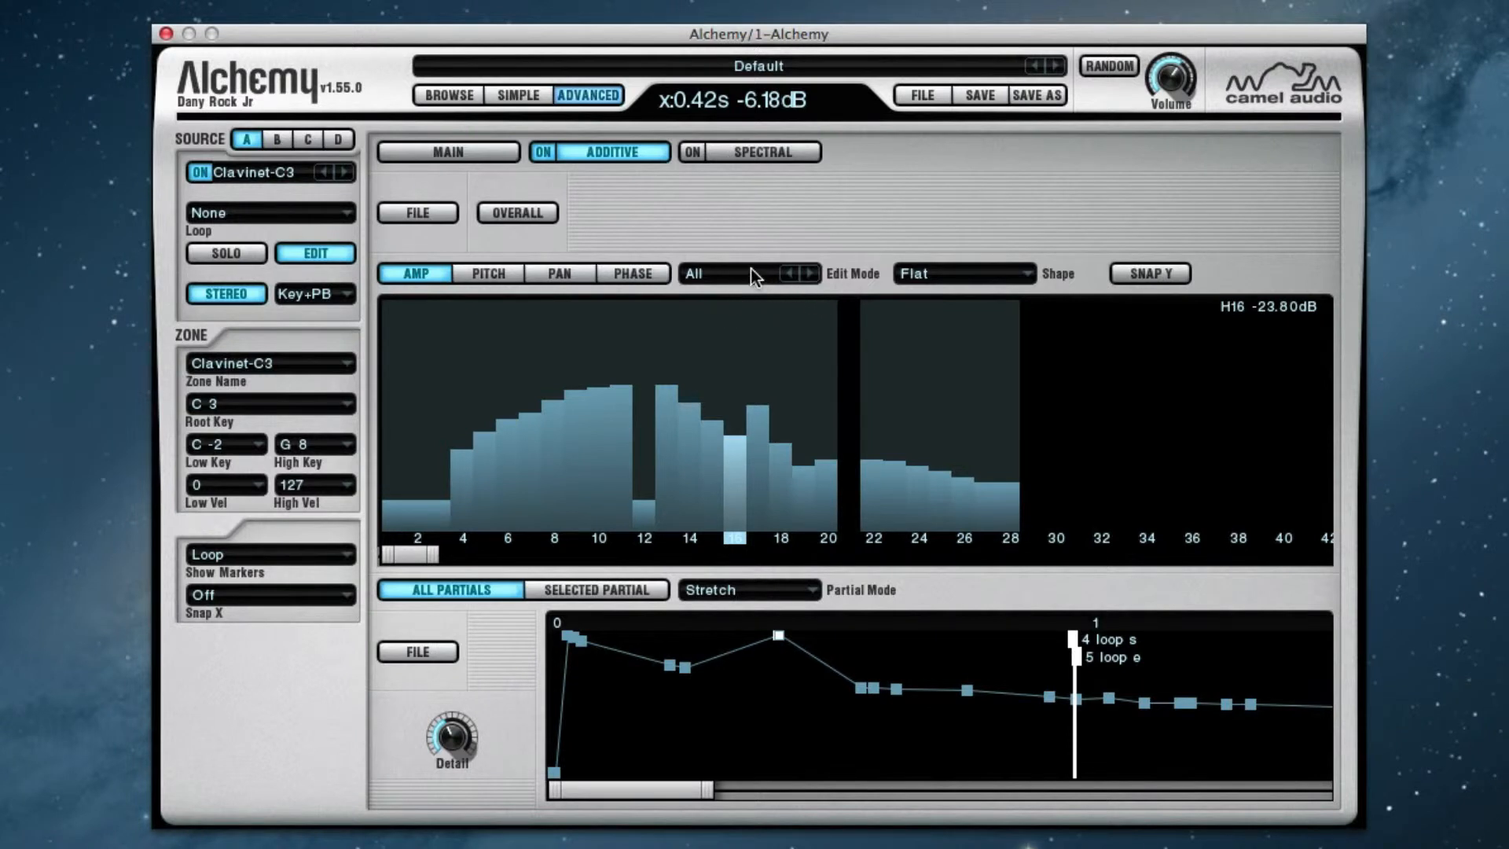
left_click(940, 275)
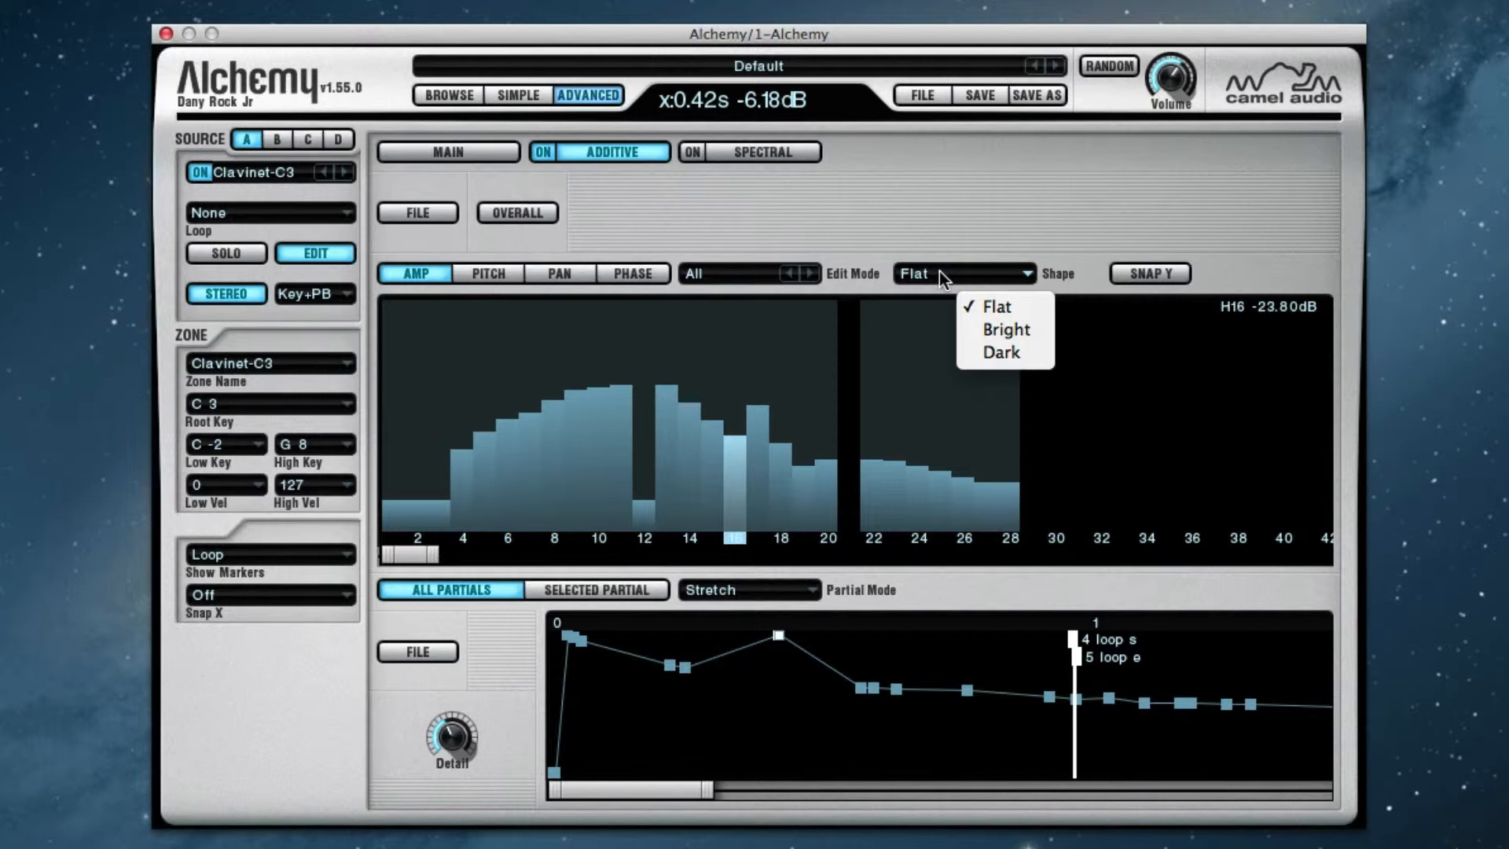
left_click(957, 218)
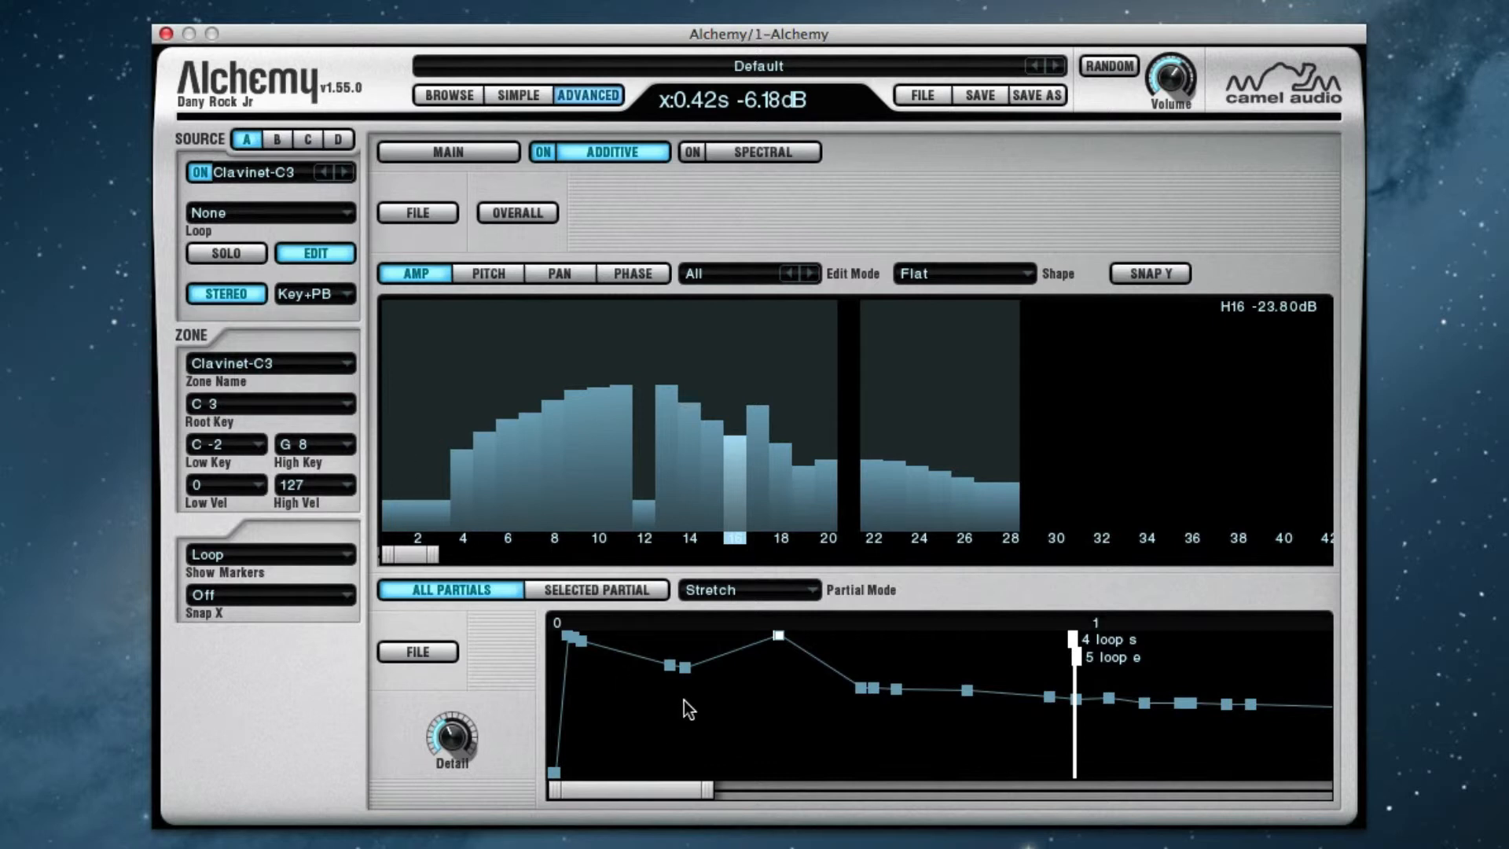
left_click(763, 697)
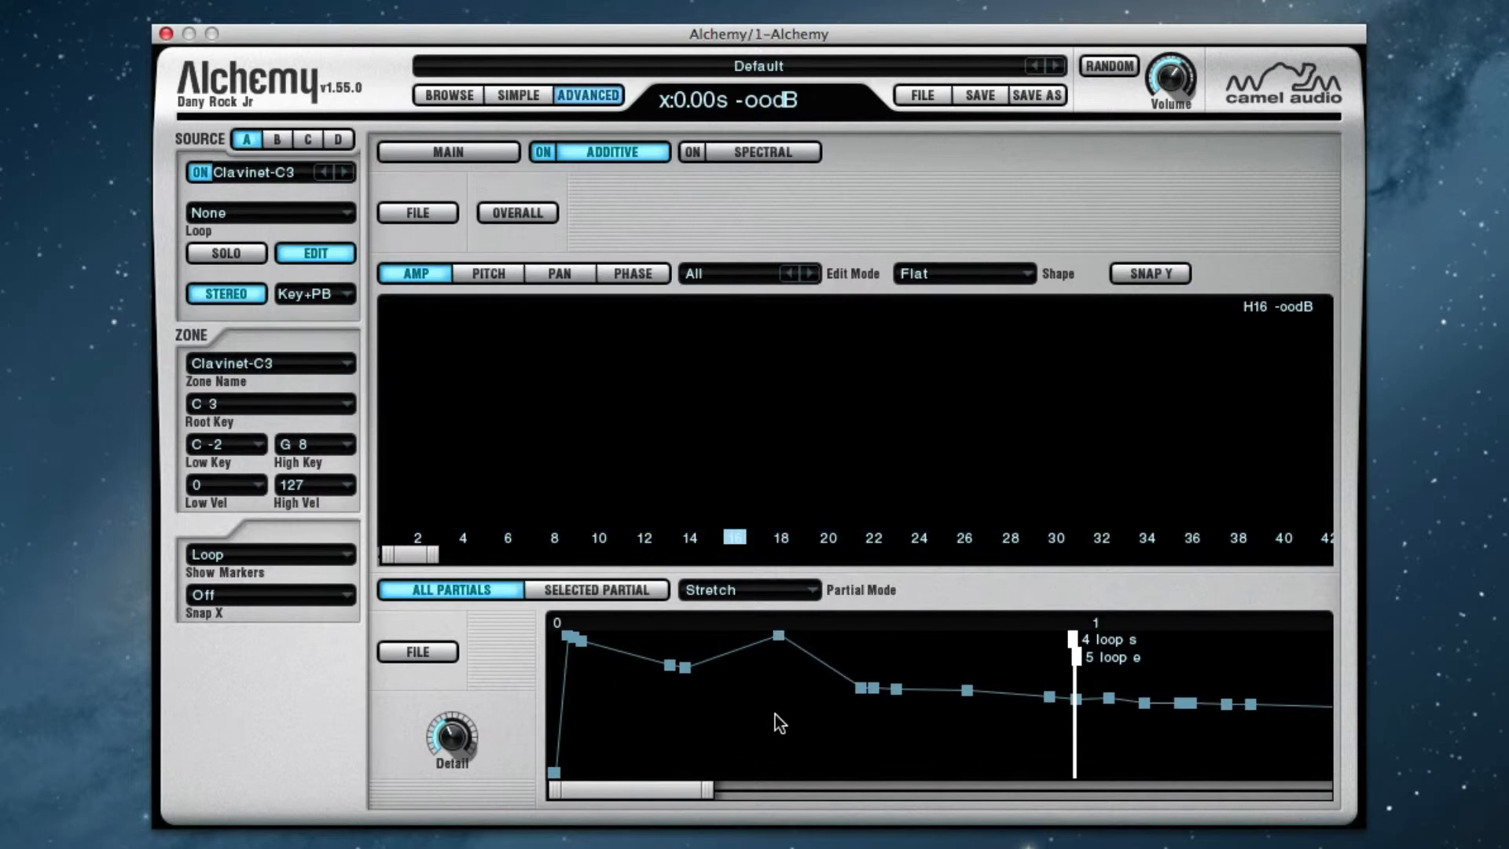
Look over the envelope's file options, and set the envelope Detail to 45%
left_click(412, 651)
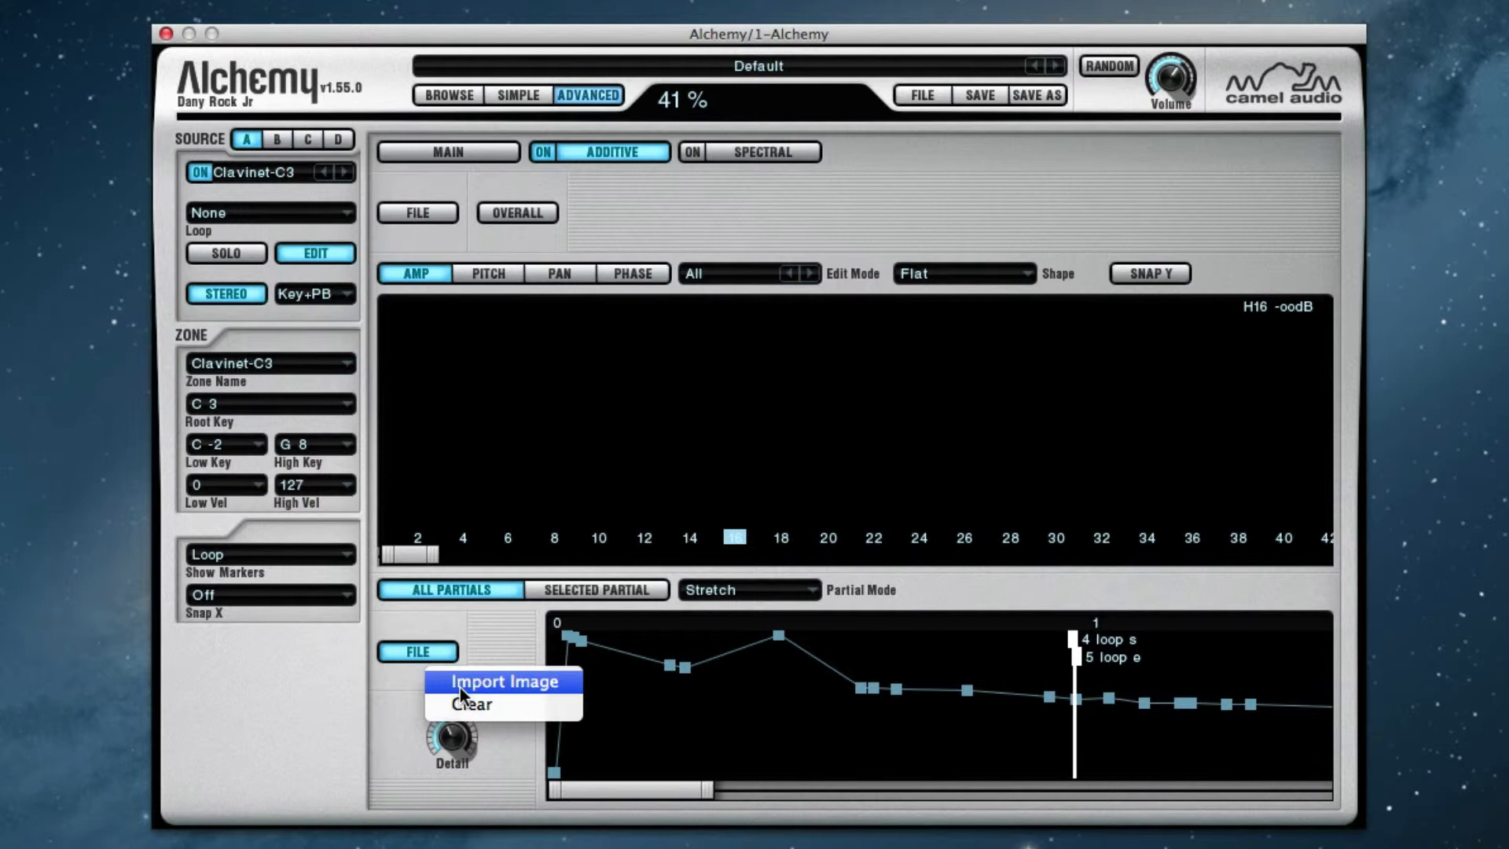
left_click(412, 734)
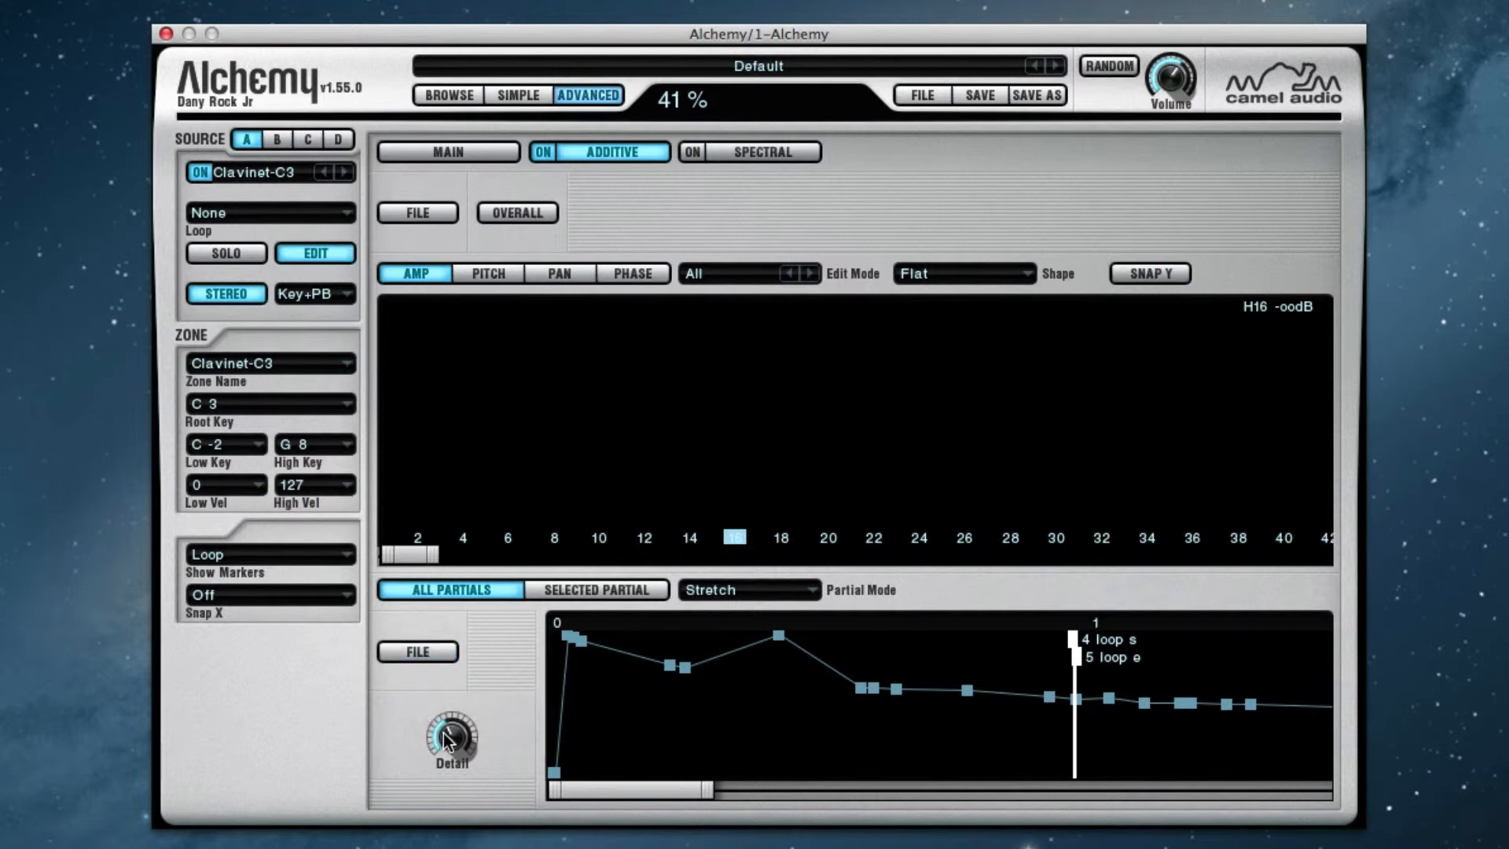
mouse_move(443, 733)
left_mouse_down()
mouse_move(459, 695)
mouse_move(471, 726)
left_mouse_up()
Try the loop start marker at about 0.7 s without snapping and at about 1.4 s with Snap X set to 4
left_click(230, 597)
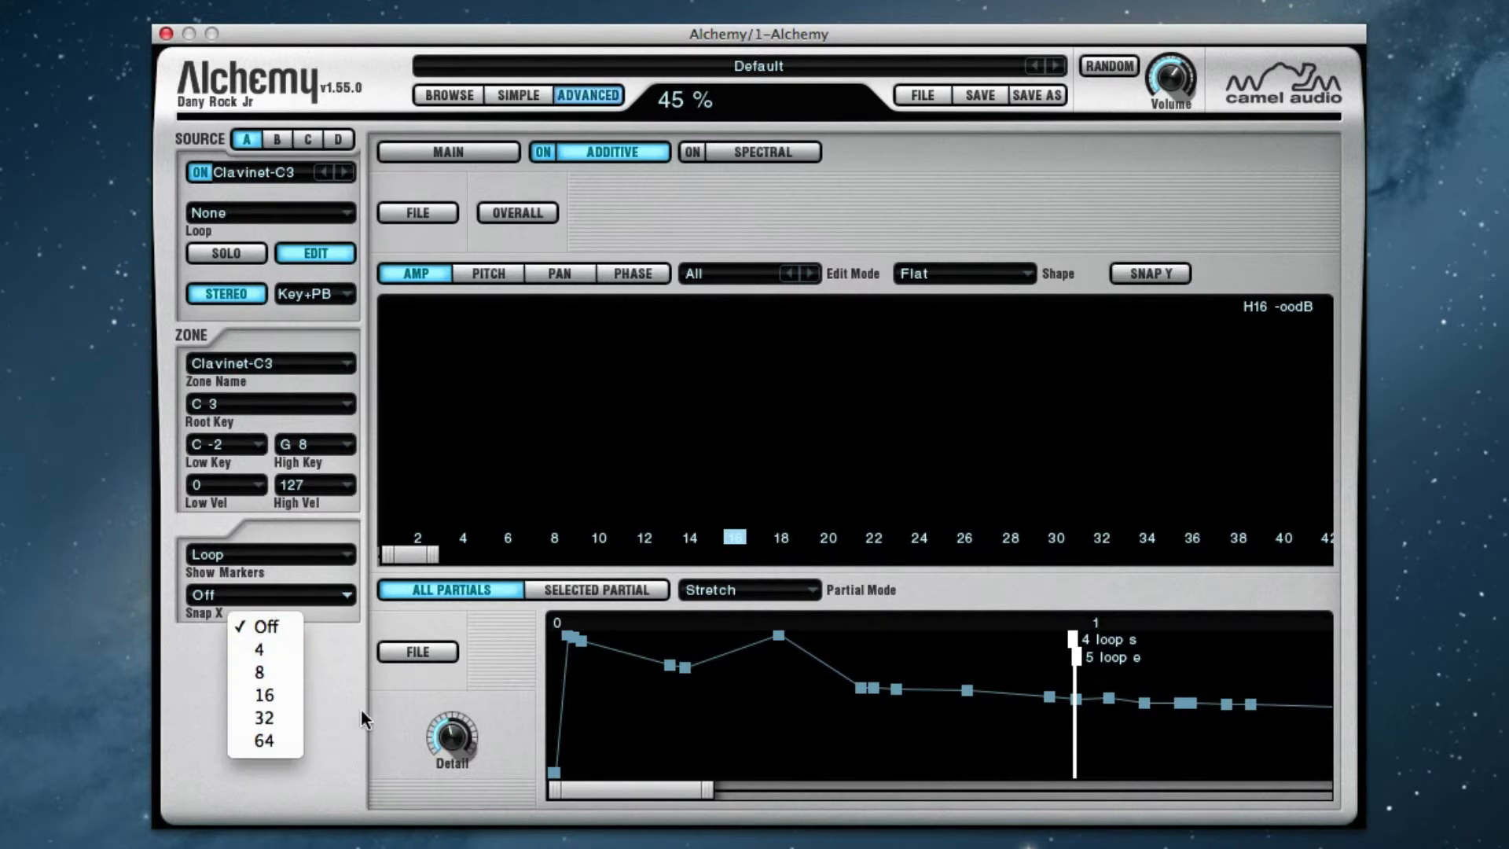
left_click(524, 686)
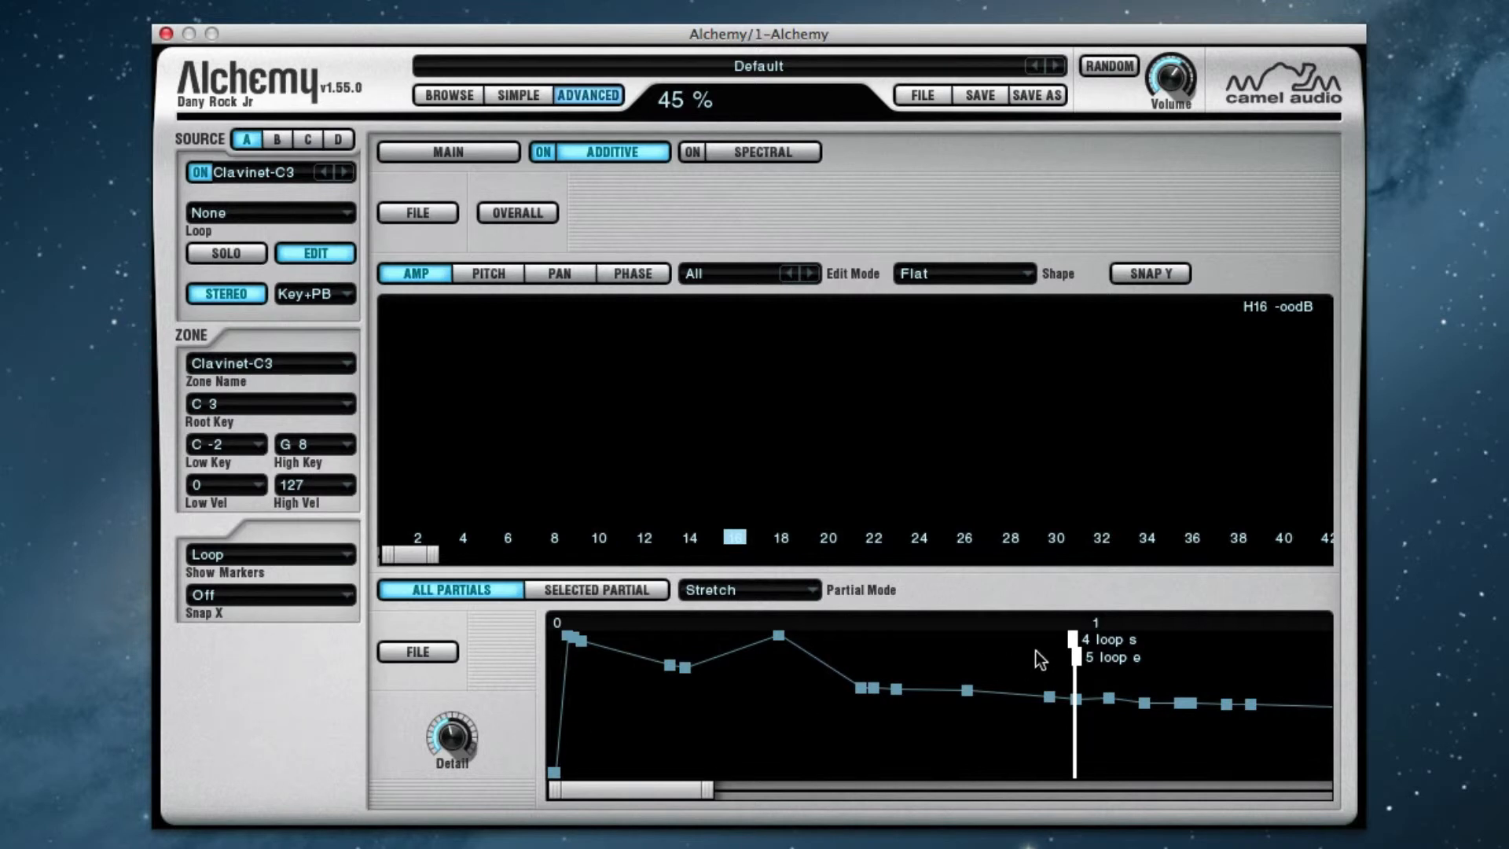
left_click_drag(1068, 639, 924, 639)
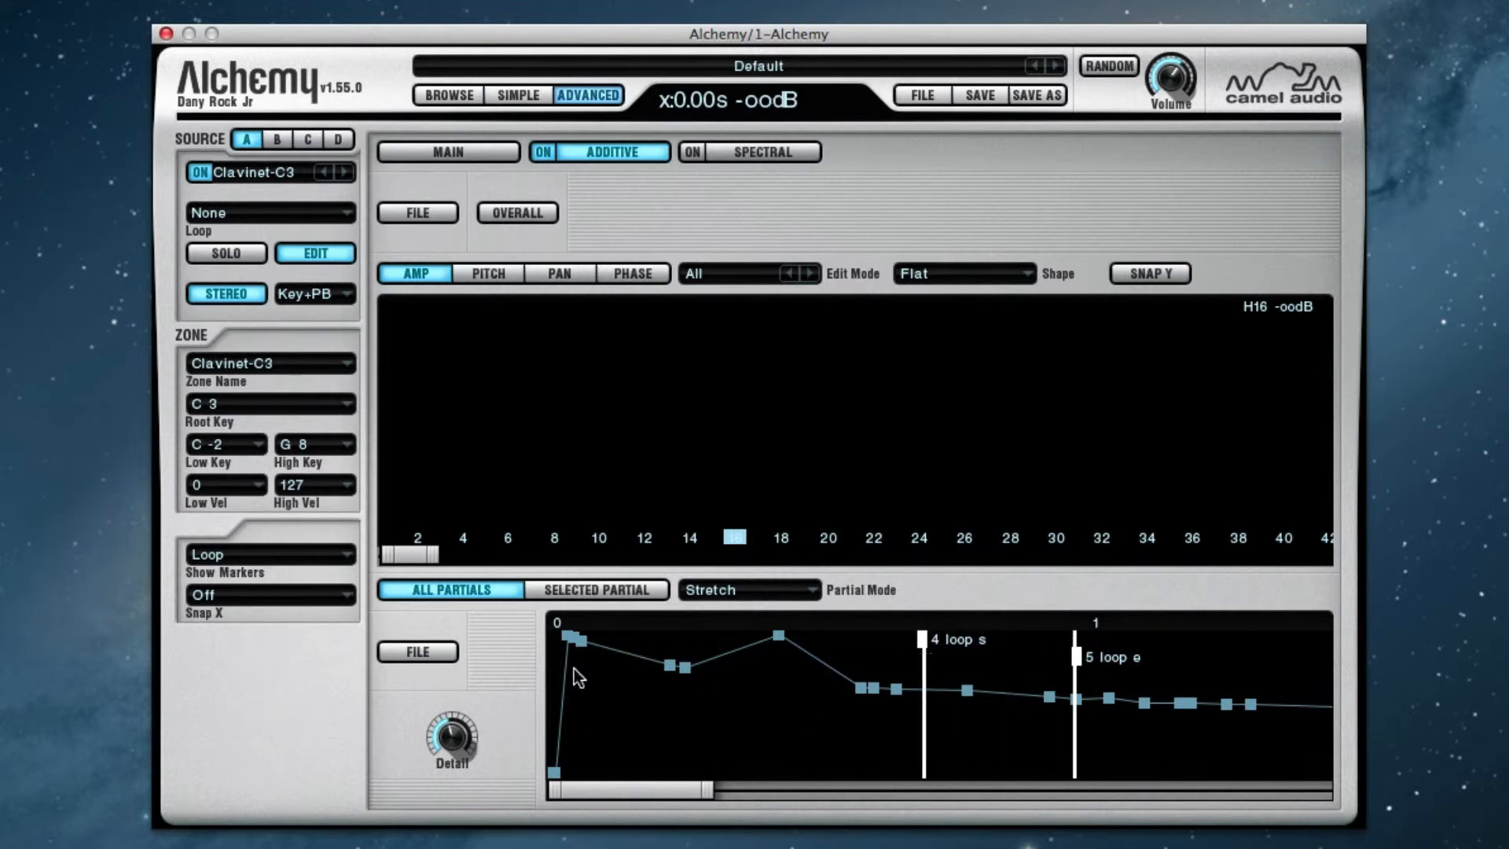
left_click(284, 599)
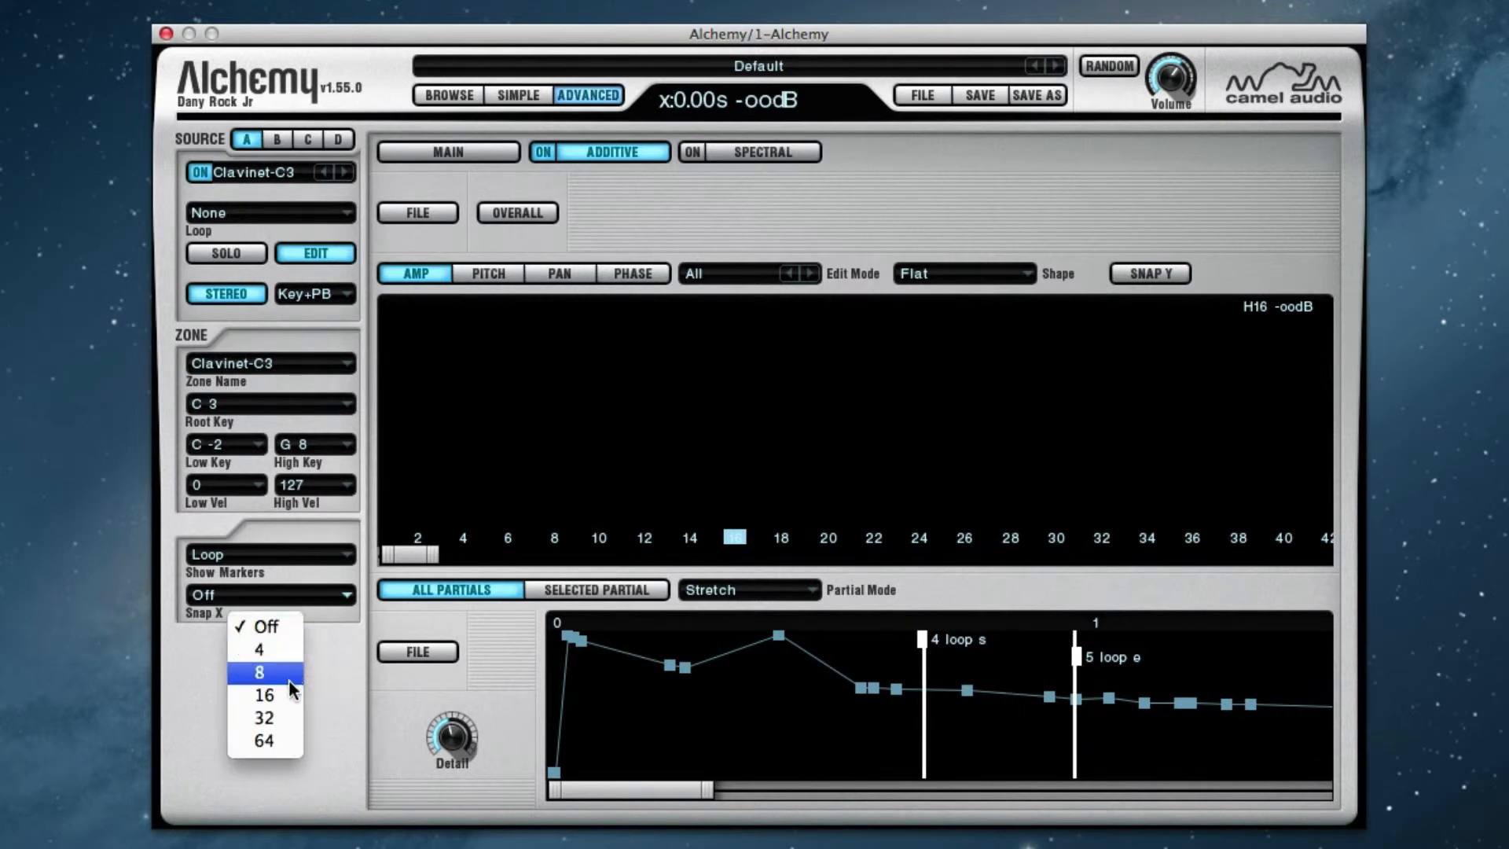
left_click(284, 650)
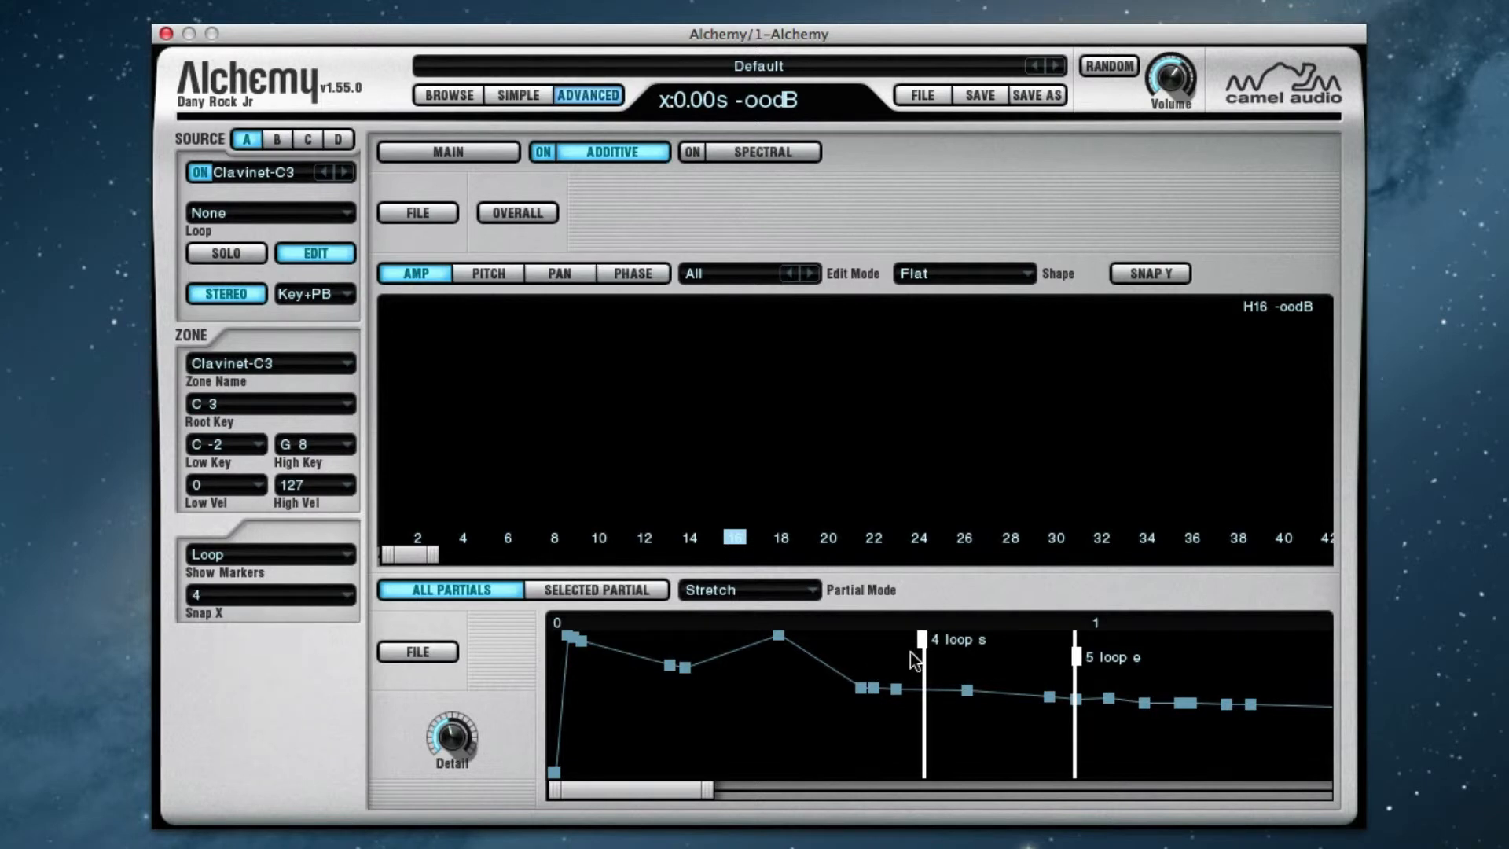
mouse_move(921, 639)
left_mouse_down()
mouse_move(827, 649)
mouse_move(988, 650)
left_mouse_up()
Set Snap X to 8 and snap the loop start marker to the beginning of the envelope
left_click(286, 598)
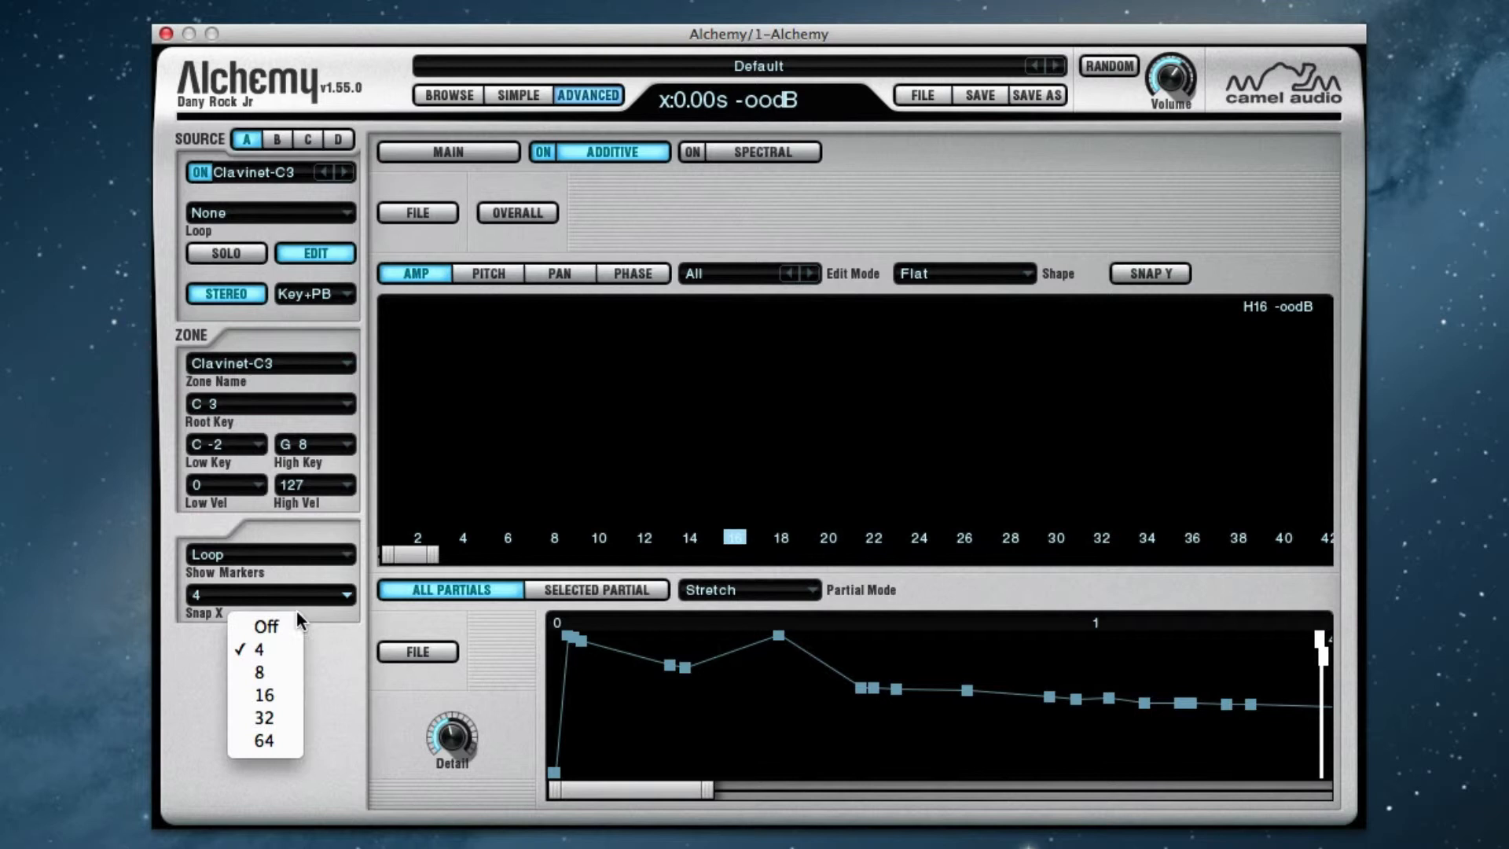
left_click(272, 670)
left_click_drag(1138, 666, 1103, 664)
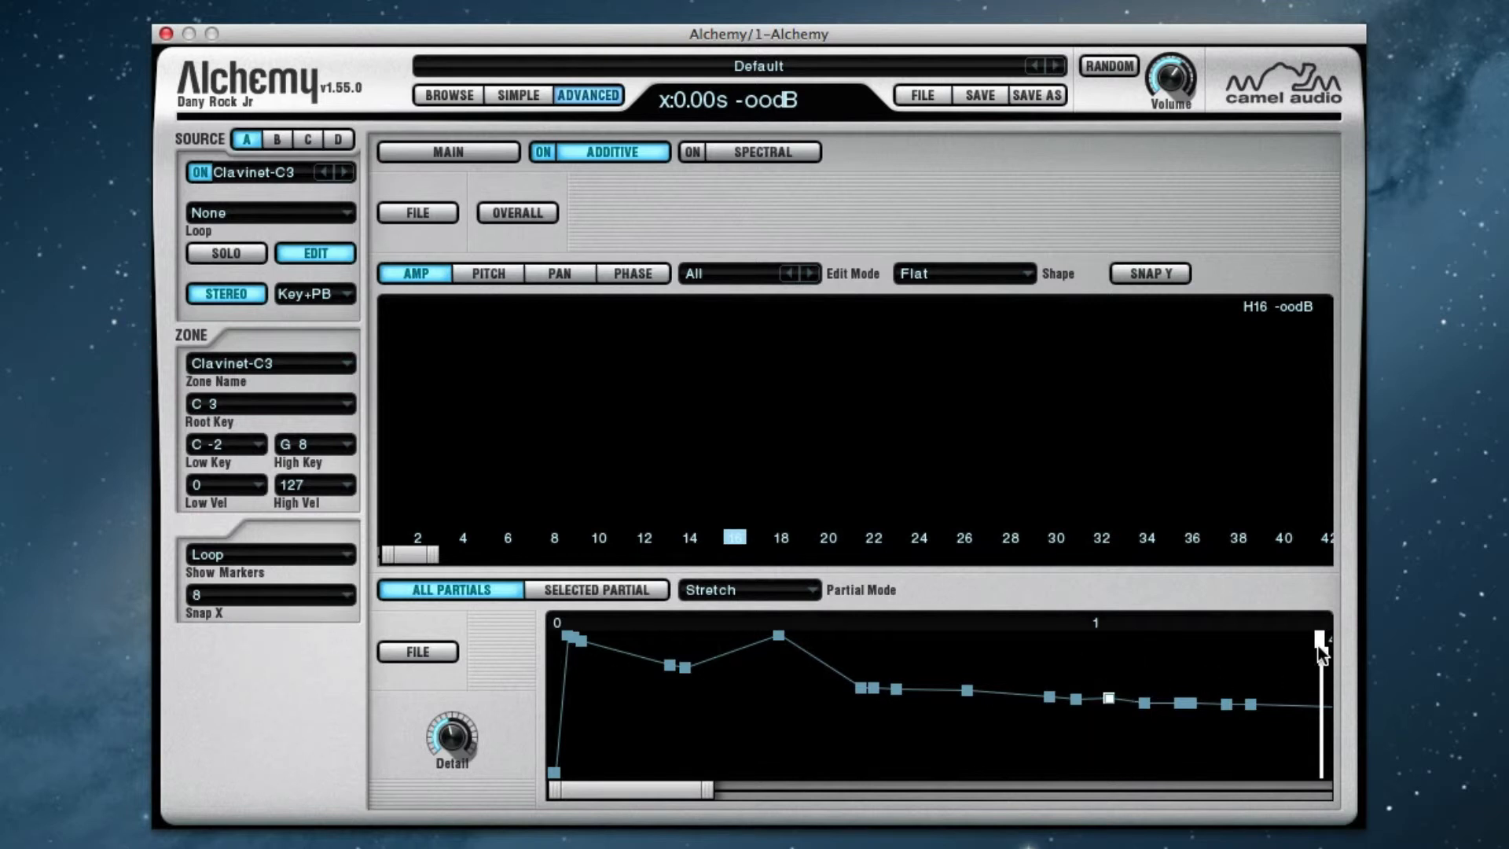
left_click_drag(1257, 644, 718, 668)
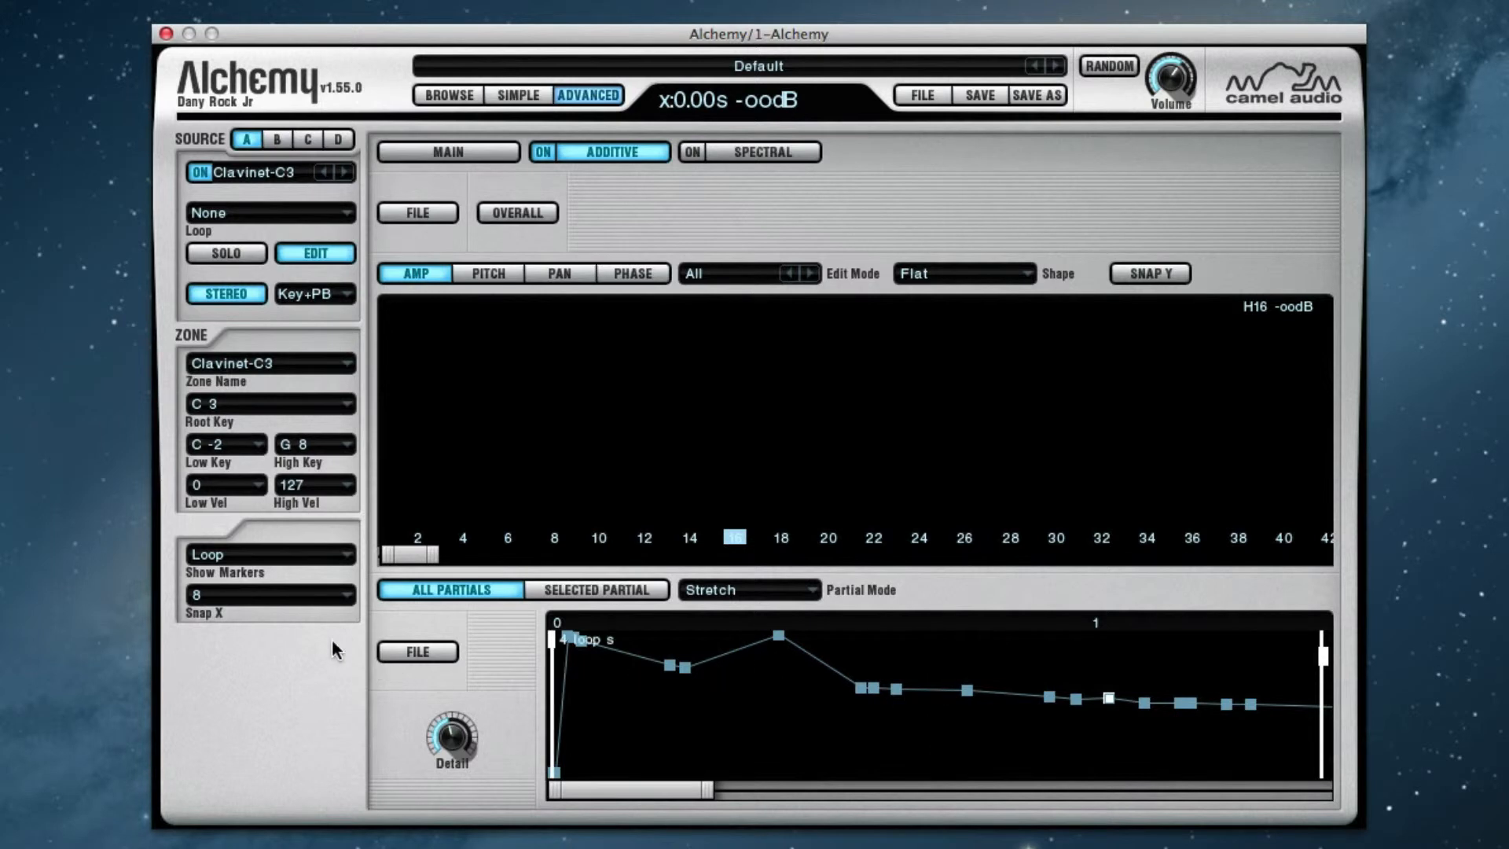
Turn Snap X off and place the loop start at about 0.6 s and the loop end at about 1.1 s
left_click(299, 598)
left_click(265, 695)
left_click(304, 601)
left_click(252, 627)
left_click_drag(555, 638, 874, 639)
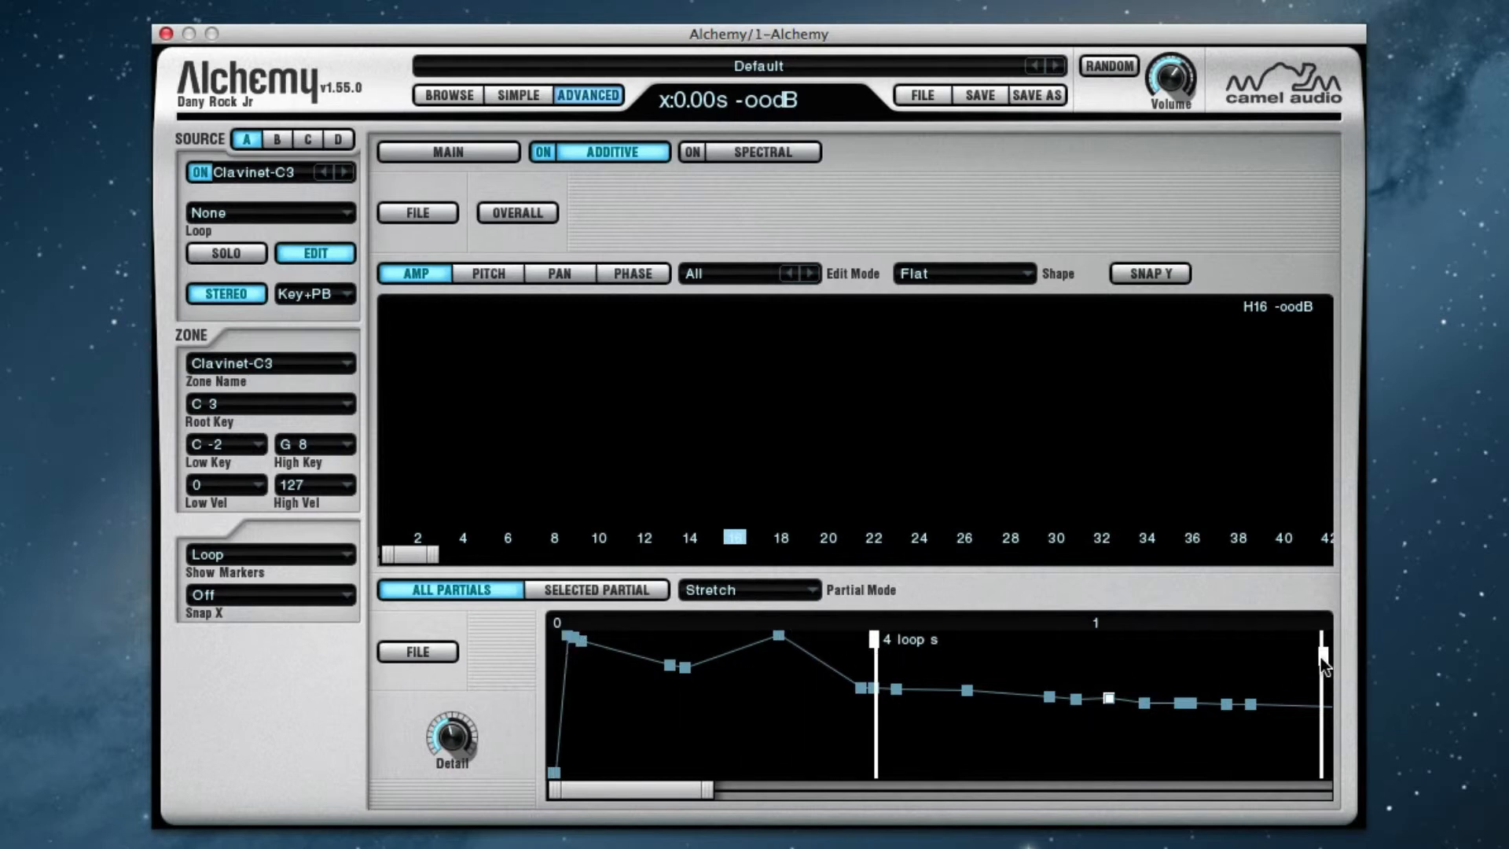
left_click_drag(1322, 657, 1137, 657)
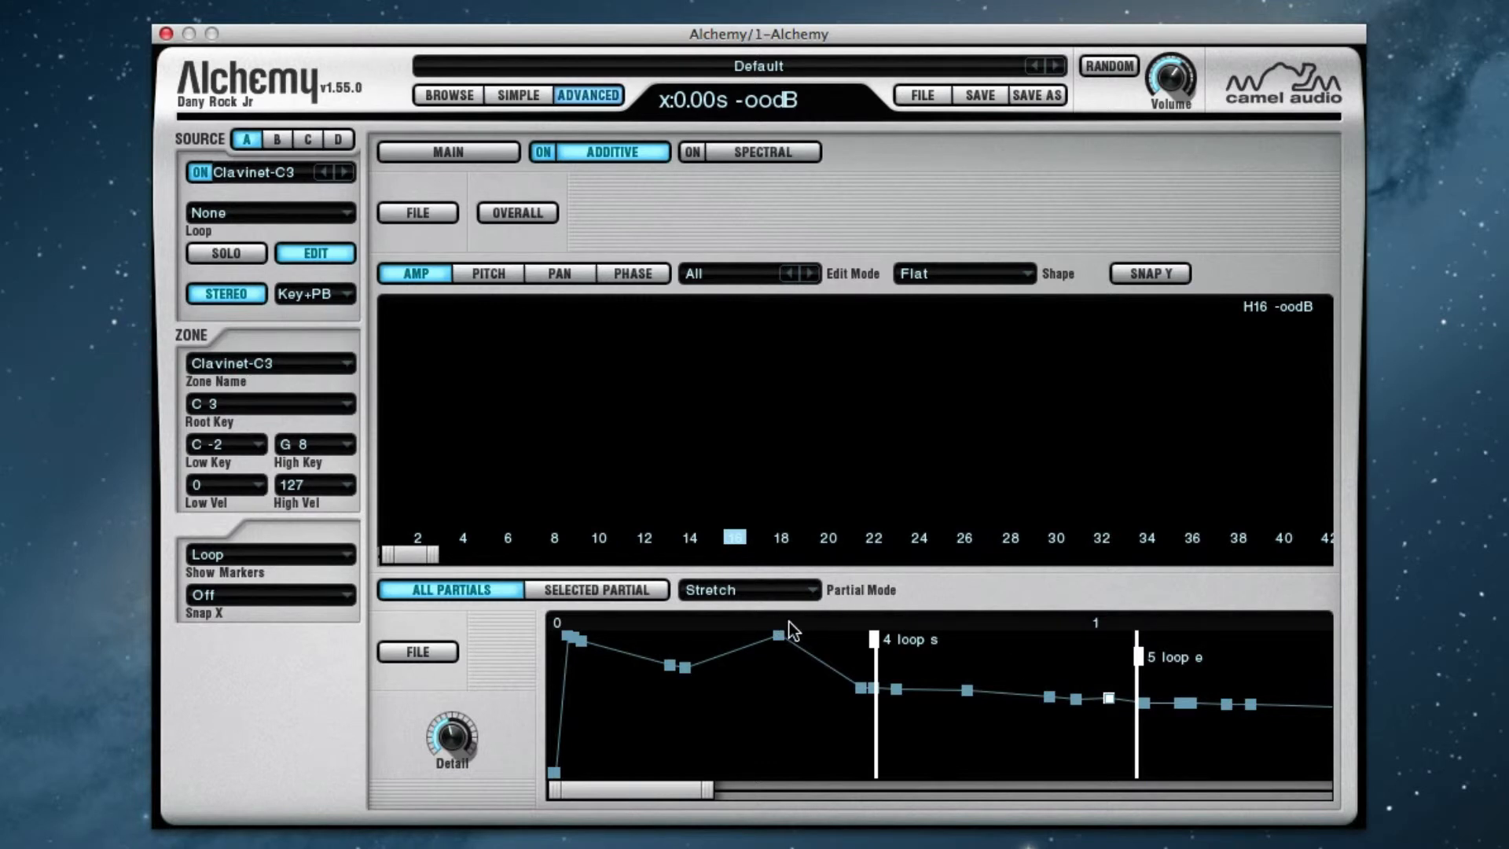
In Stretch partial mode, move the 0.25 s breakpoint to about 0.39 s and lower it to about -23.42 dB
left_click(432, 651)
left_click(363, 687)
left_click(790, 596)
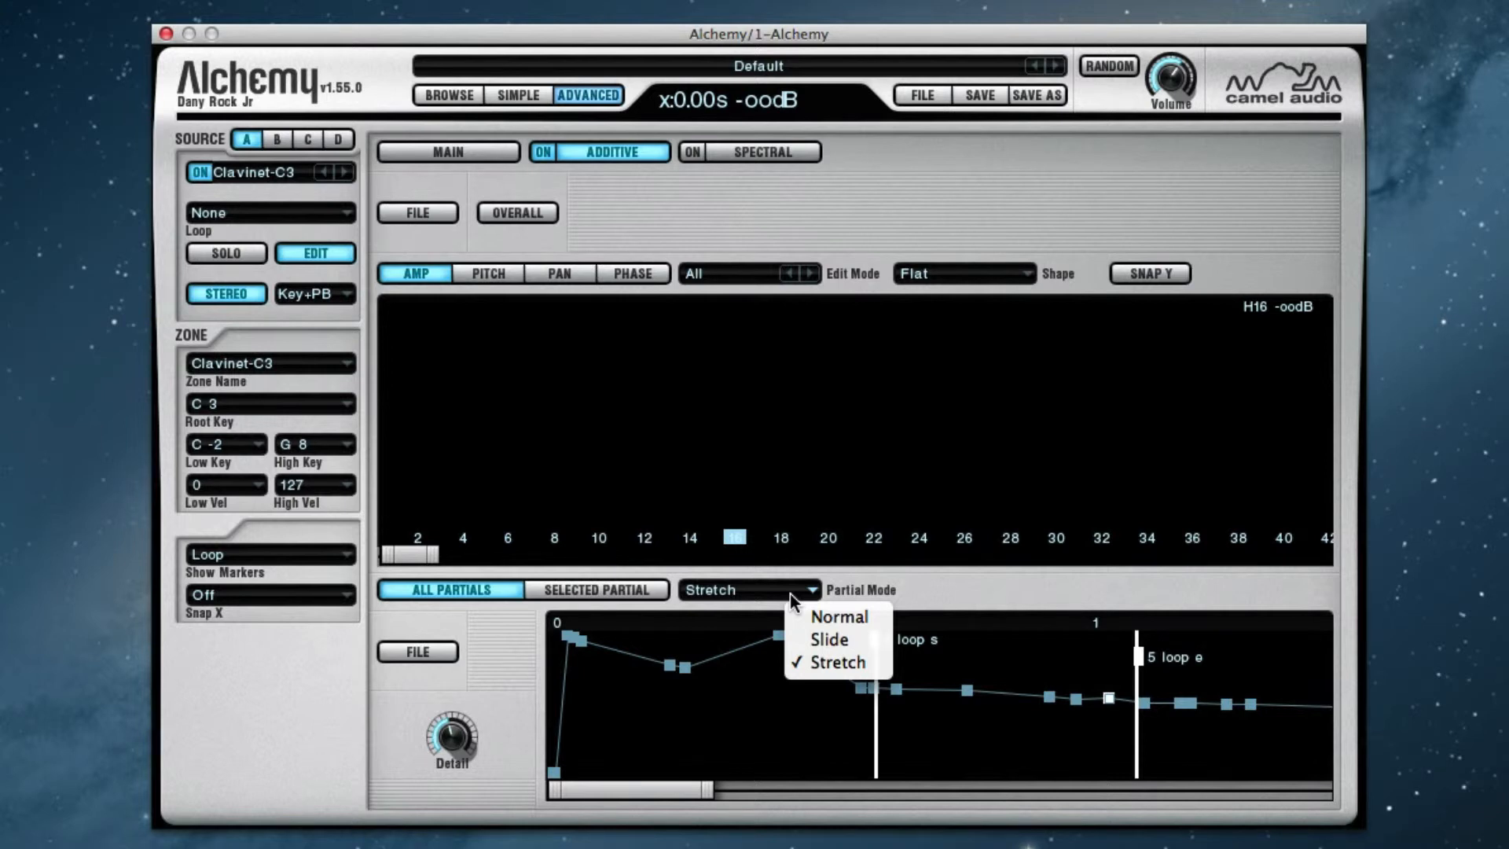
left_click(692, 671)
left_click(680, 667)
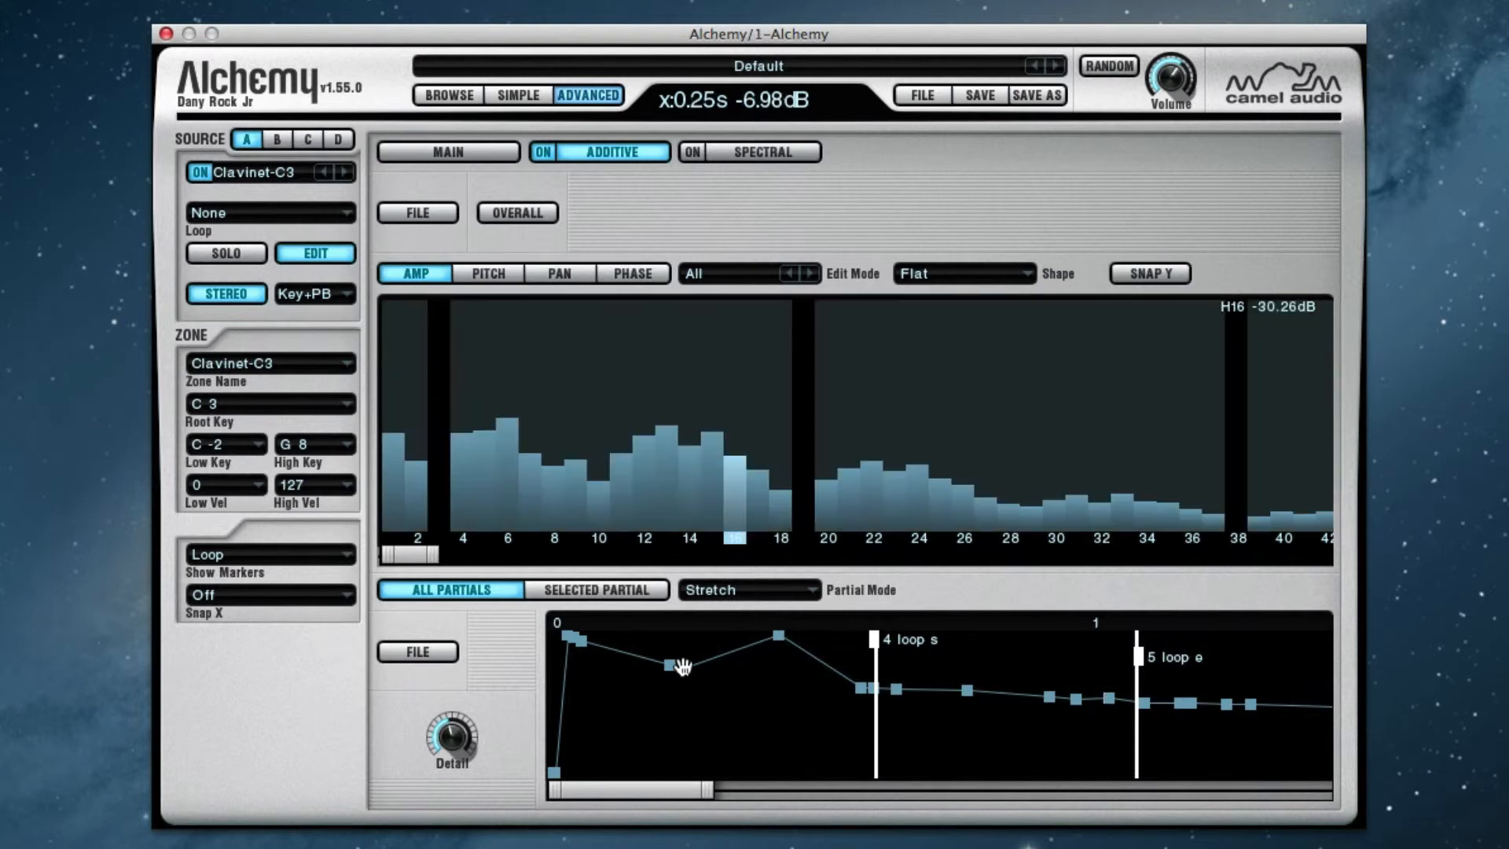
left_click_drag(685, 668, 790, 706)
Try the Normal partial mode, switch to Slide, and move the 0.39 s breakpoint to 0.40 s at -22.27 dB
left_click(748, 589)
left_click(813, 621)
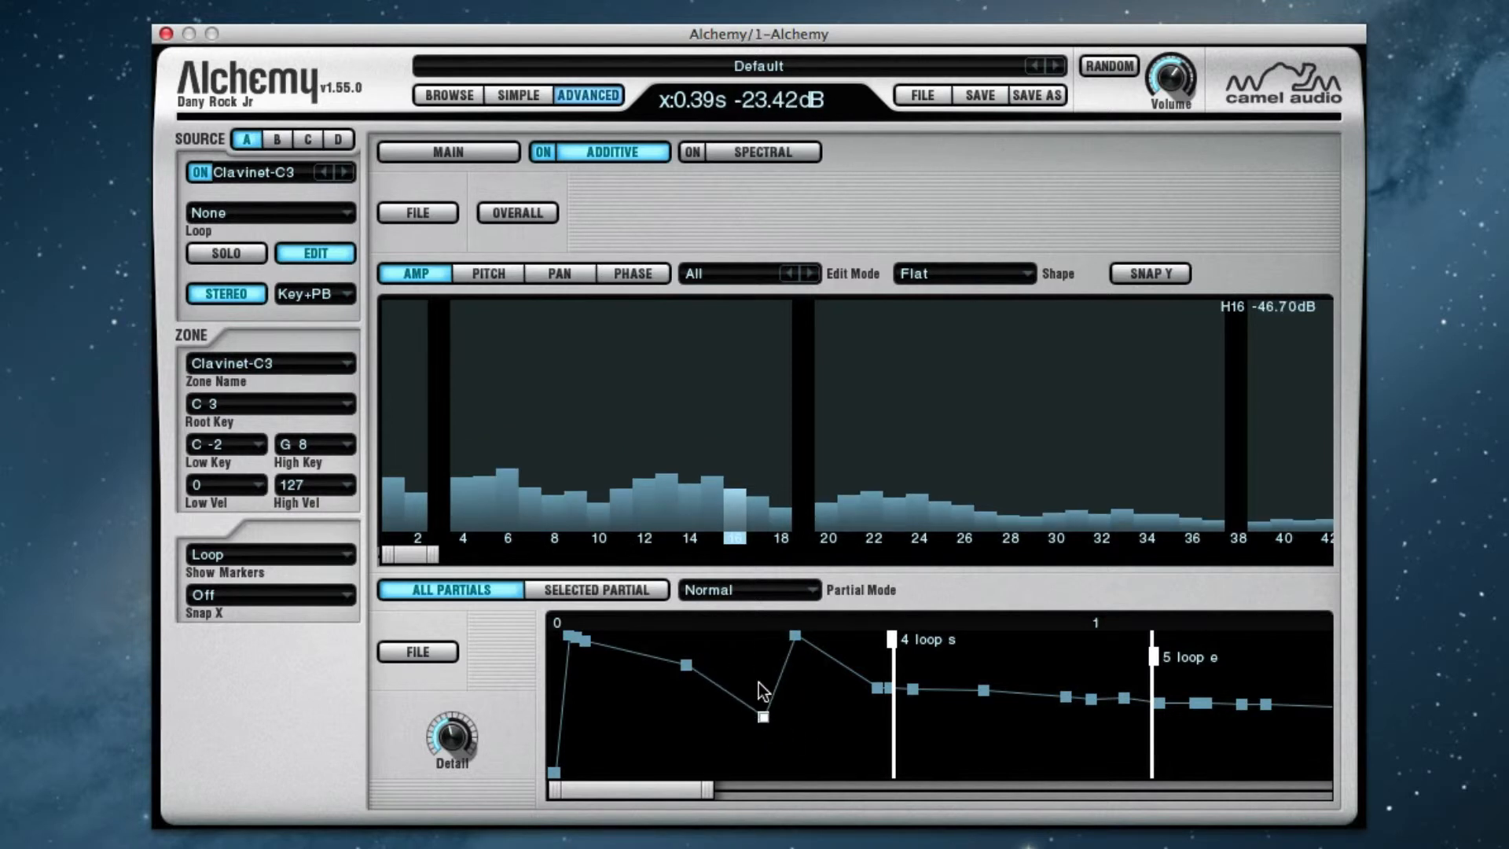
left_click(801, 591)
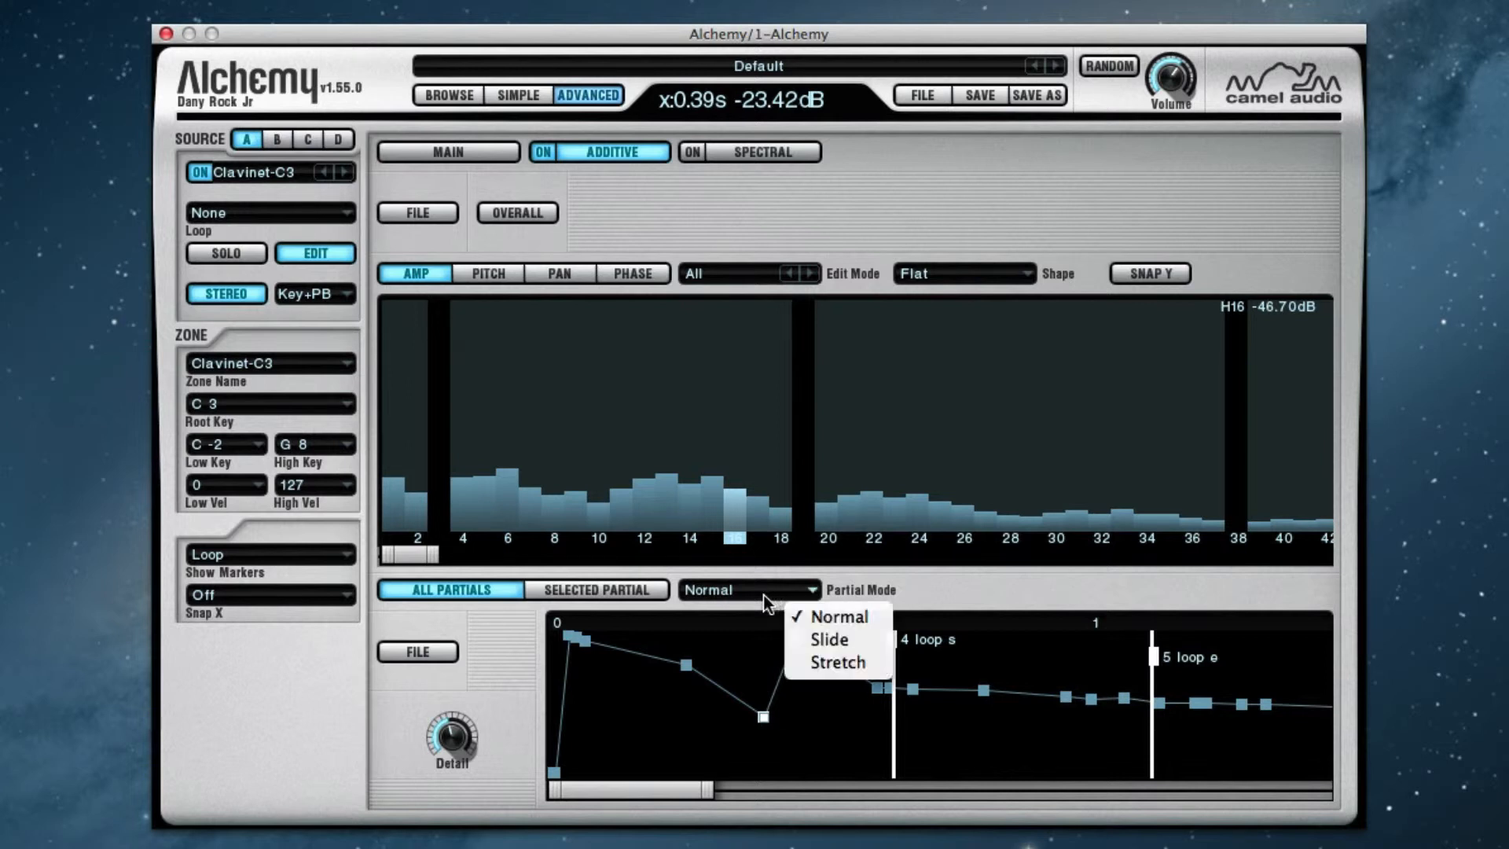
left_click(808, 638)
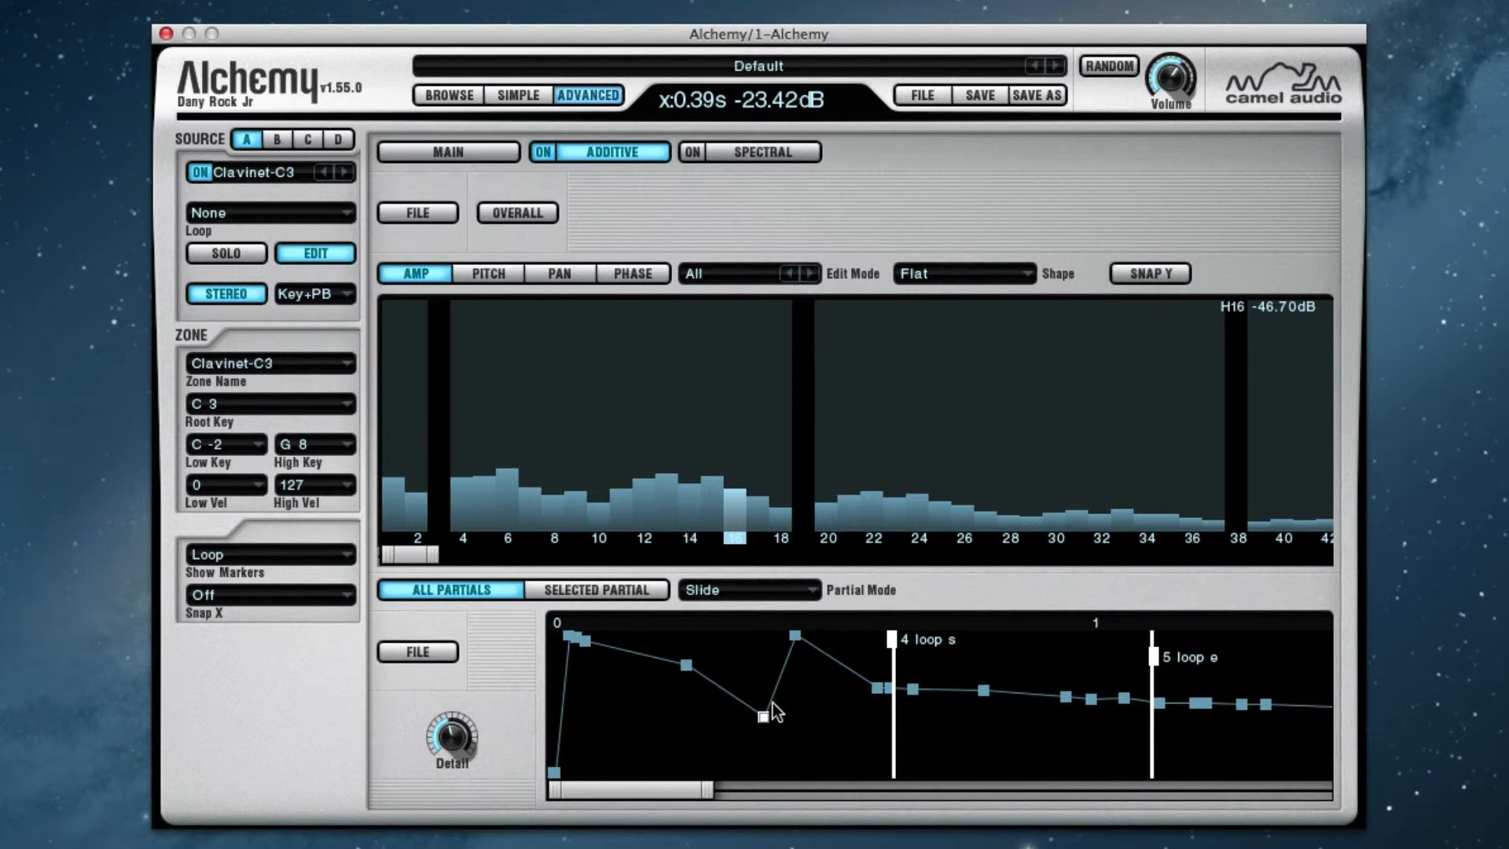
mouse_move(764, 717)
left_mouse_down()
mouse_move(865, 715)
mouse_move(771, 714)
left_mouse_up()
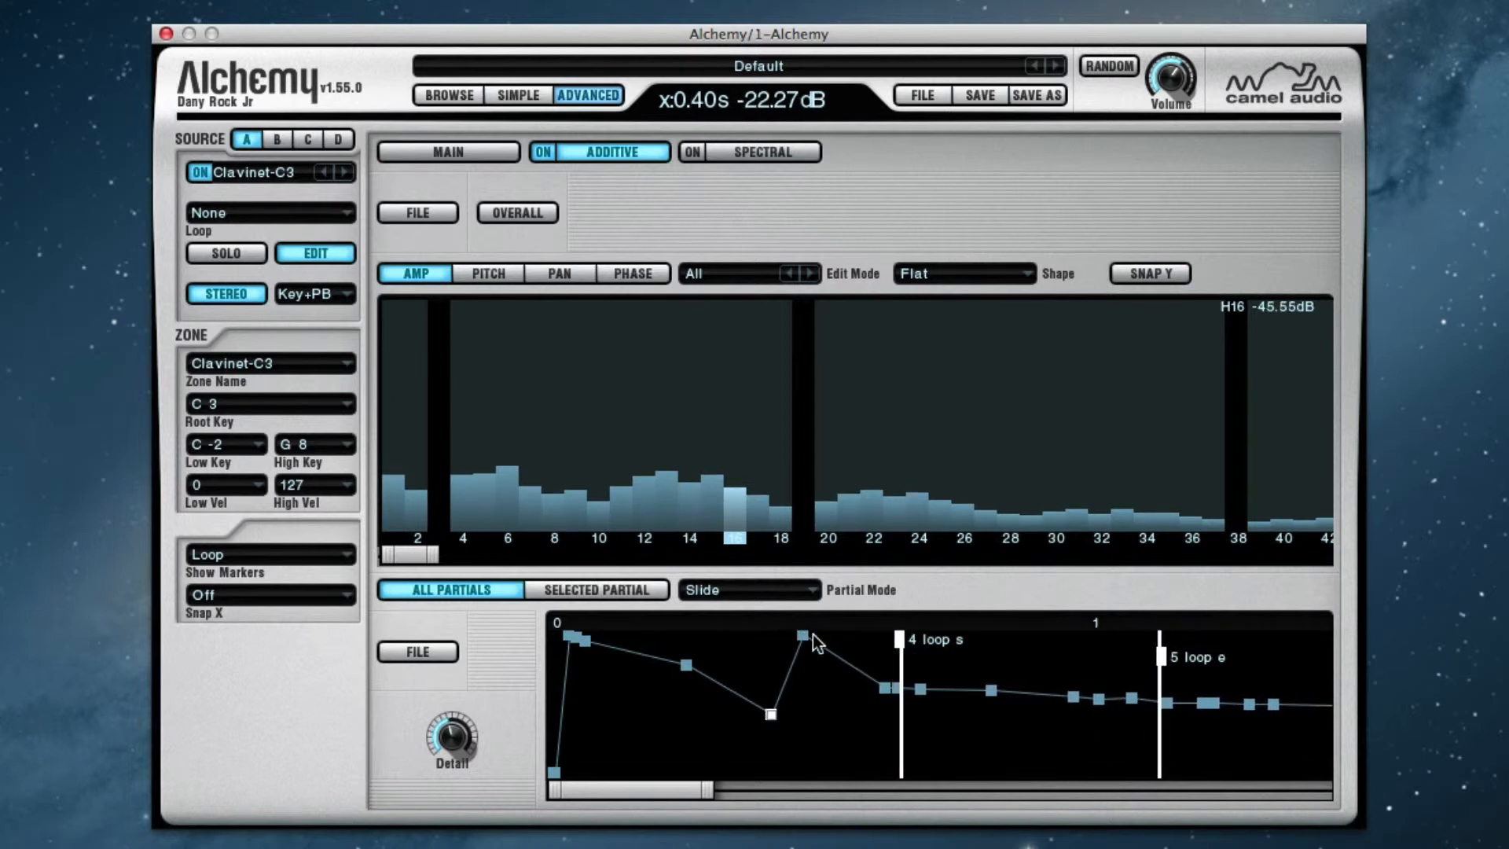
Switch the partial mode to Stretch and move the 0.40 s breakpoint to 0.51 s at -23.42 dB
left_click(762, 593)
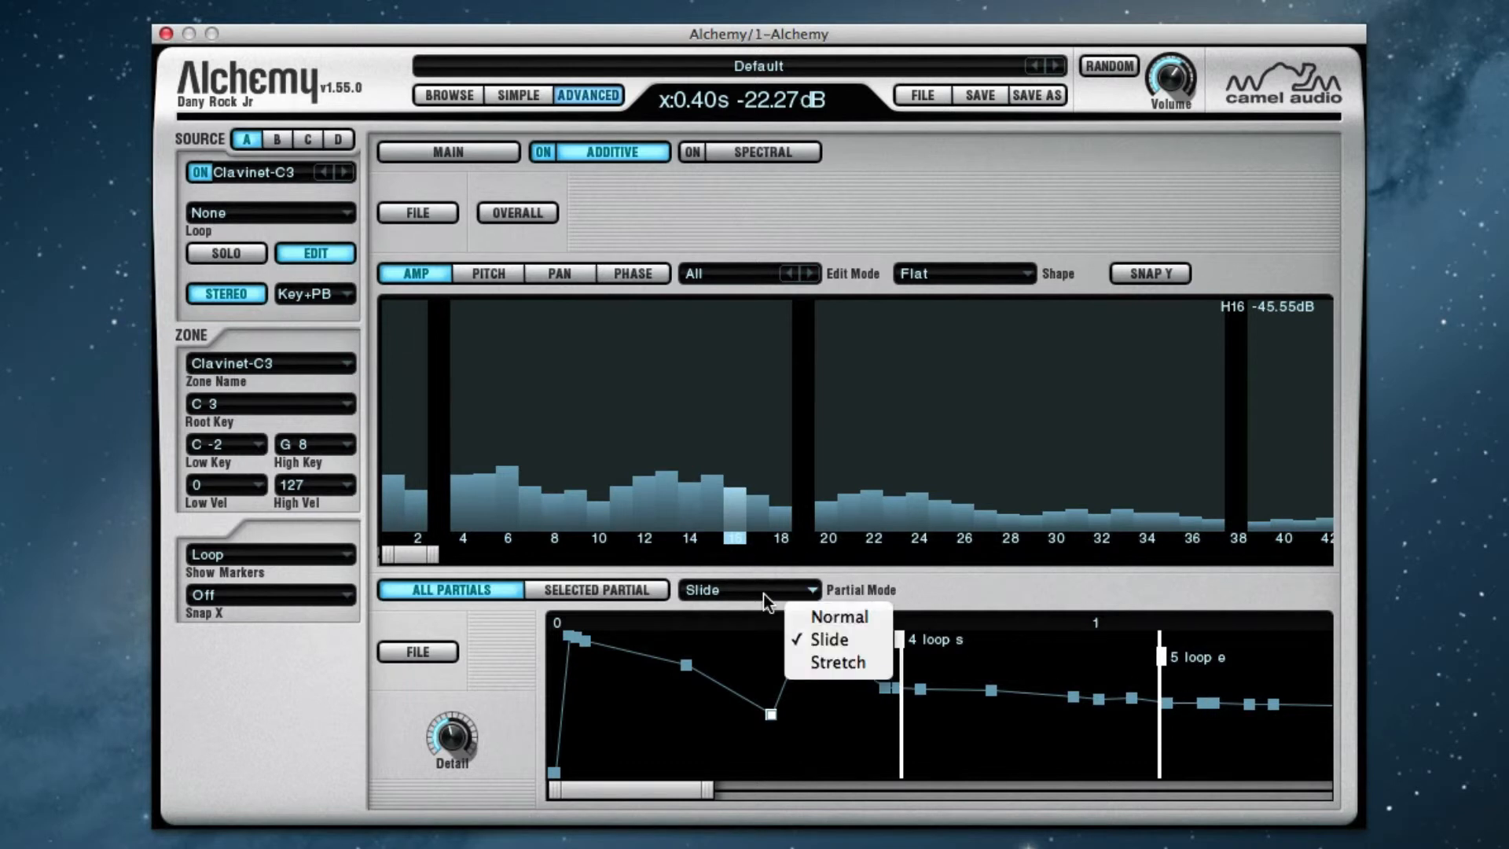
left_click(814, 663)
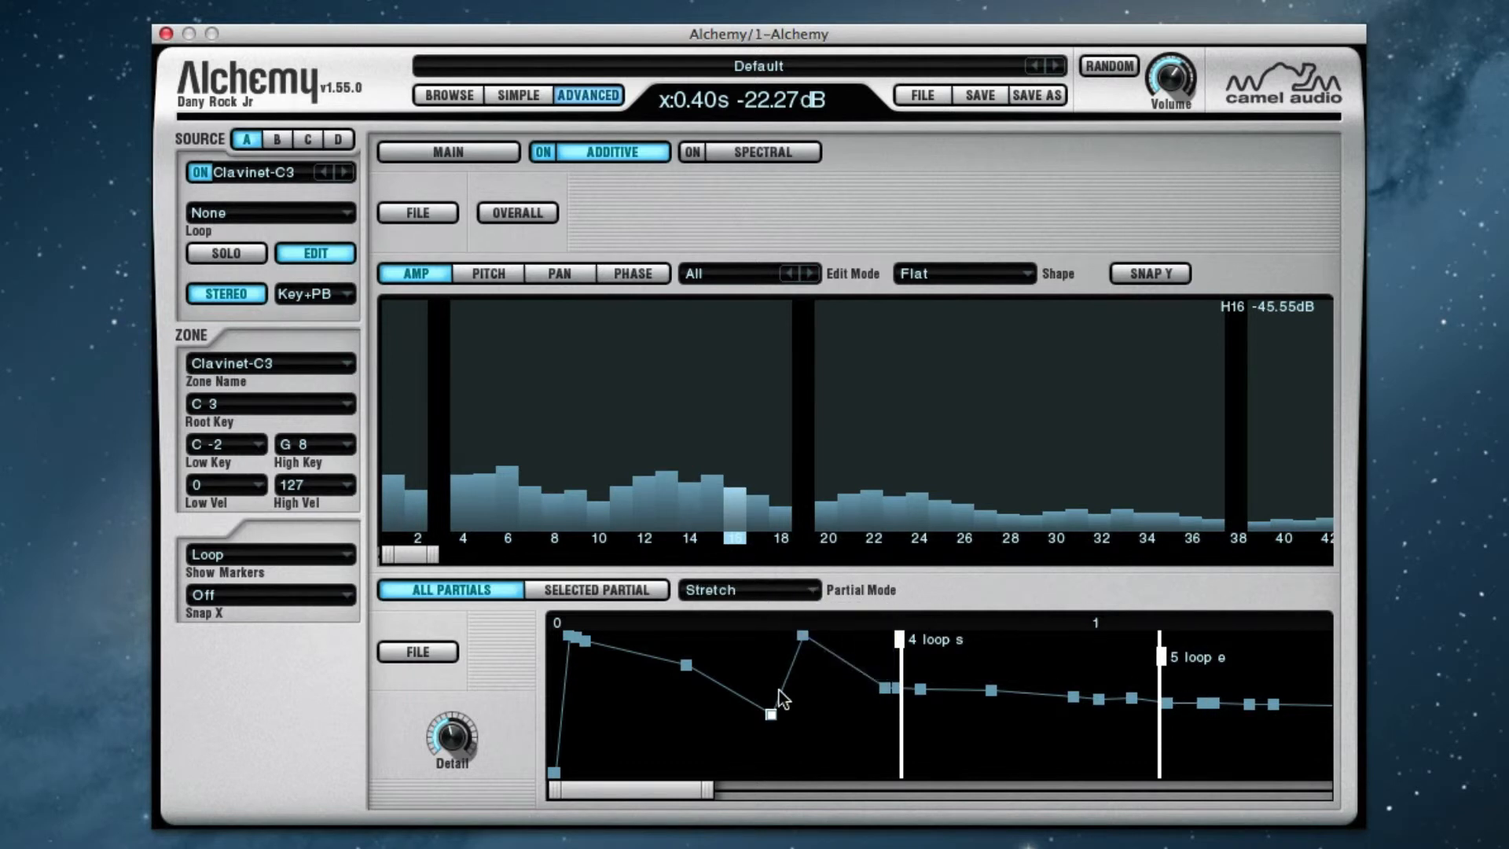
left_click_drag(766, 714, 830, 716)
Stretch the envelope by moving the peak breakpoint after the dip to 4.06 s, then back to 2.14 s at -11.91 dB
left_click_drag(707, 788, 1024, 792)
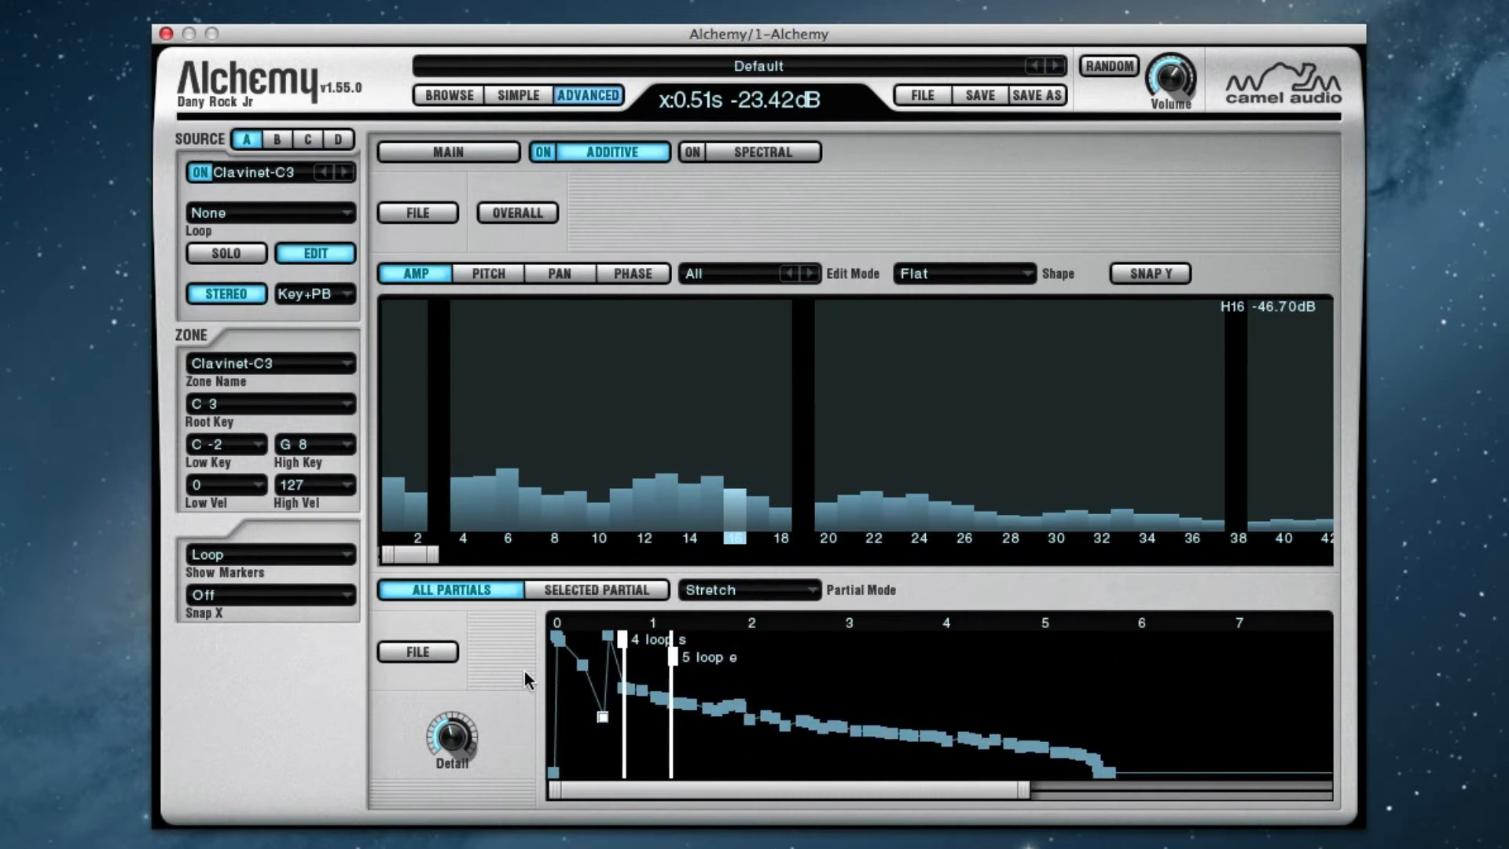
left_click(611, 639)
left_click_drag(611, 639, 965, 693)
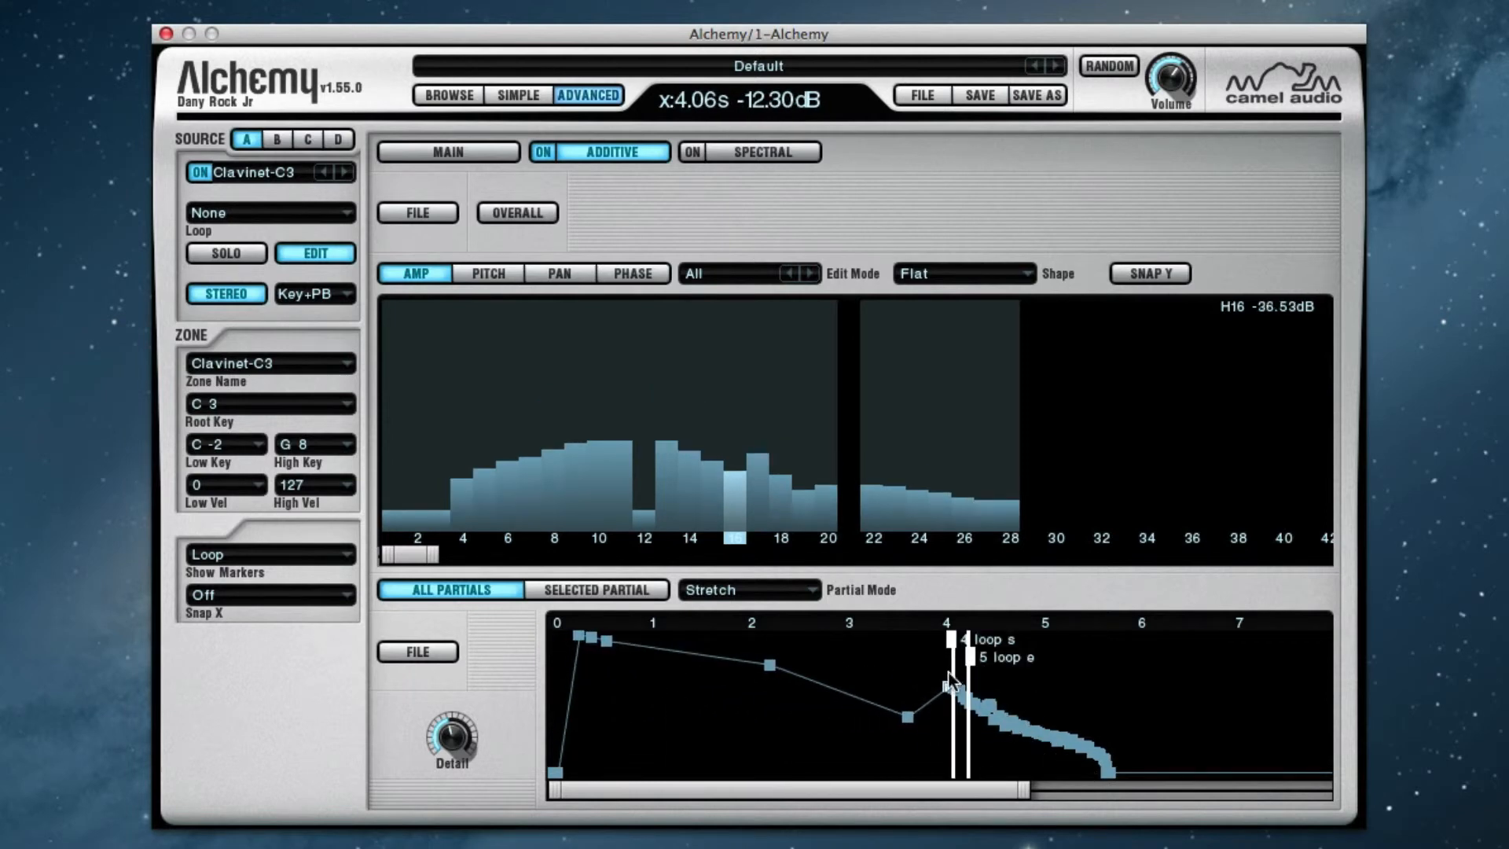
left_click_drag(943, 685, 758, 685)
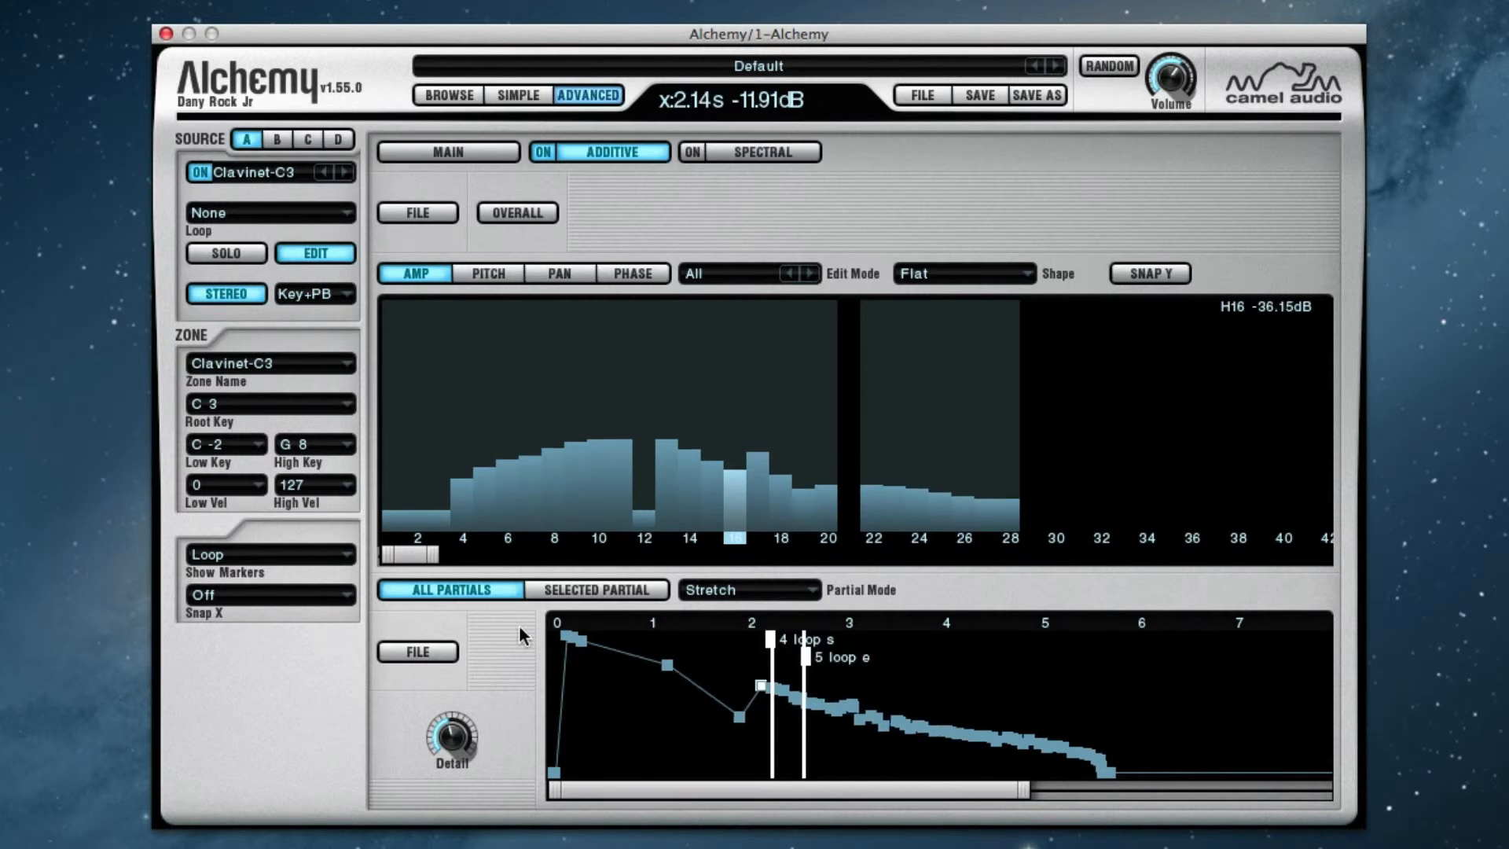
left_click(411, 657)
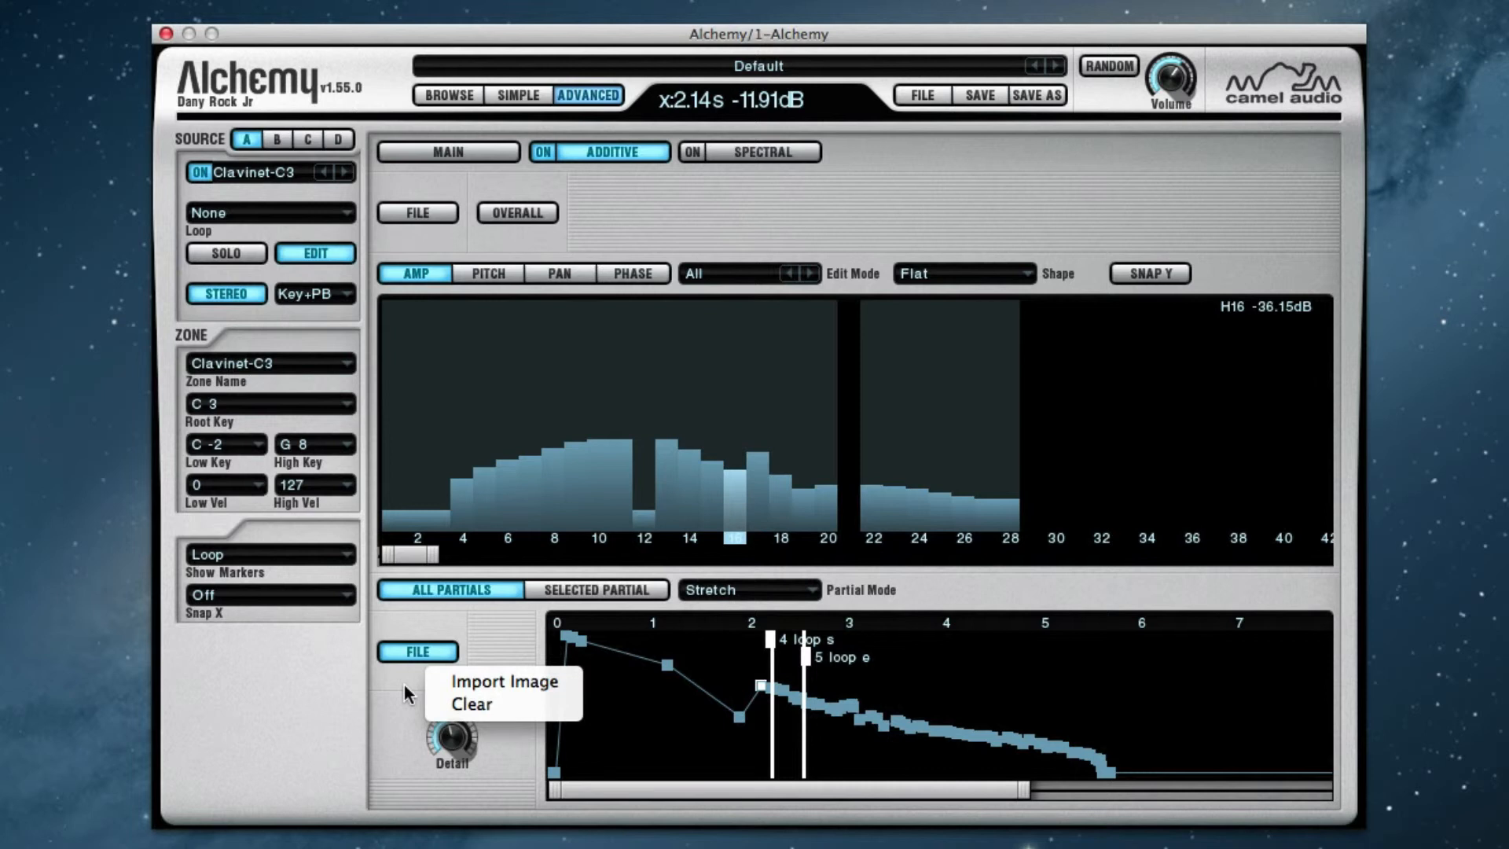
left_click(405, 688)
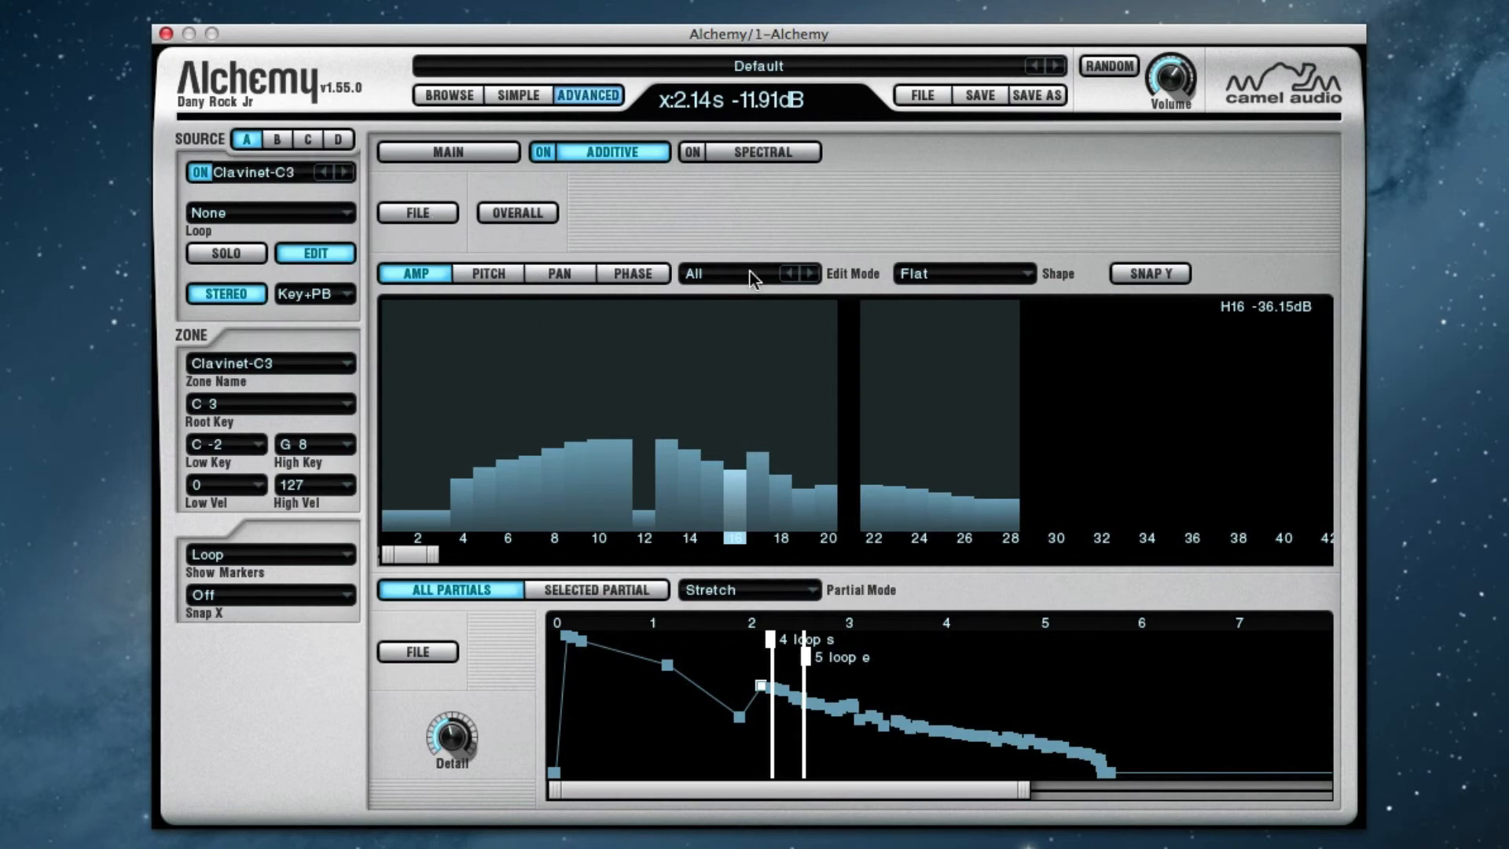
Clear the current preset and close the source editor to return to the main synth view
left_click(923, 95)
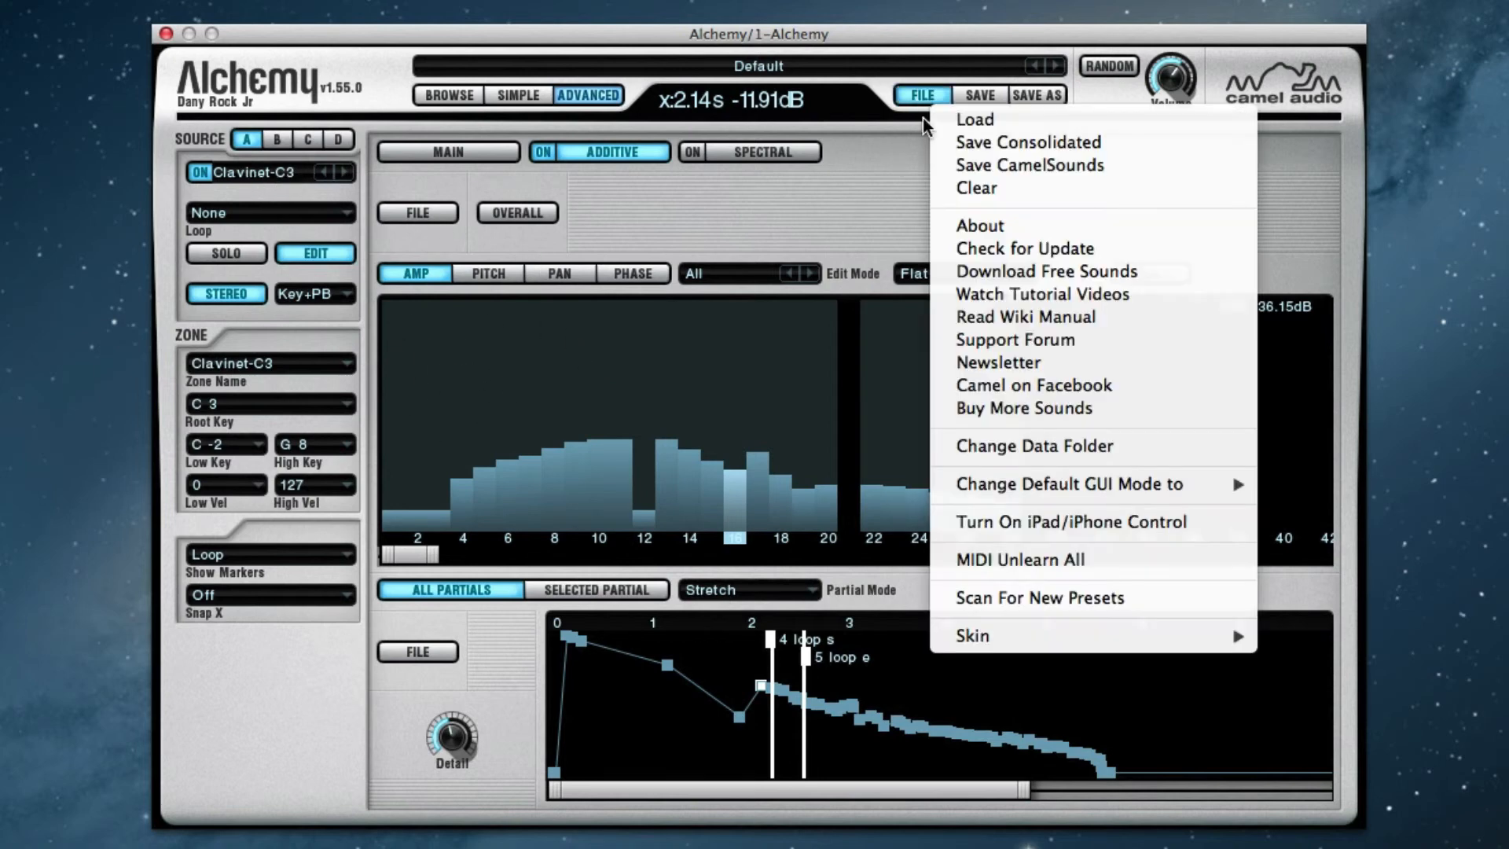
left_click(975, 188)
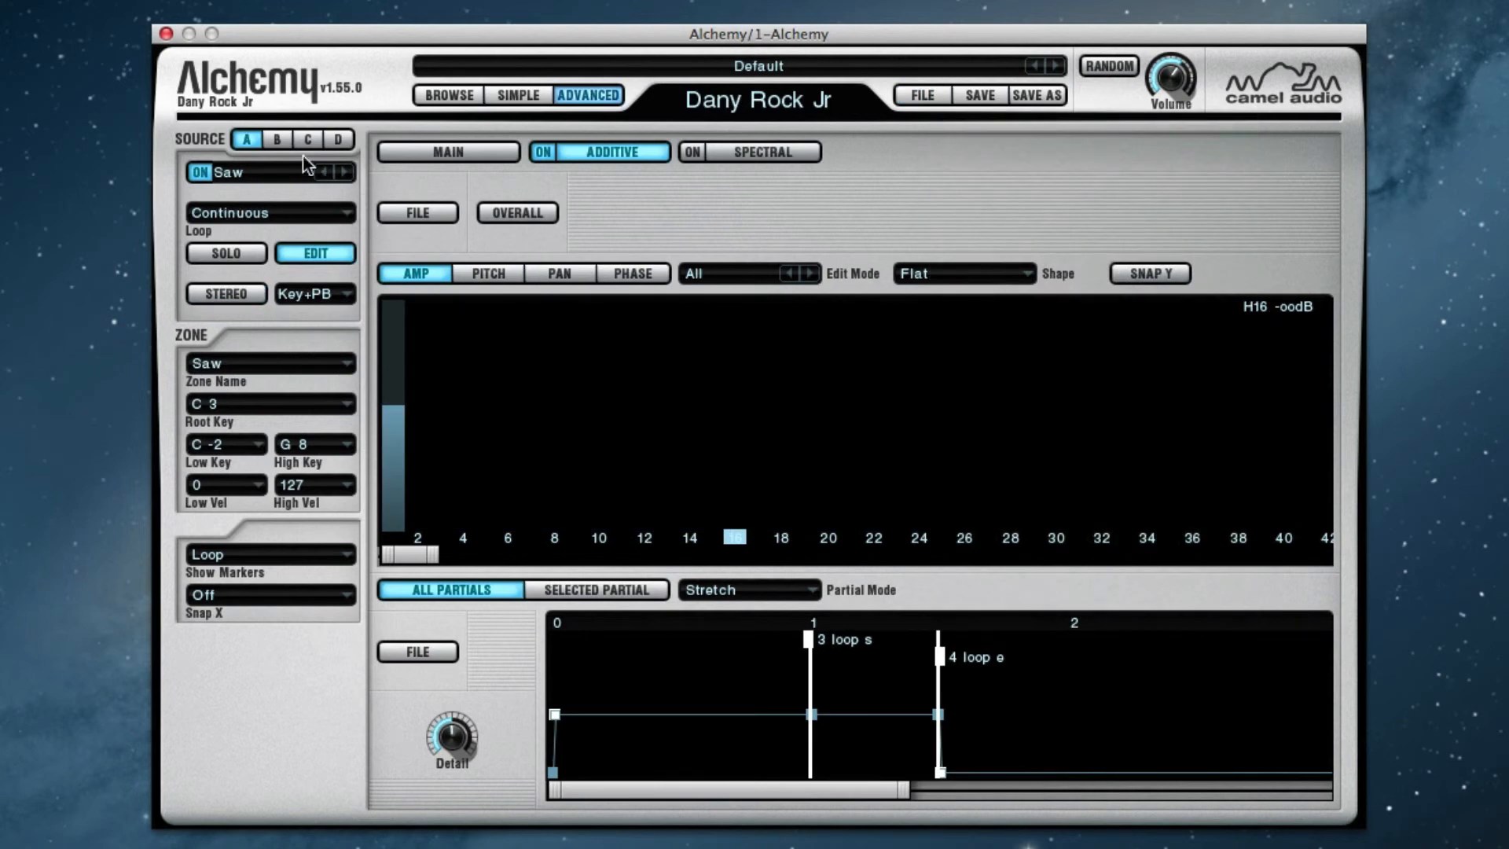
left_click(305, 256)
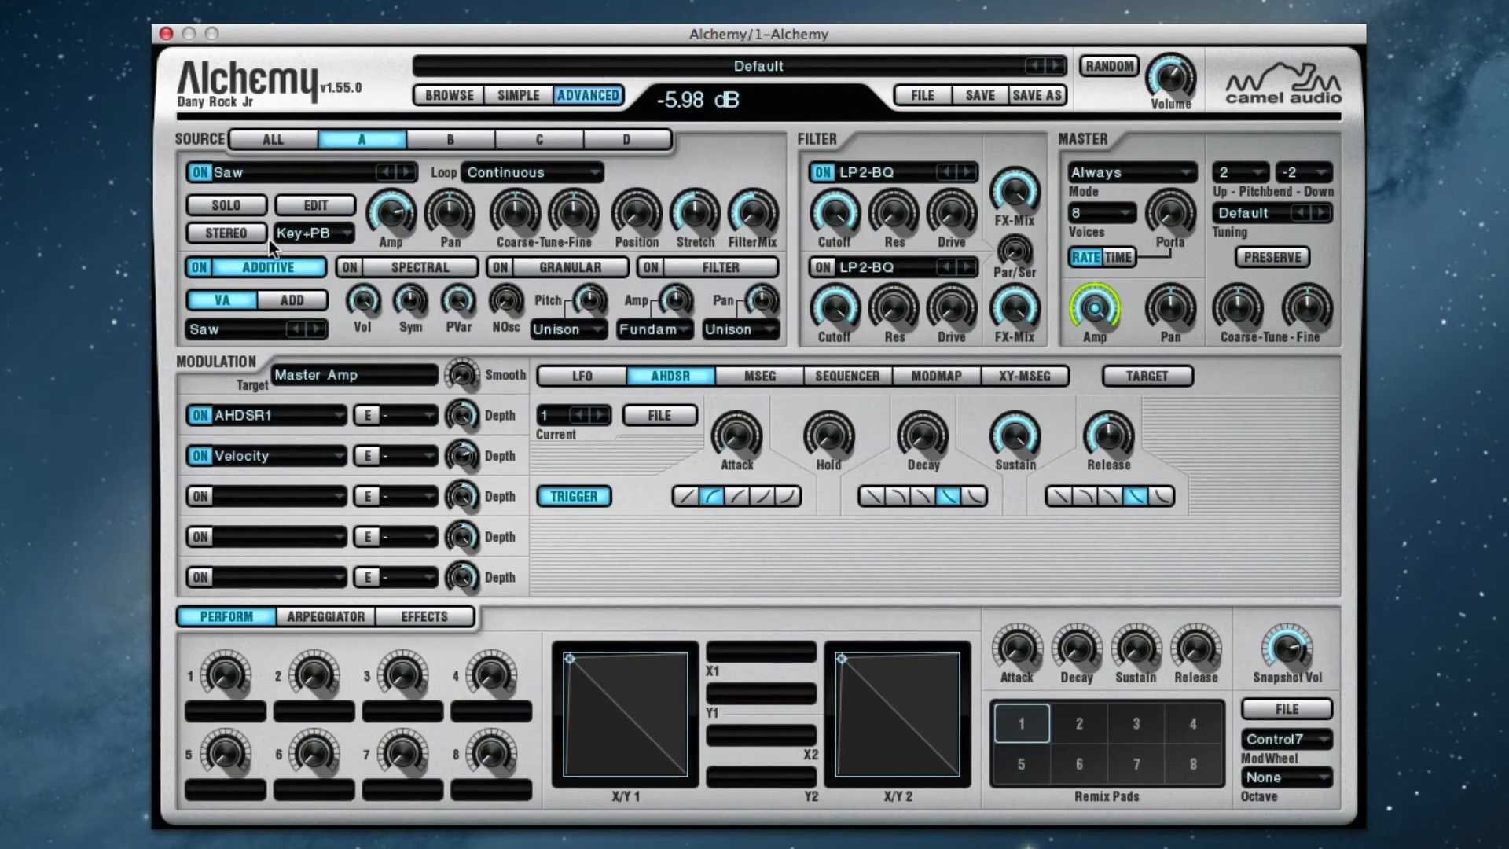
Set source A's additive engine to ADD mode with 240 oscillators and open its additive editor
left_click(300, 300)
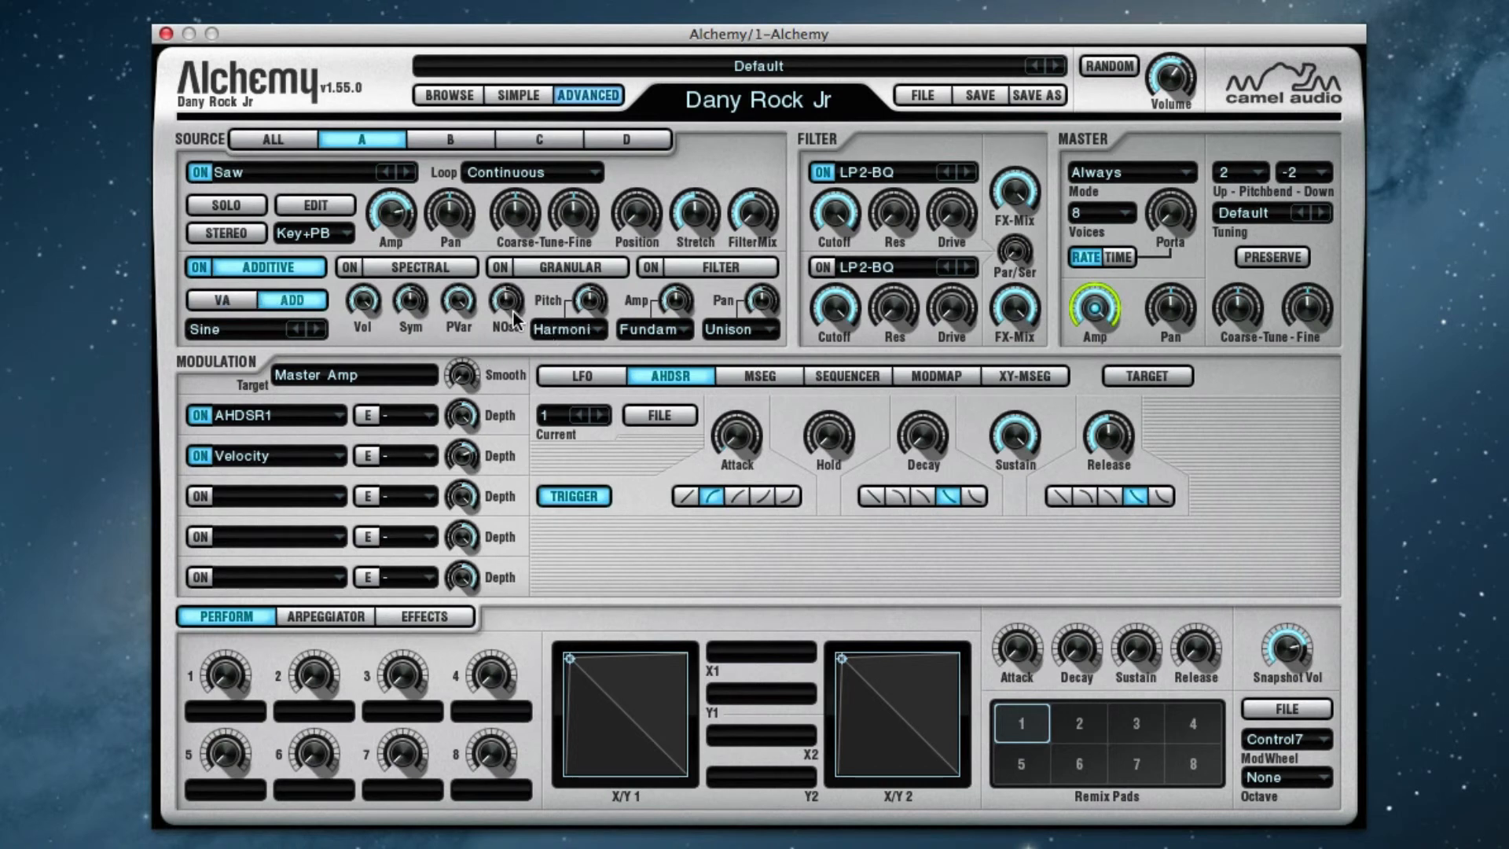
left_click_drag(512, 310, 515, 266)
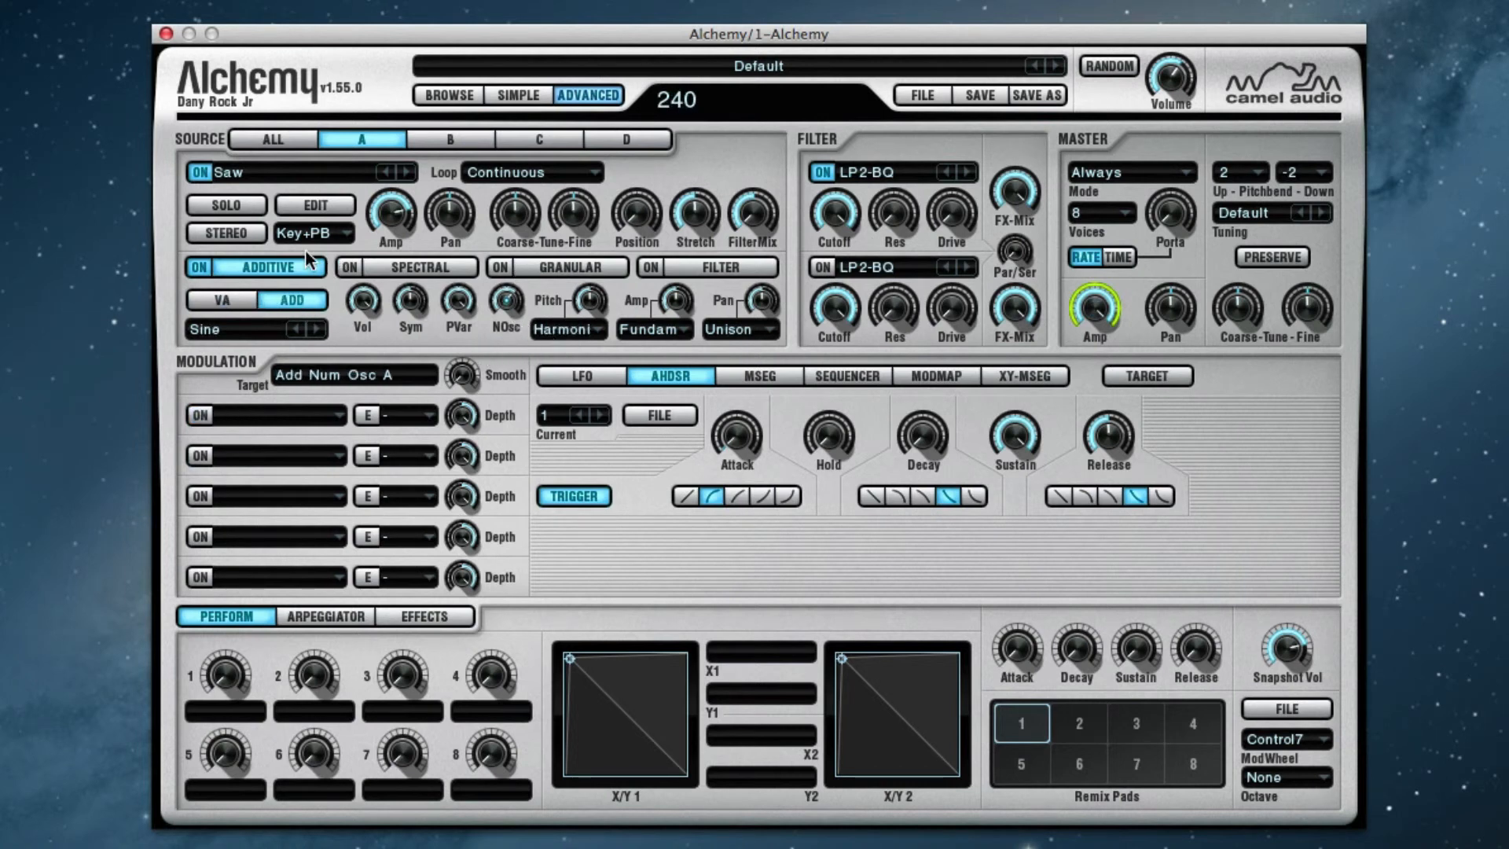
left_click(325, 203)
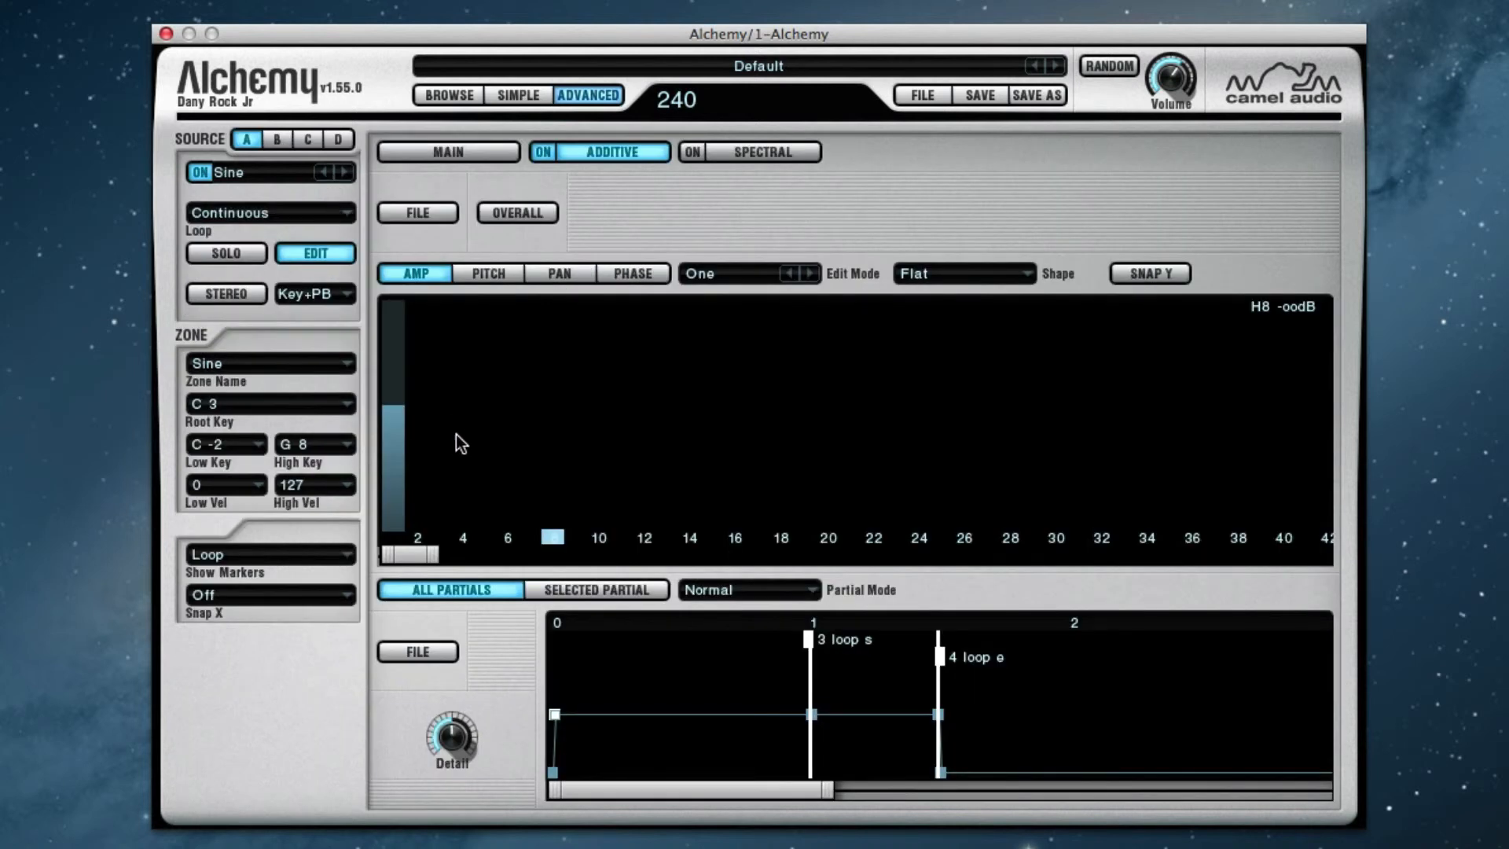
Keep the edit mode at One and draw gradually decreasing amplitudes for partials 2 to 14 at the first breakpoint
left_click(713, 275)
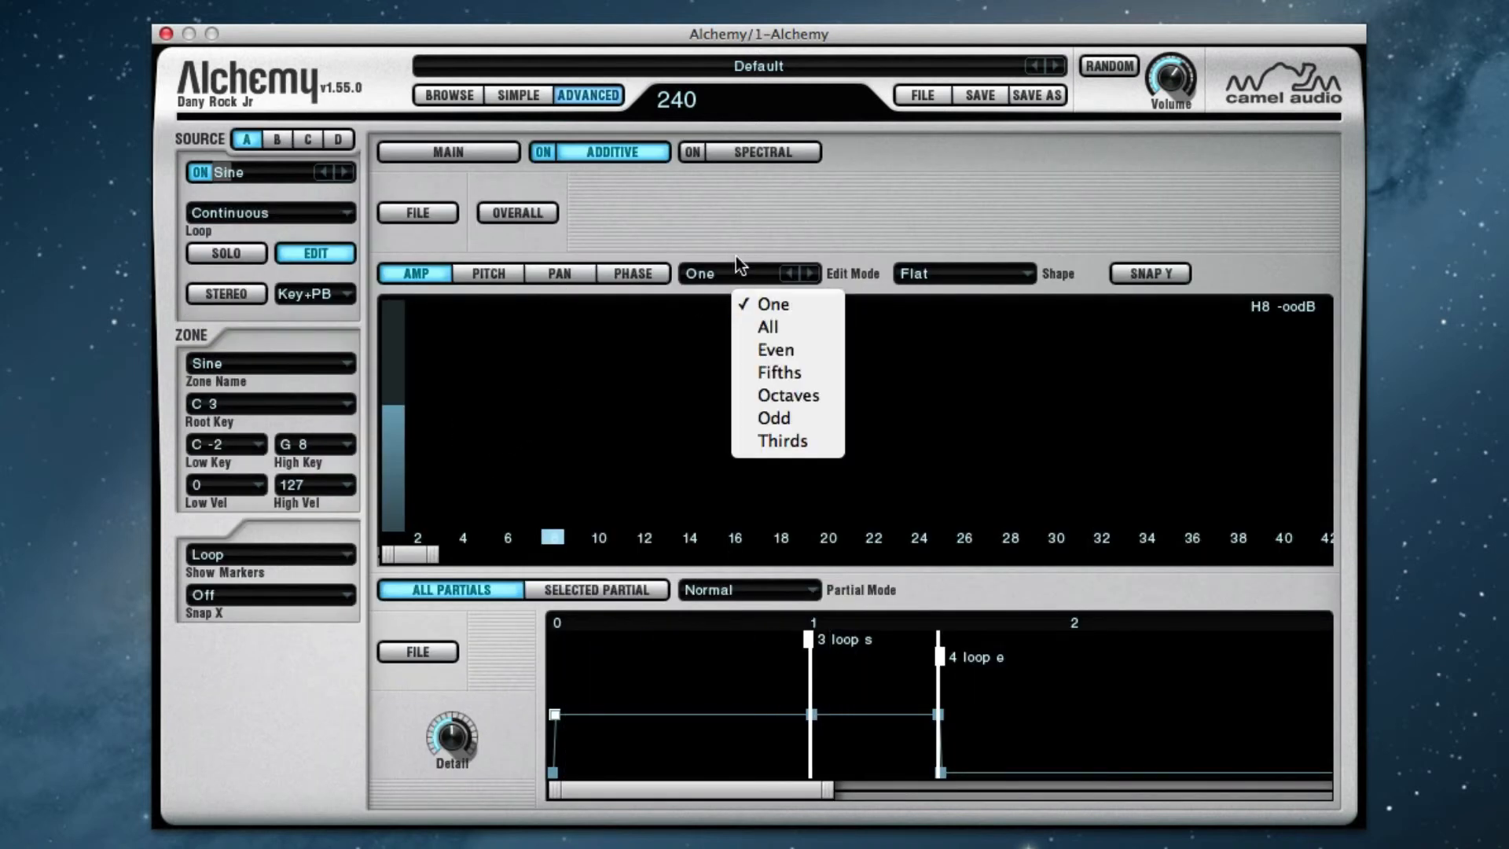
left_click(736, 256)
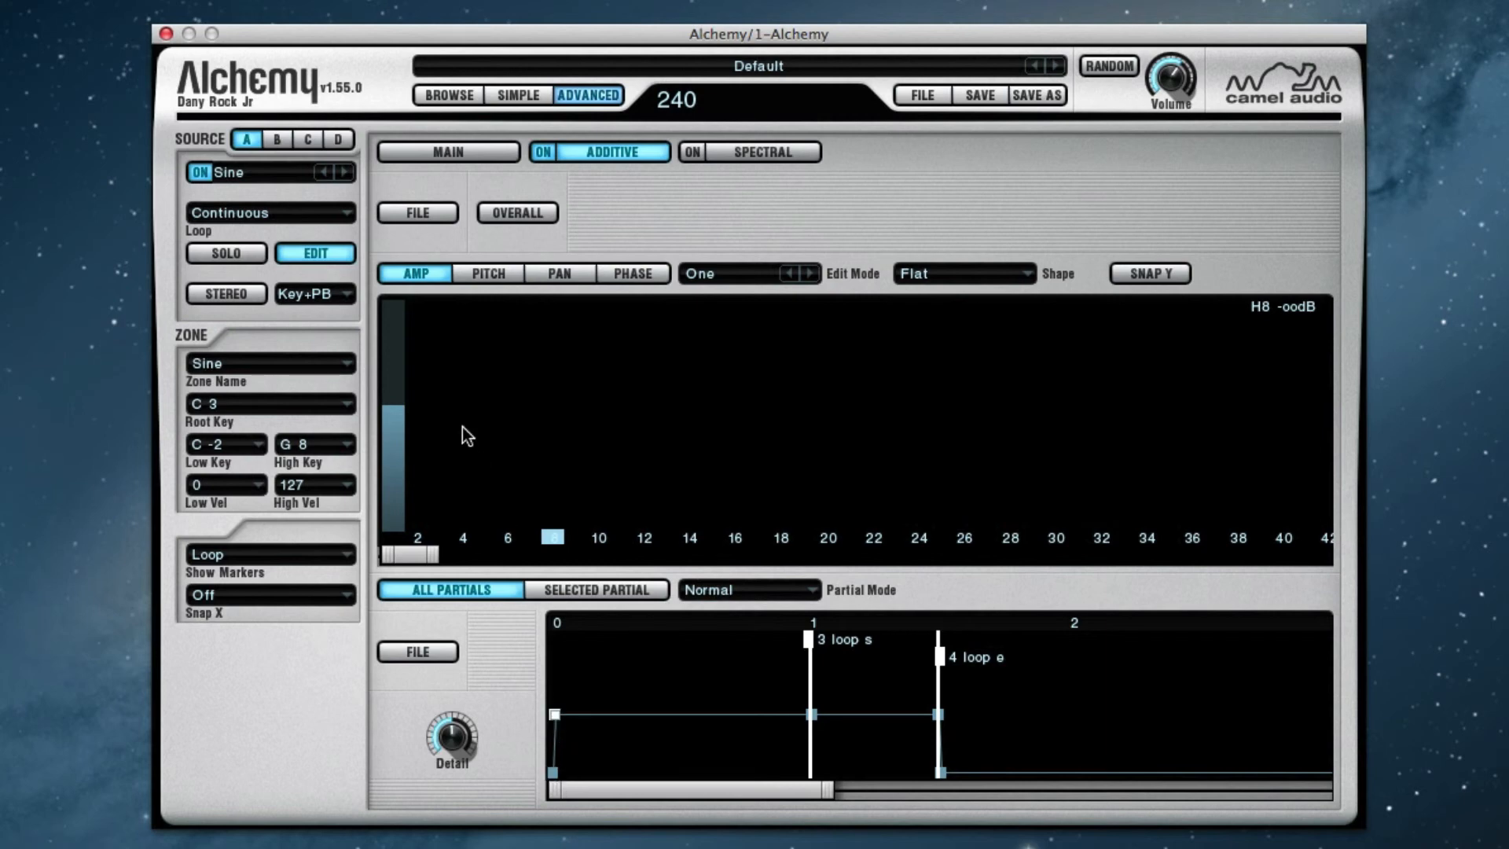
left_click_drag(412, 413, 766, 535)
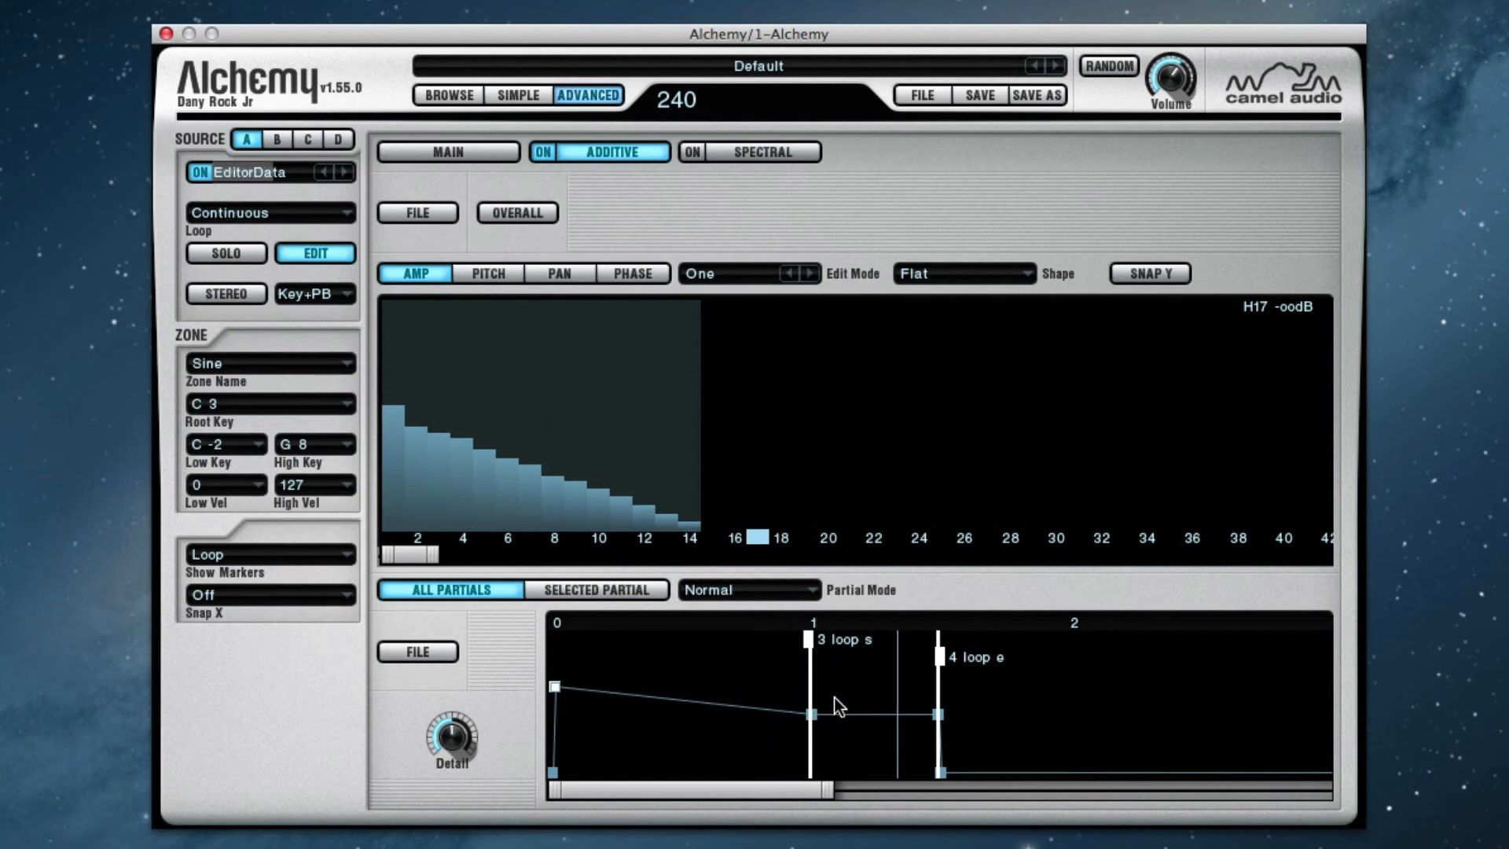
Compare the partials at the 1.00 s and 0.01 s breakpoints and copy the 0.01 s breakpoint
left_click(810, 717)
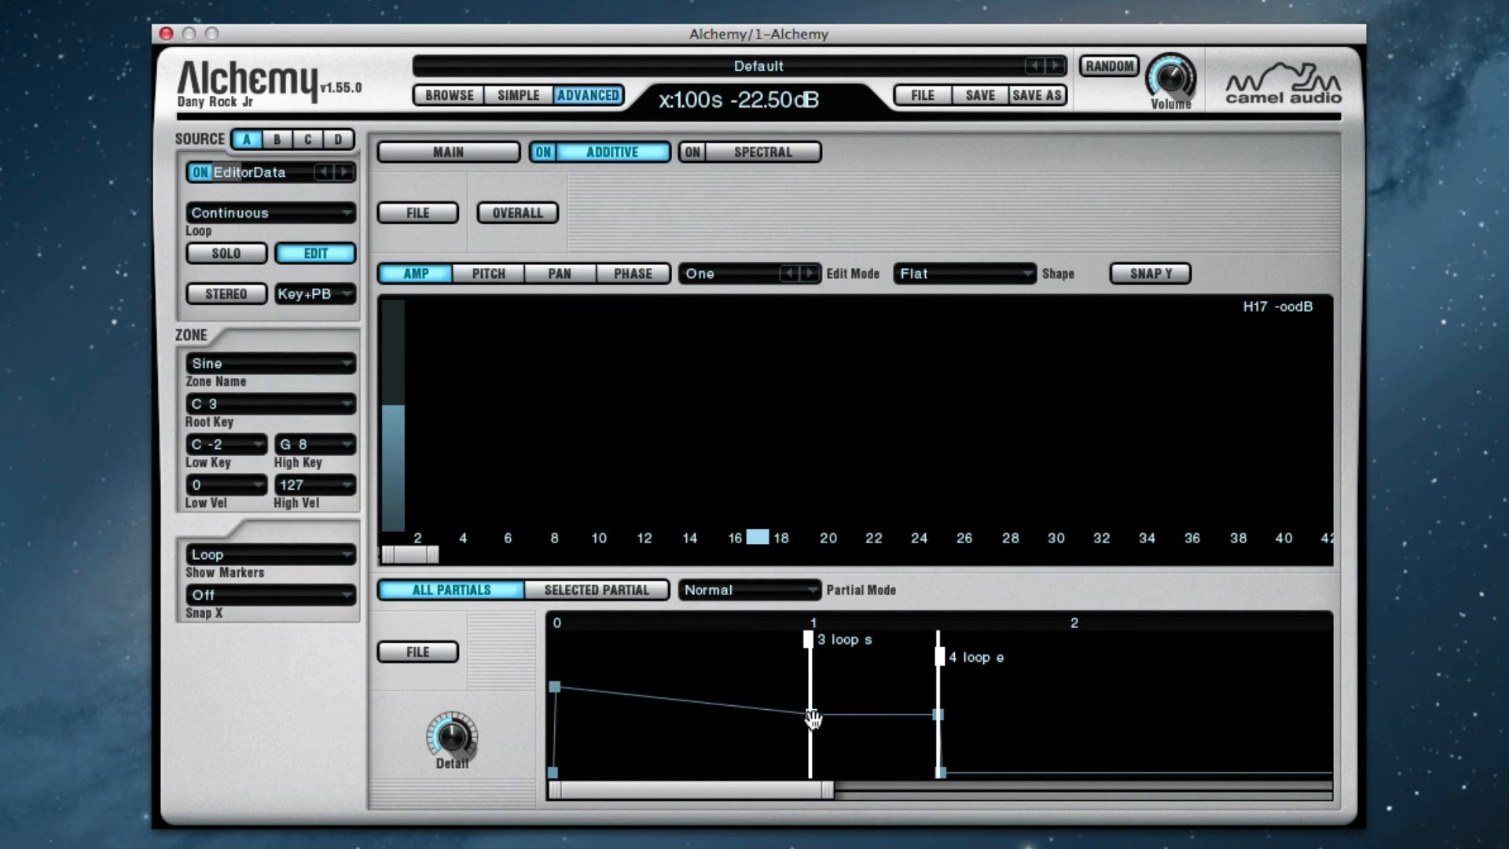
left_click(557, 688)
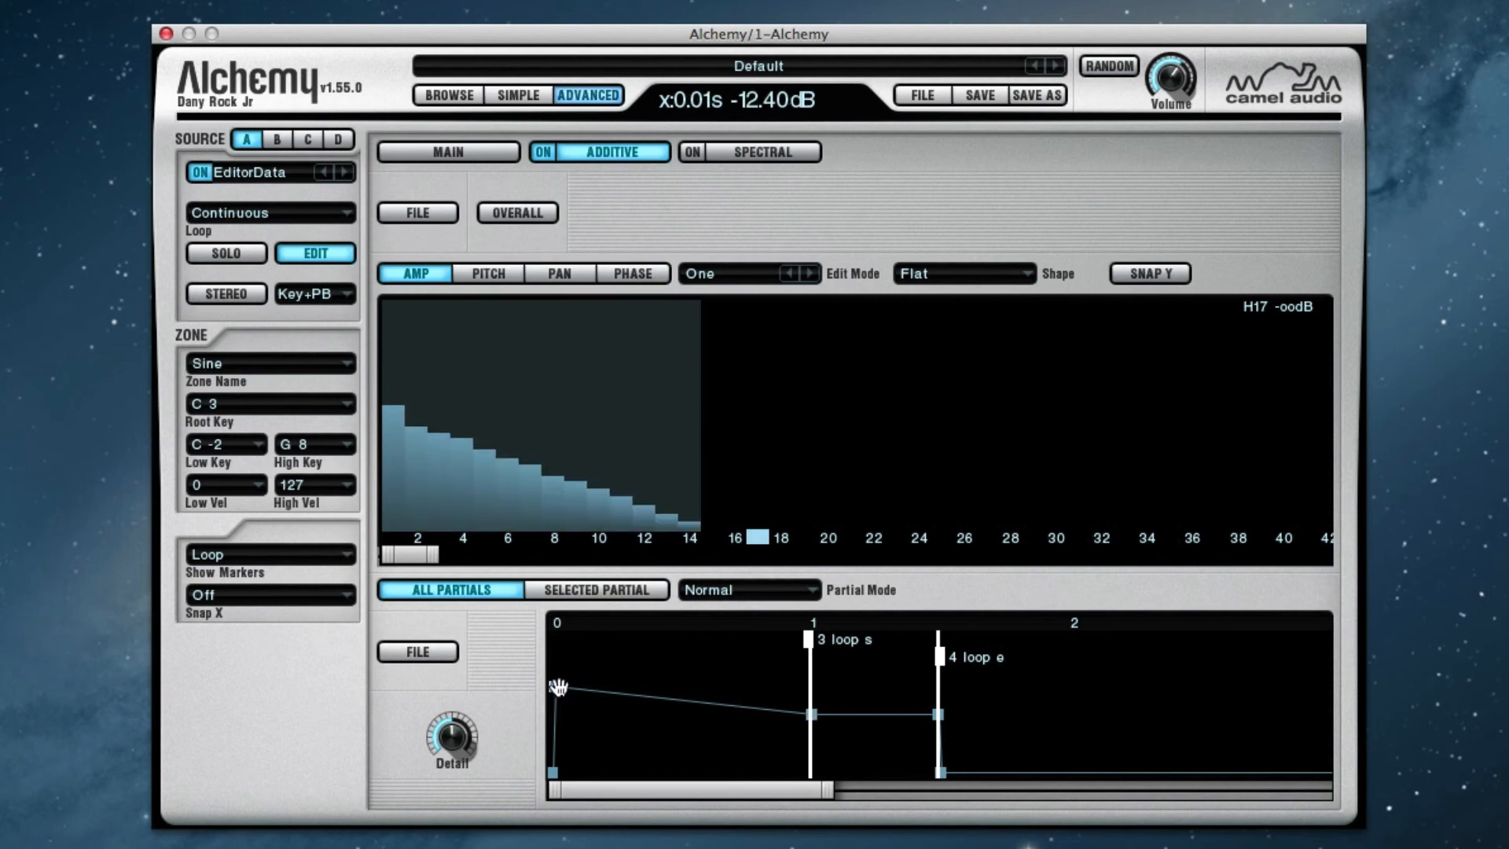
left_click(434, 210)
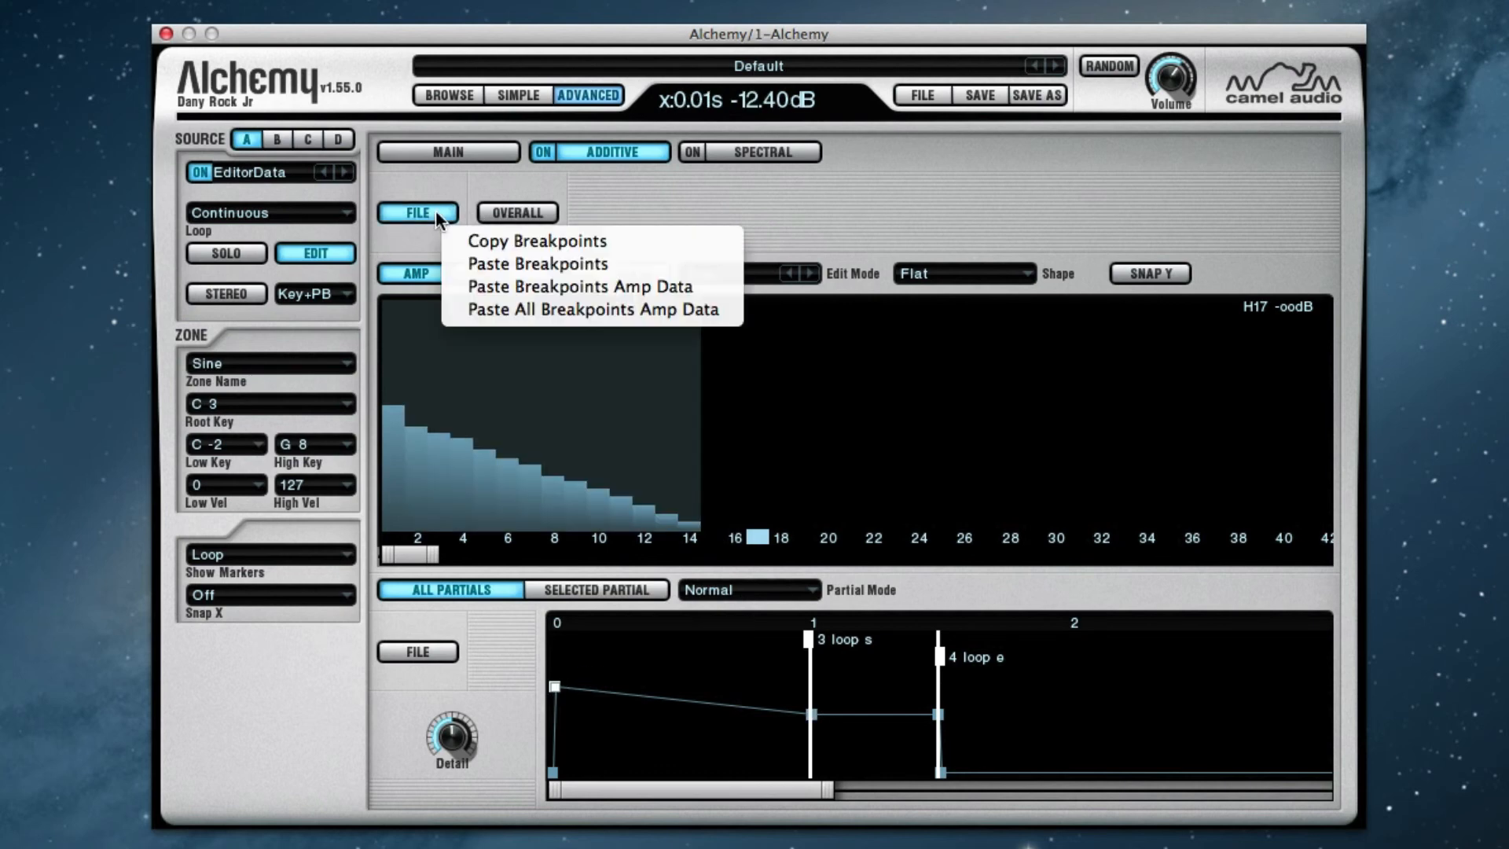
left_click(464, 240)
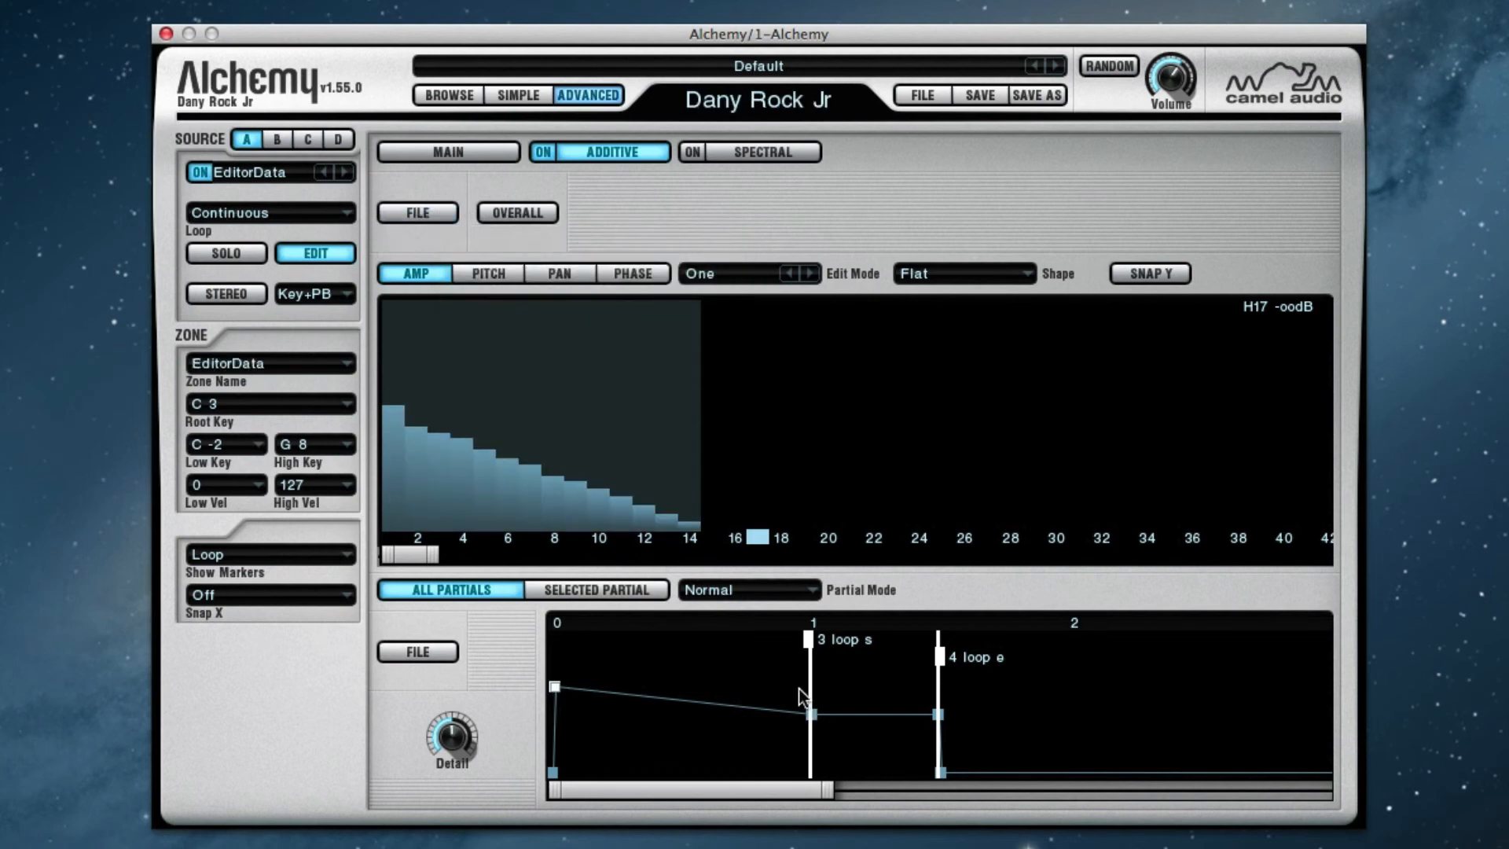
Paste the copied breakpoint data onto the 1.00 s loop start breakpoint
left_click(814, 712)
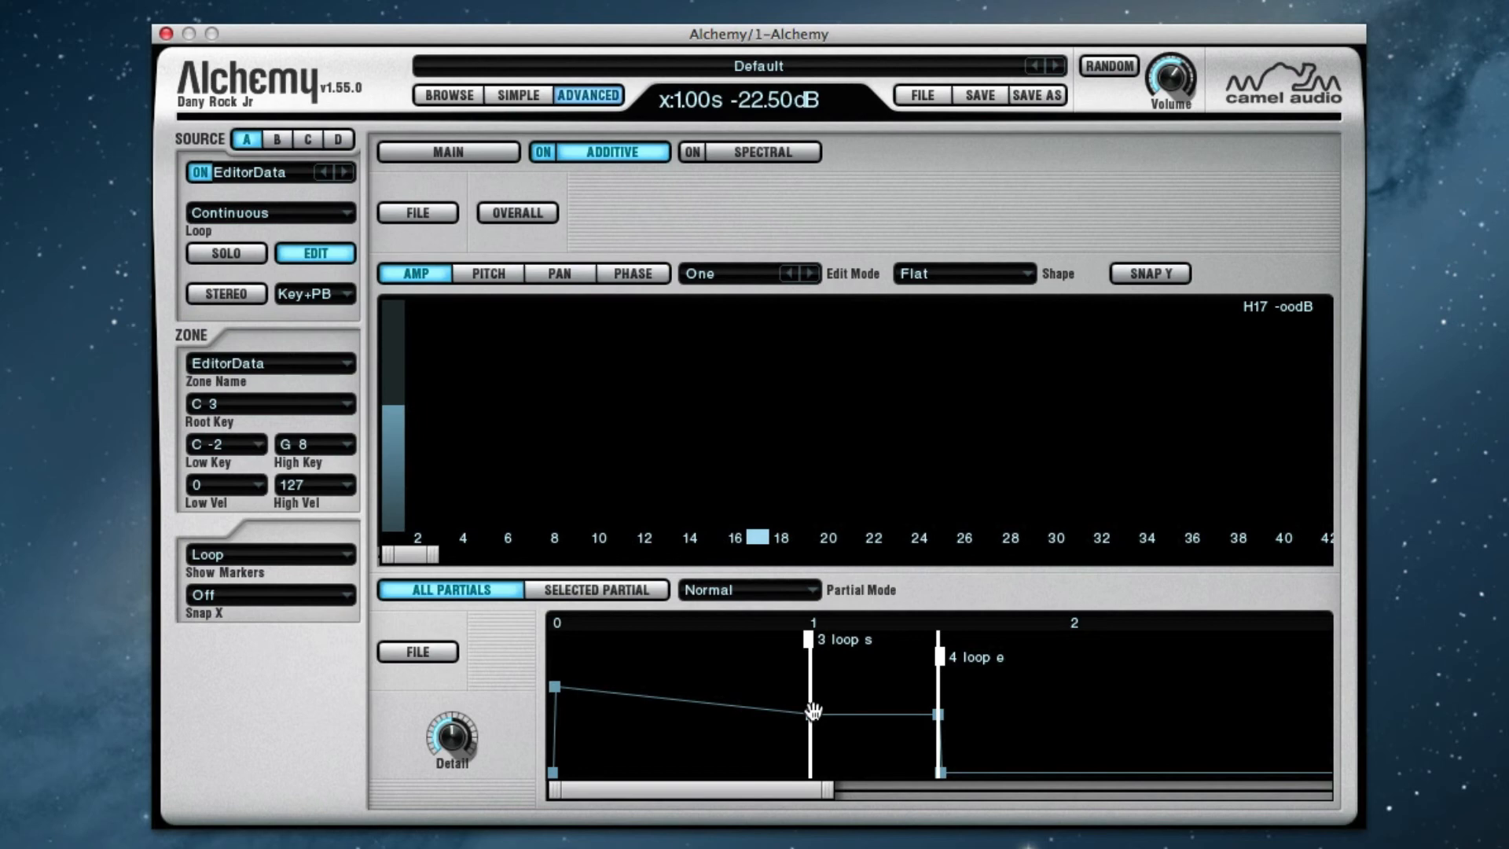
left_click(428, 214)
left_click(471, 265)
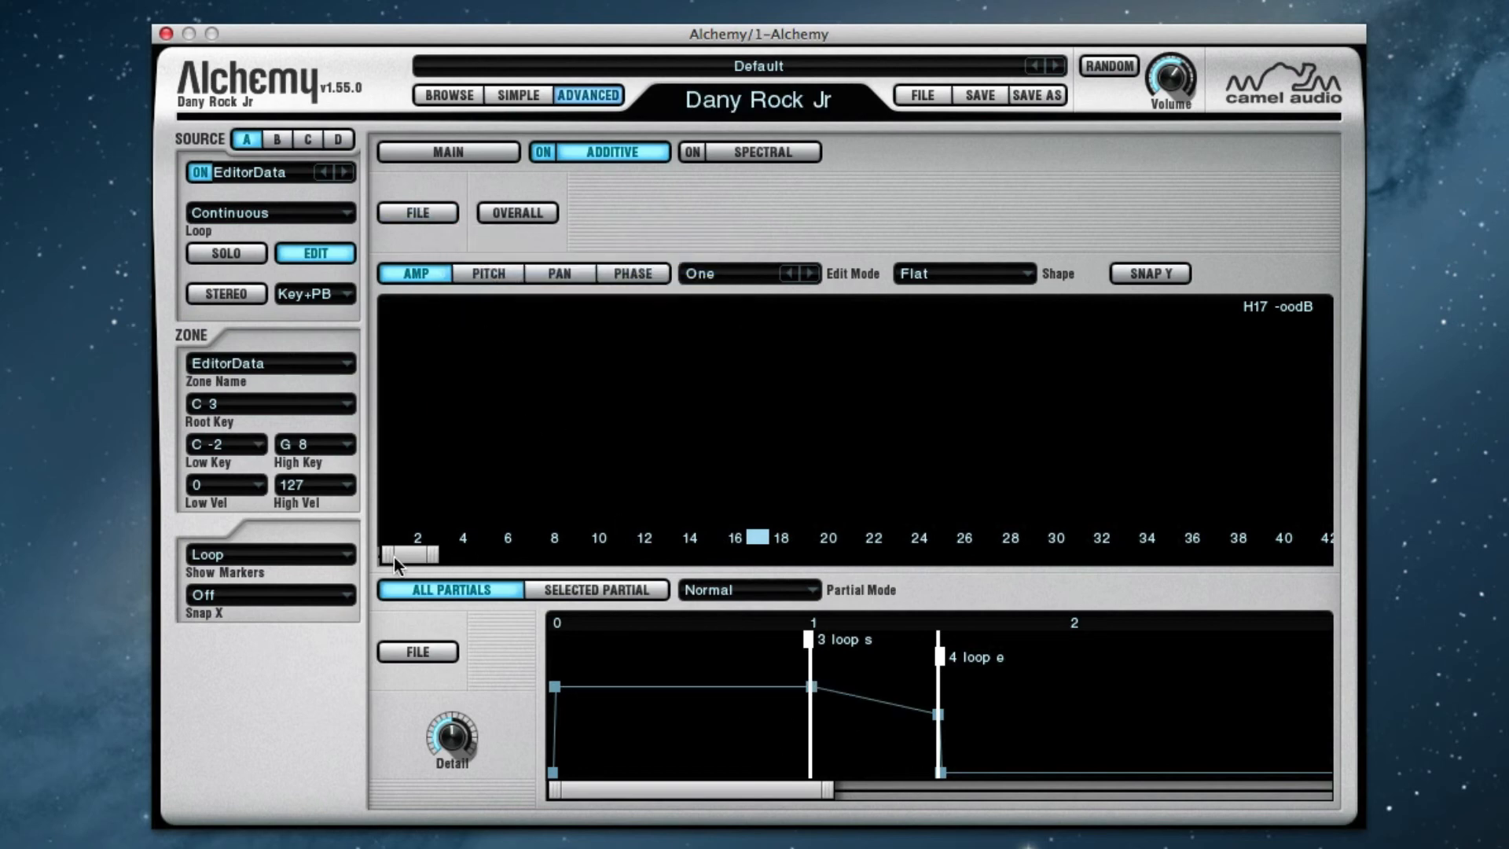
Check the partial amplitudes at the 0.01 s and 1.00 s breakpoints against each other
mouse_move(394, 557)
left_mouse_down()
mouse_move(474, 566)
mouse_move(386, 578)
left_mouse_up()
left_click(812, 688)
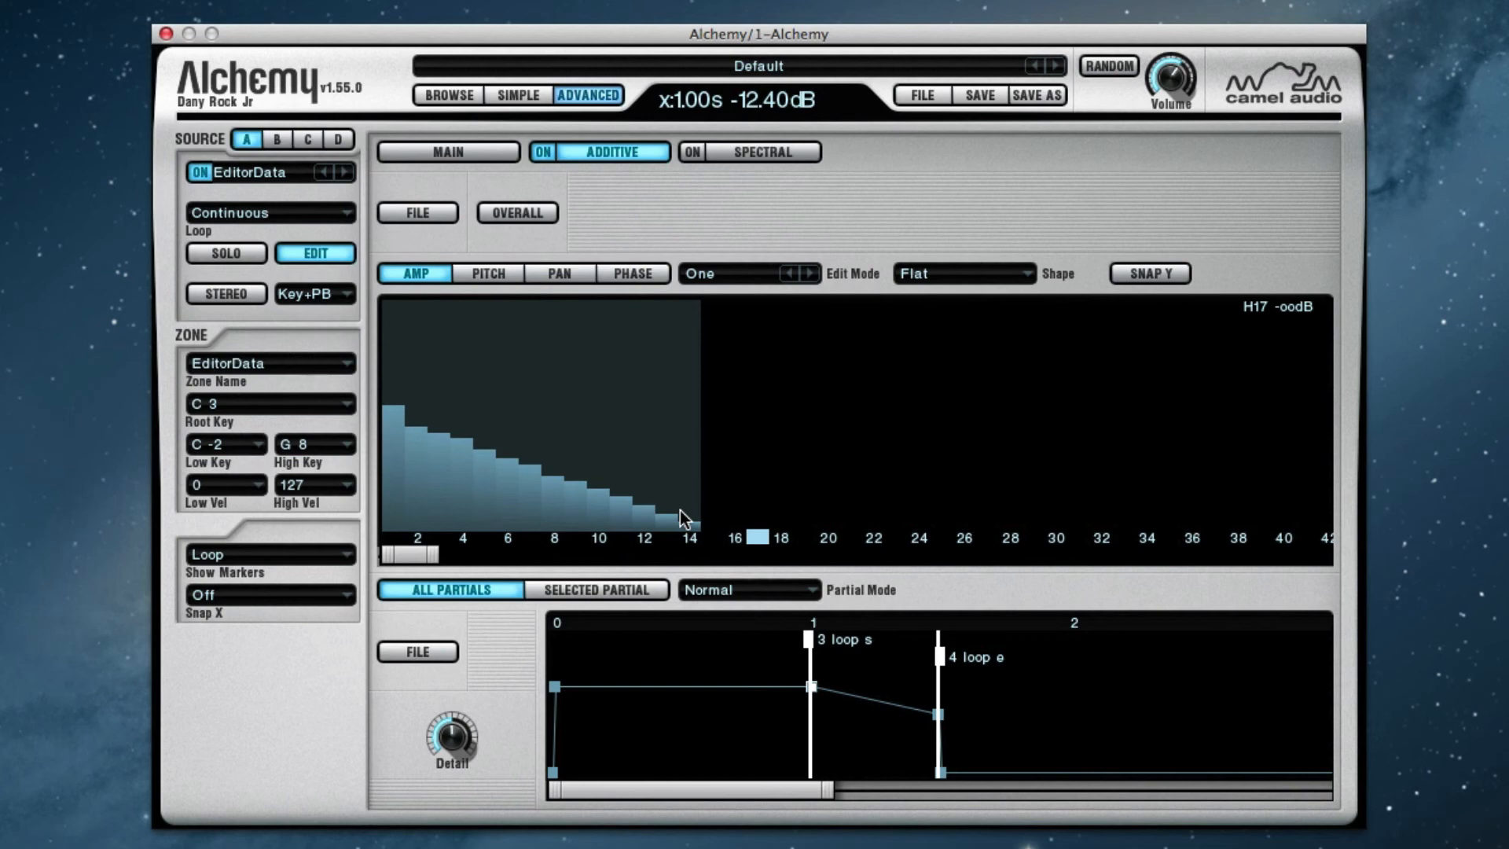
left_click(553, 687)
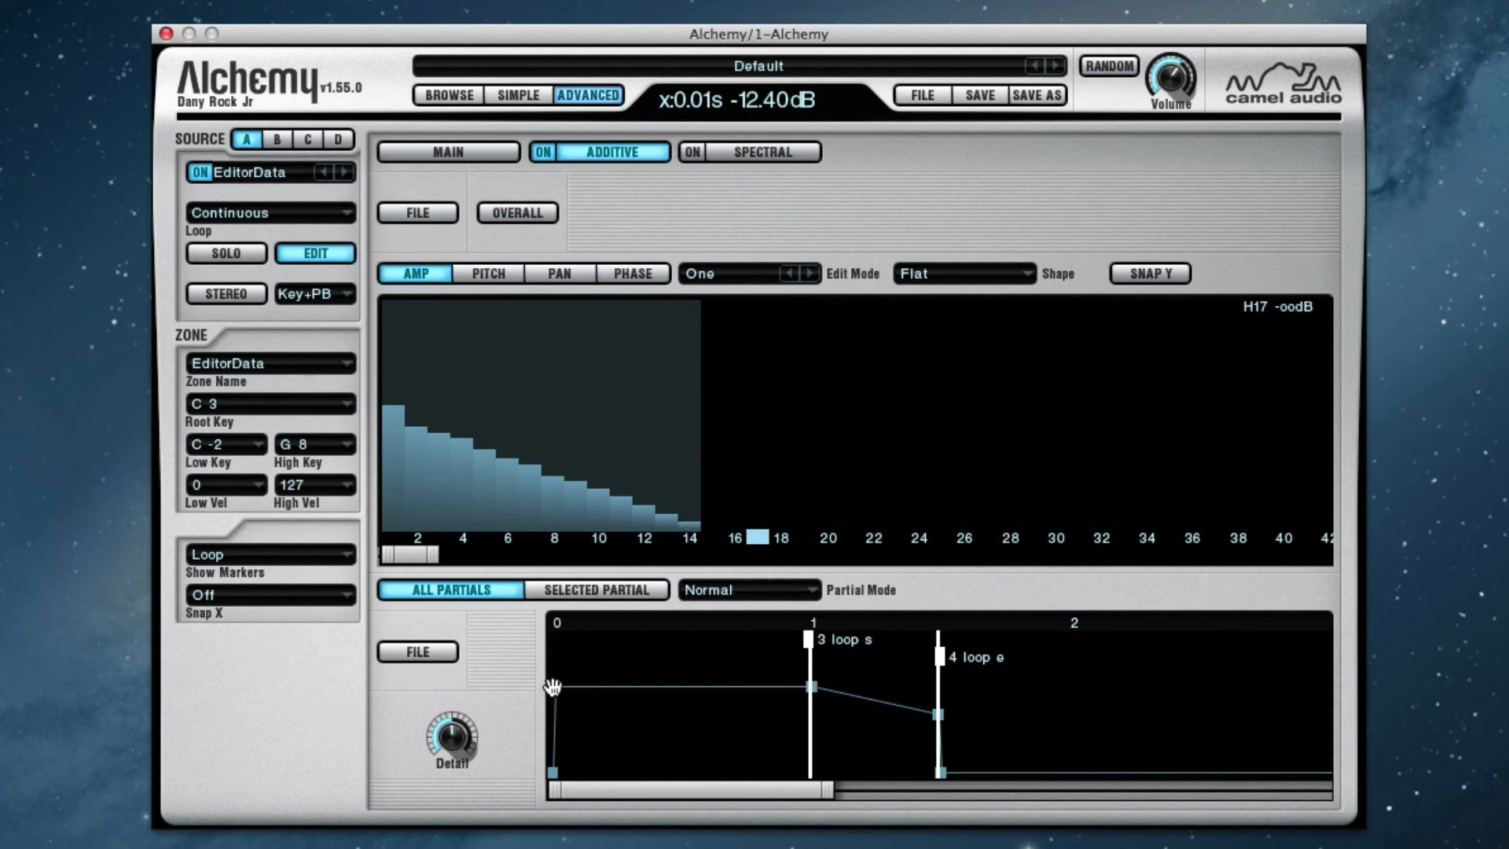
left_click(812, 687)
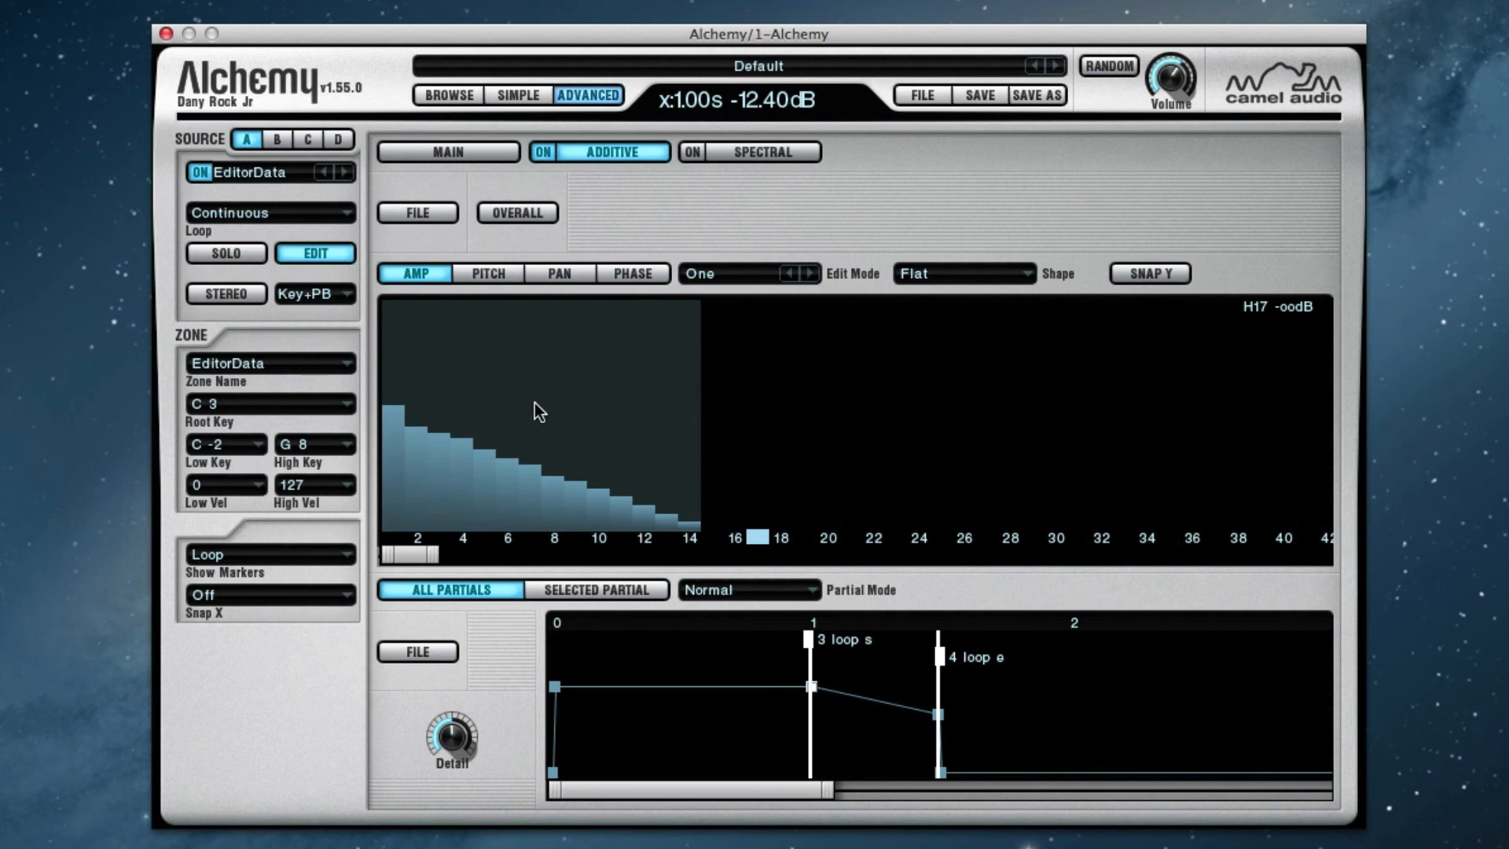